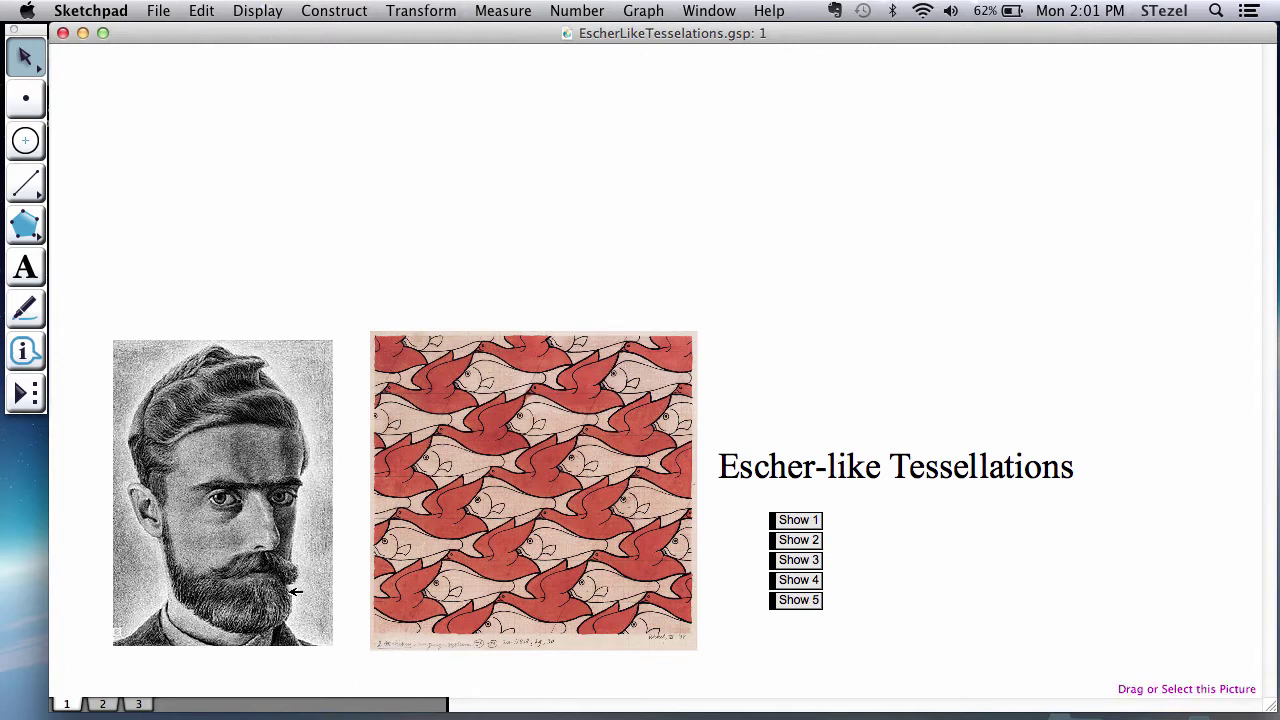
Step: Select and deselect the Escher portrait and the fish tessellation picture
click(295, 591)
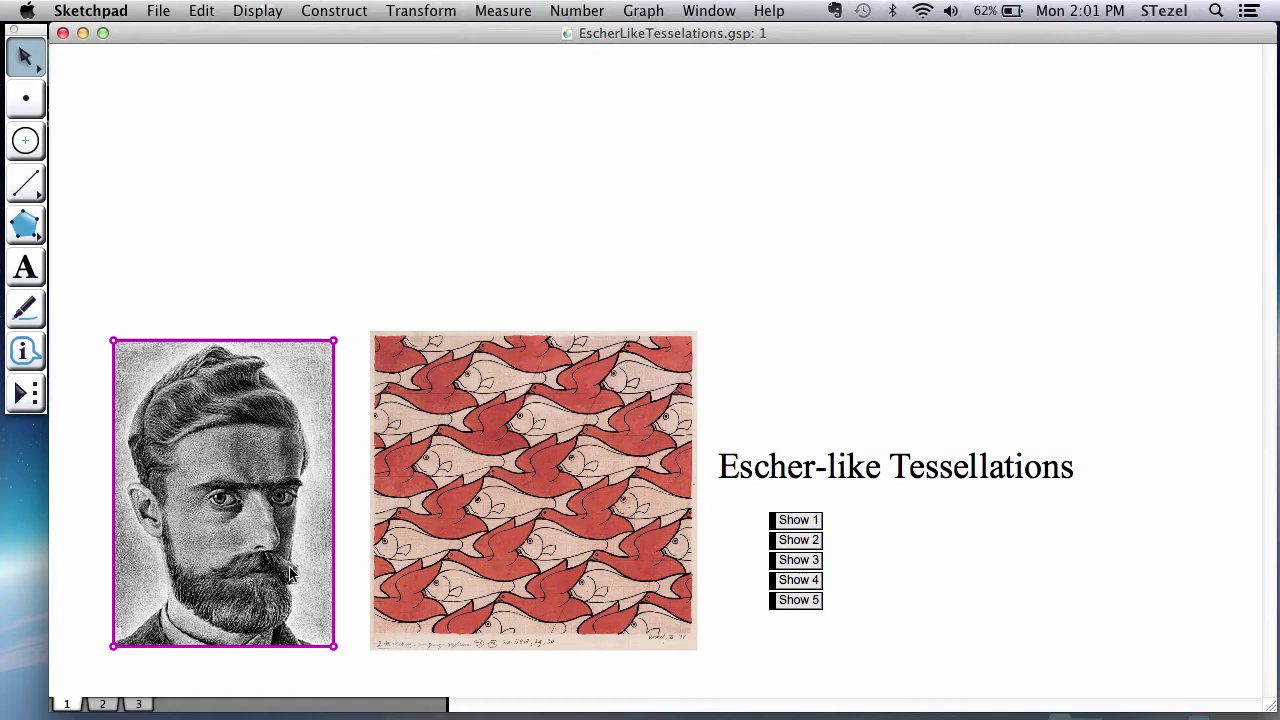
click(714, 591)
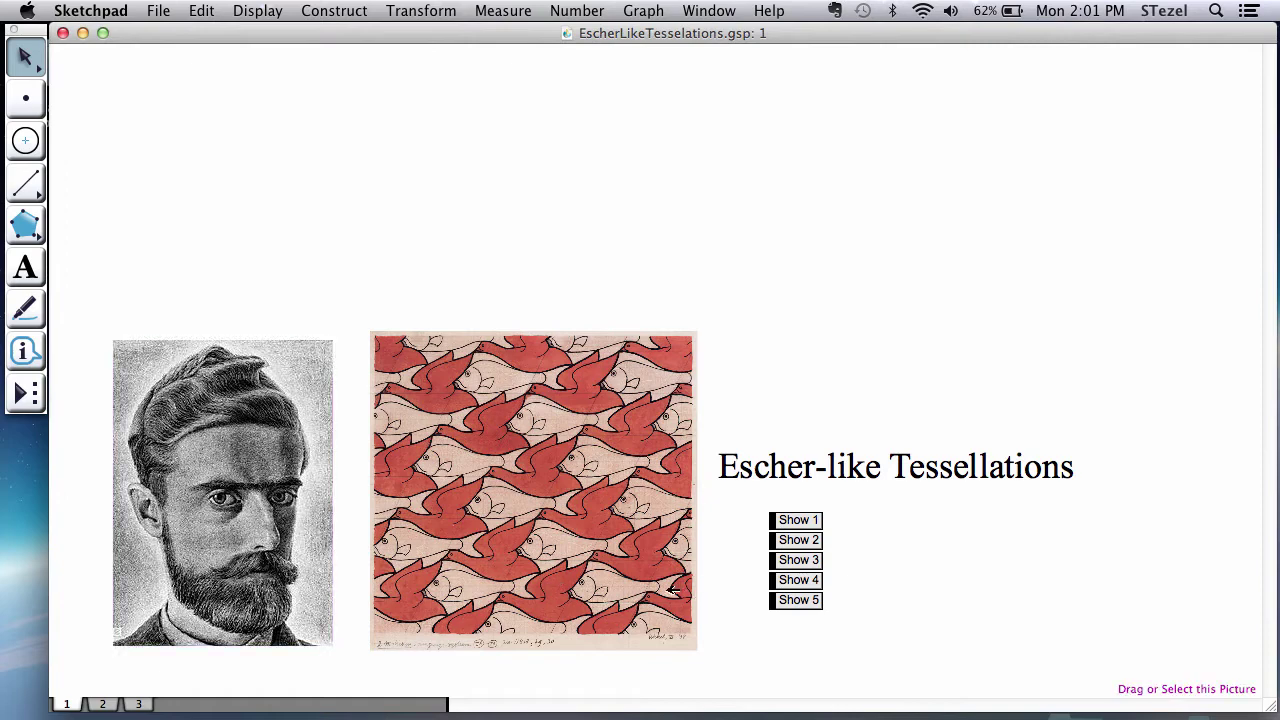
click(676, 590)
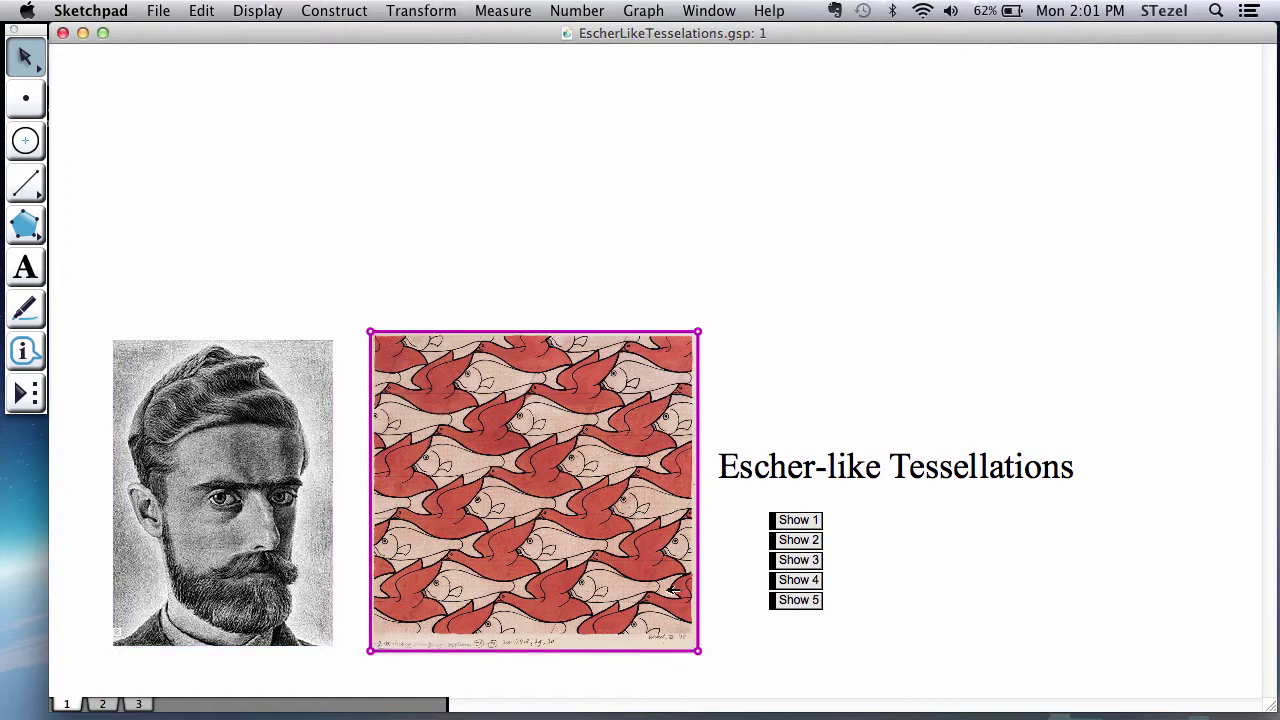
click(882, 367)
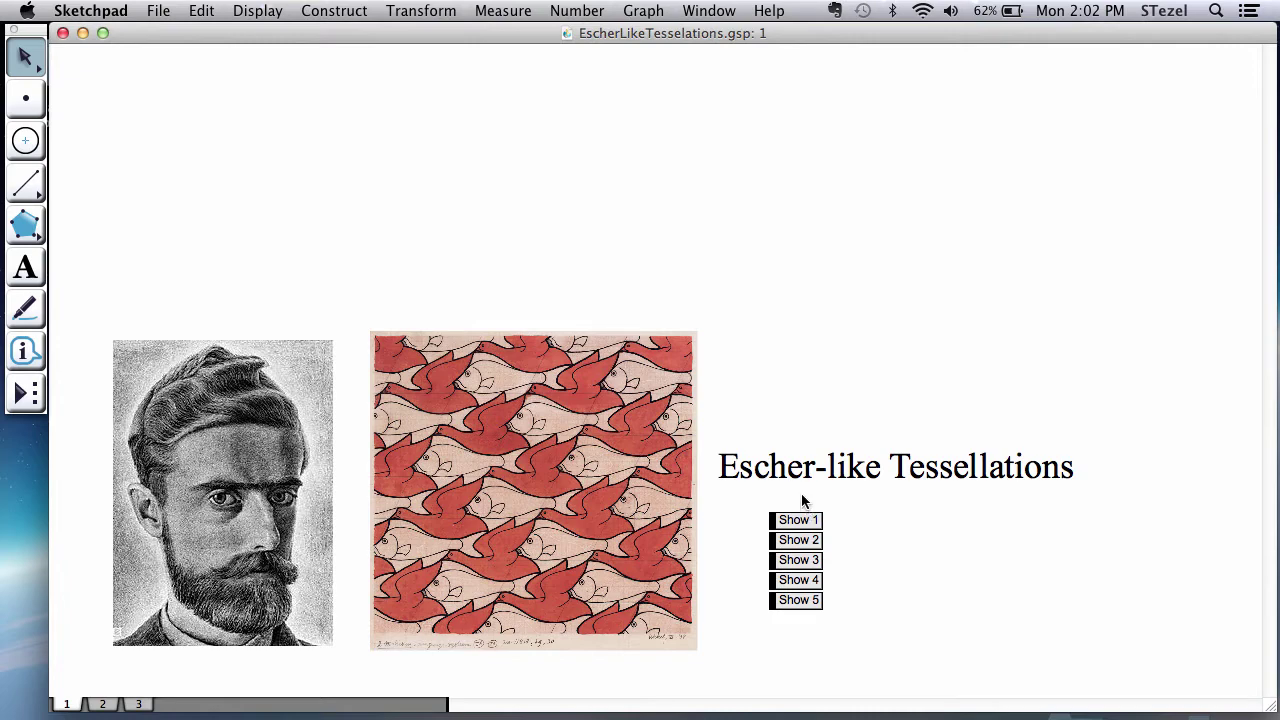
Step: Reveal the first two tile steps: the plain square and the zigzag-notched square
click(795, 524)
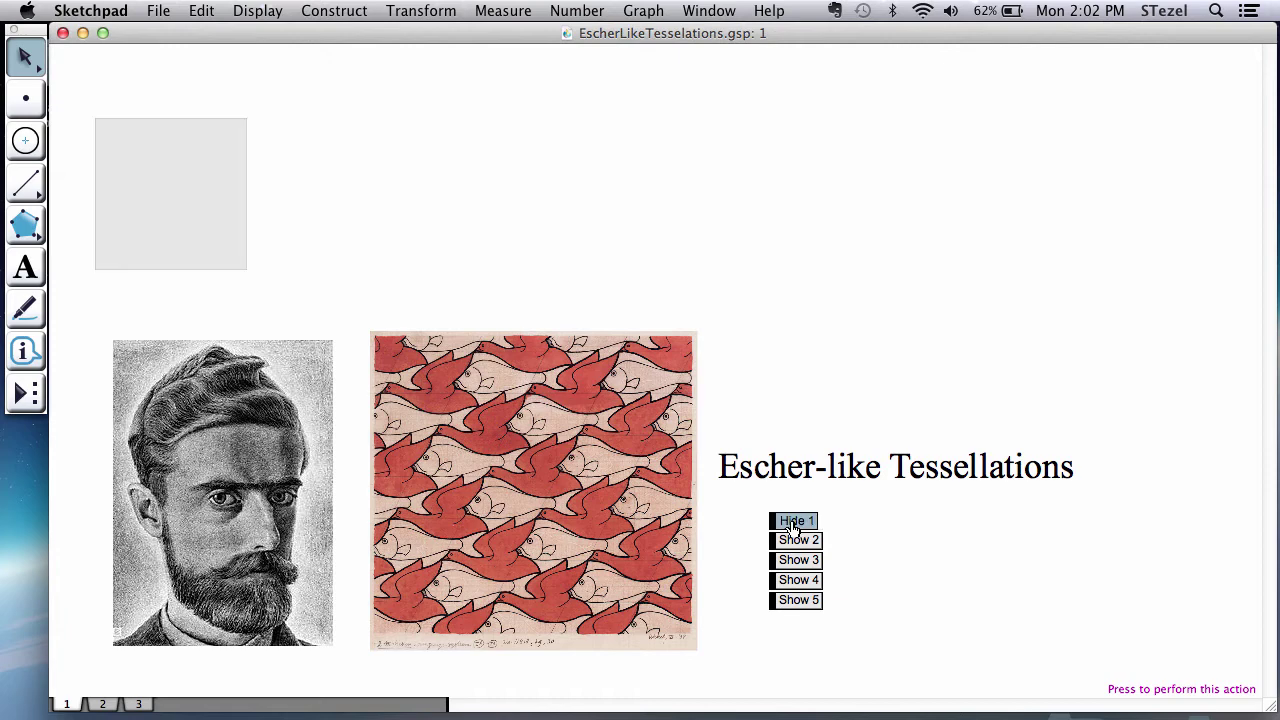
click(758, 400)
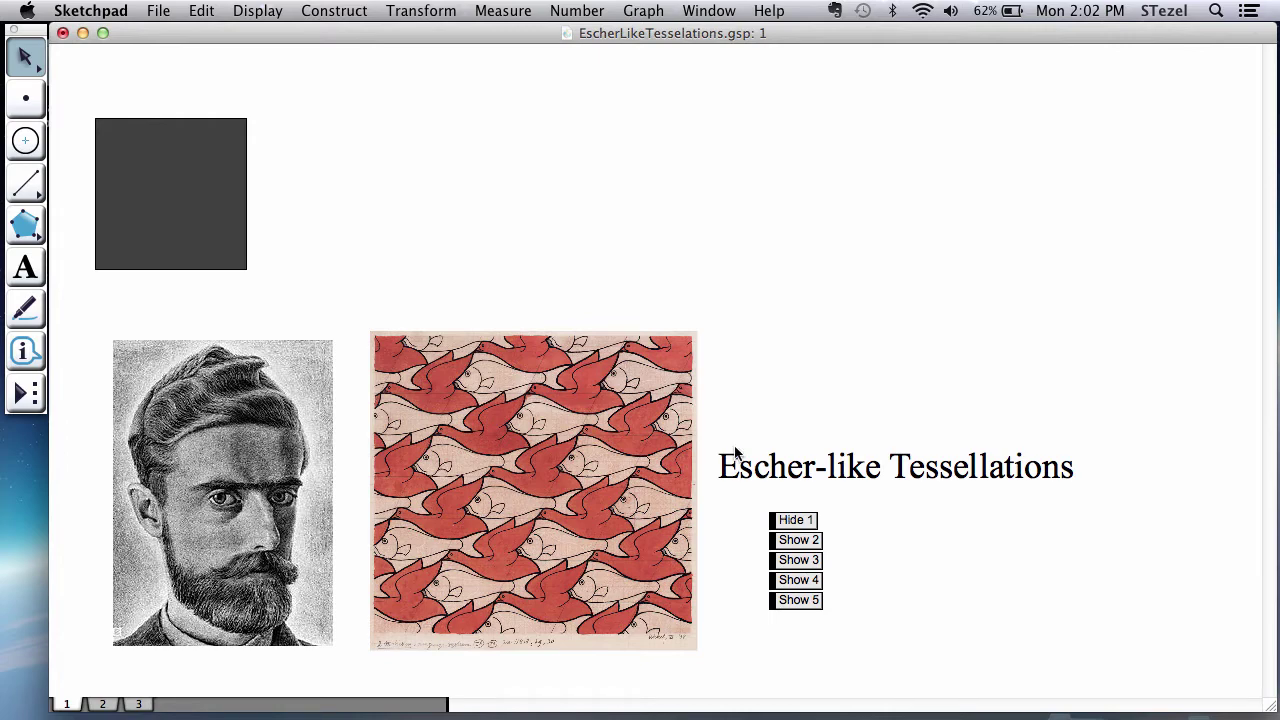
click(162, 189)
click(846, 520)
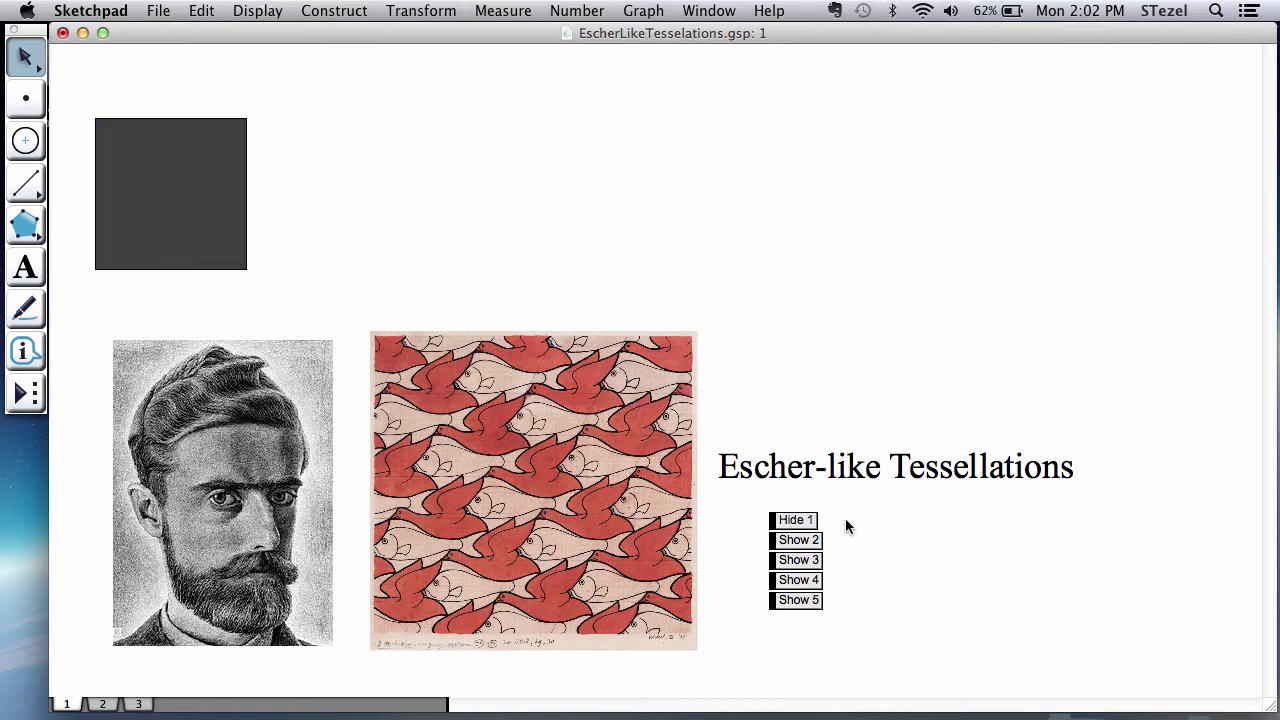
click(798, 540)
click(603, 290)
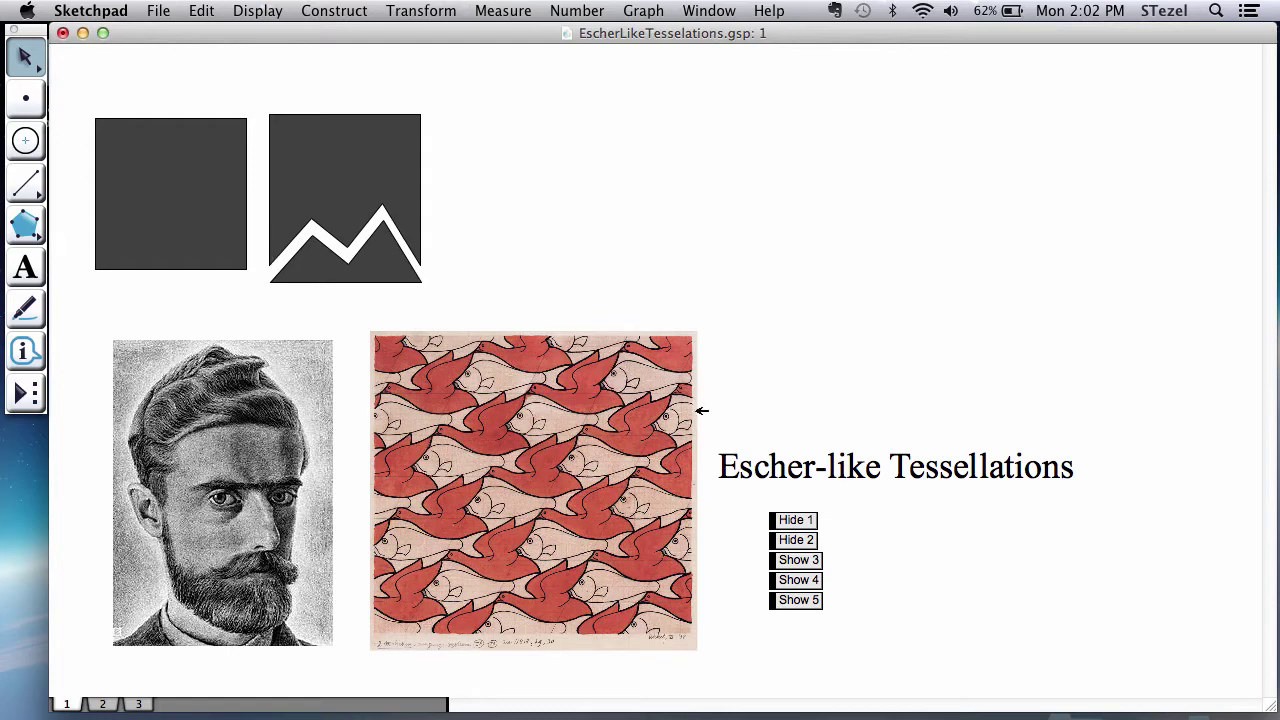
Step: Reveal the third step with the notch moved to the top, inspecting the cut-out piece
click(813, 563)
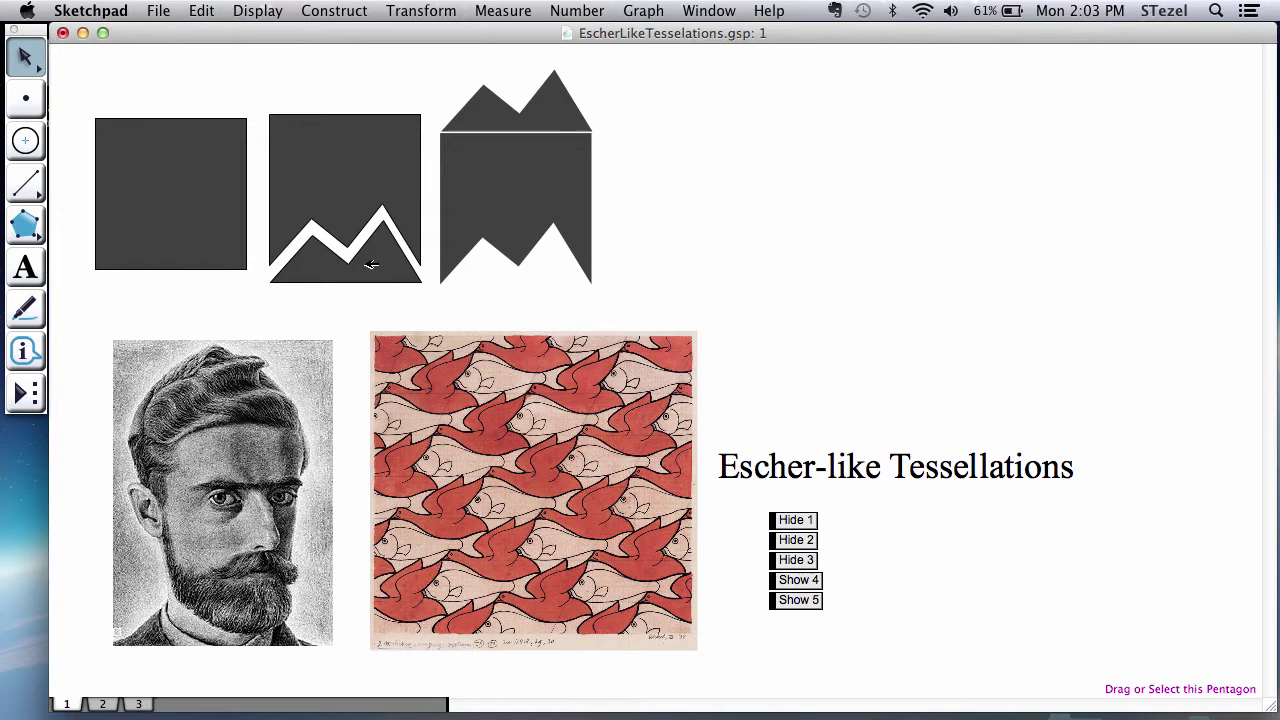
click(370, 263)
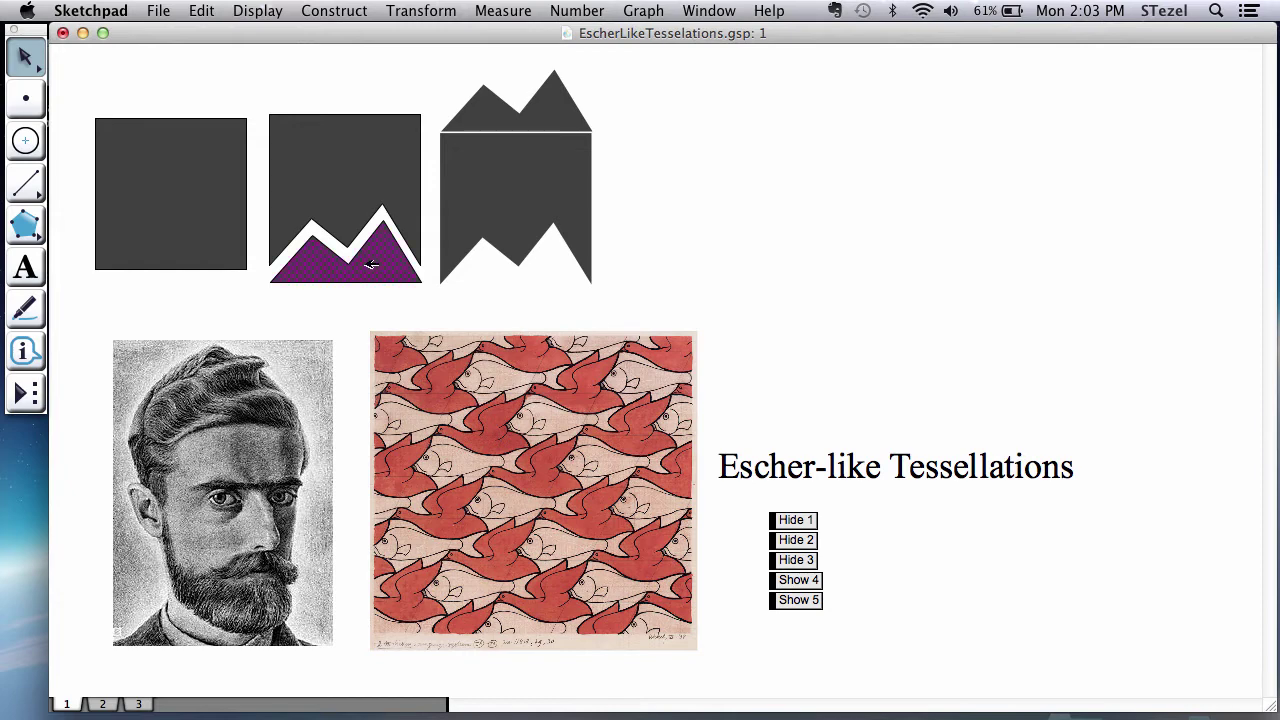
click(619, 150)
Step: Reveal the fourth tile step and inspect its left strip
click(816, 580)
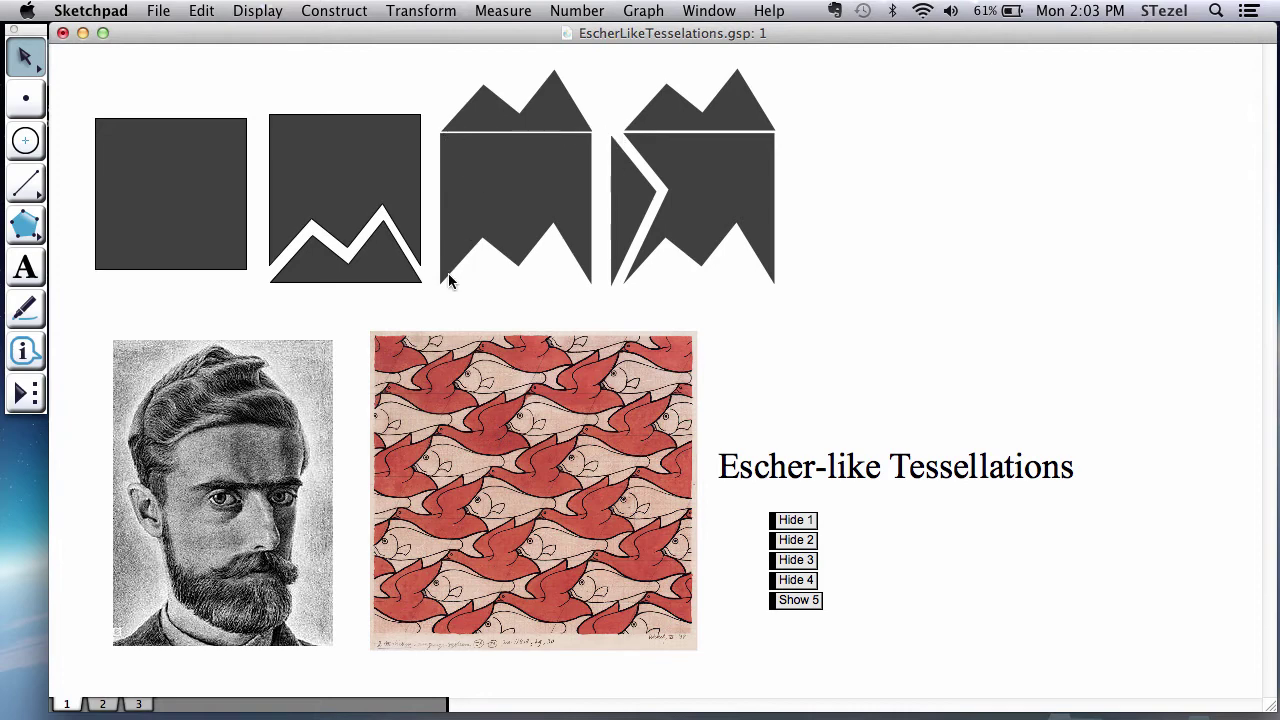
click(634, 200)
click(849, 190)
Step: Reveal the fifth, finished tile and inspect its right-hand triangle
click(798, 601)
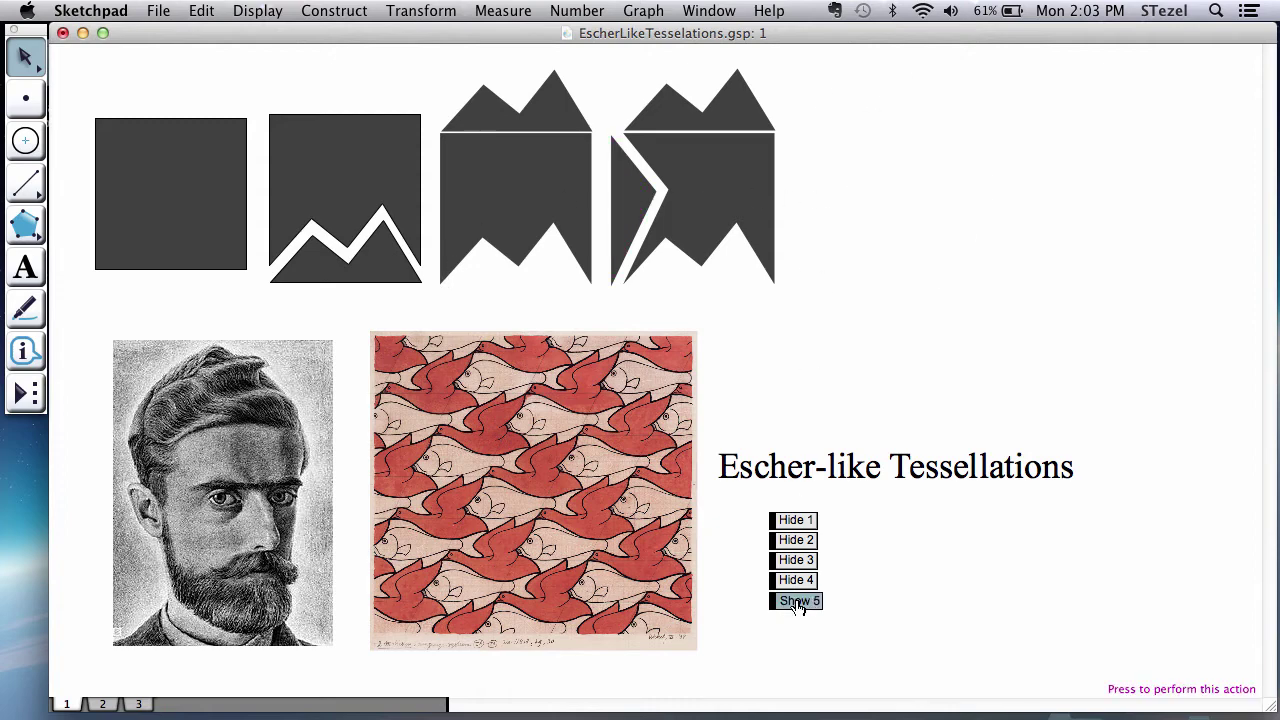
click(967, 219)
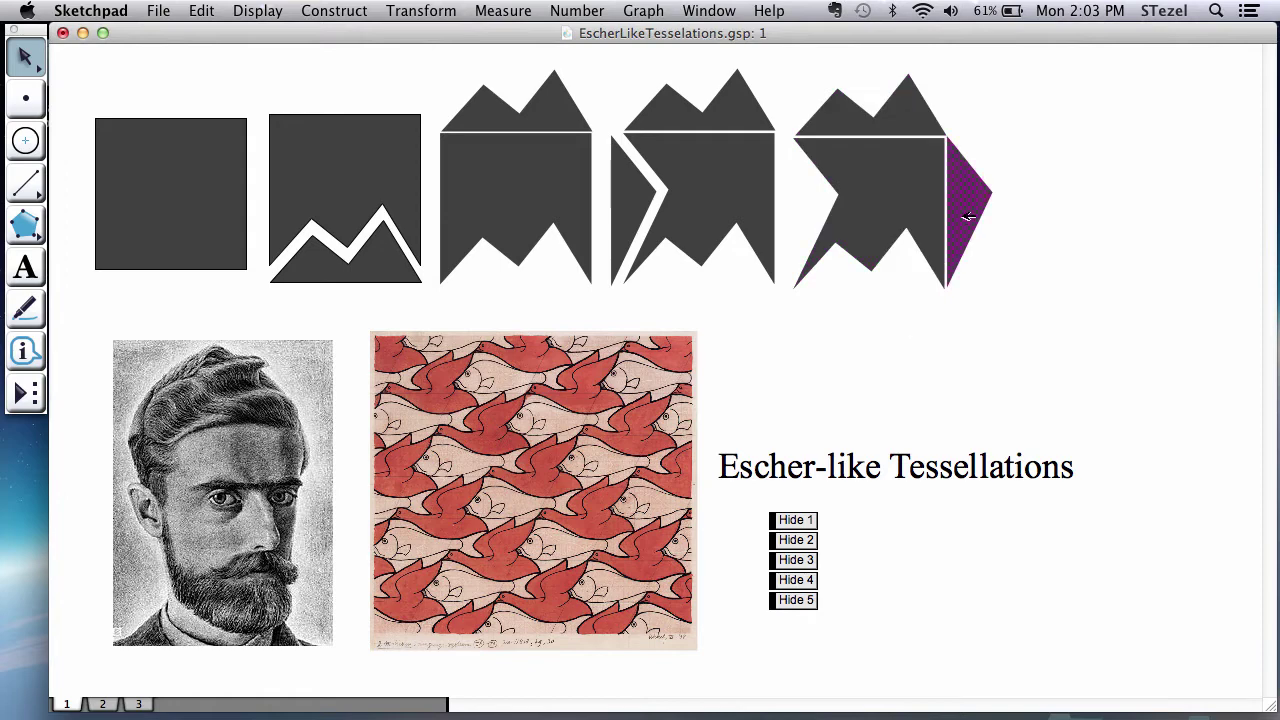
click(1045, 296)
click(985, 214)
click(1000, 245)
Step: Go to page 2 and select, then deselect, two blue tiles in the top row
click(101, 704)
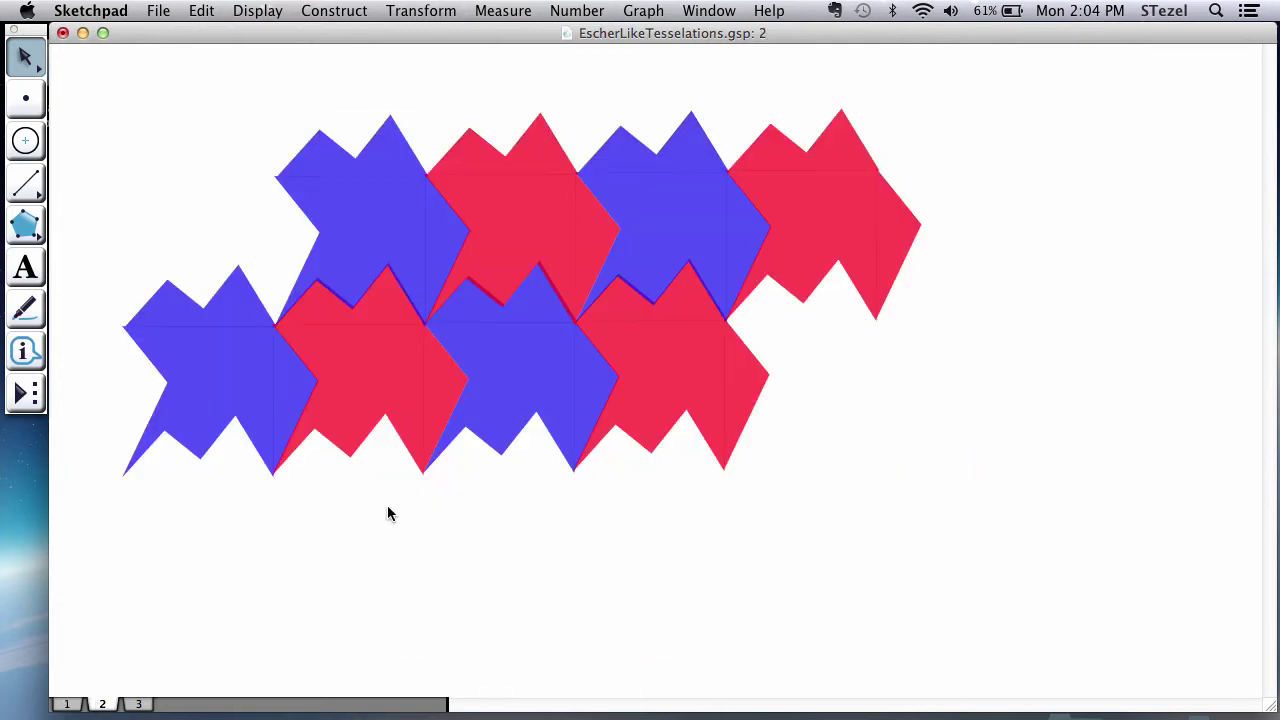
click(366, 206)
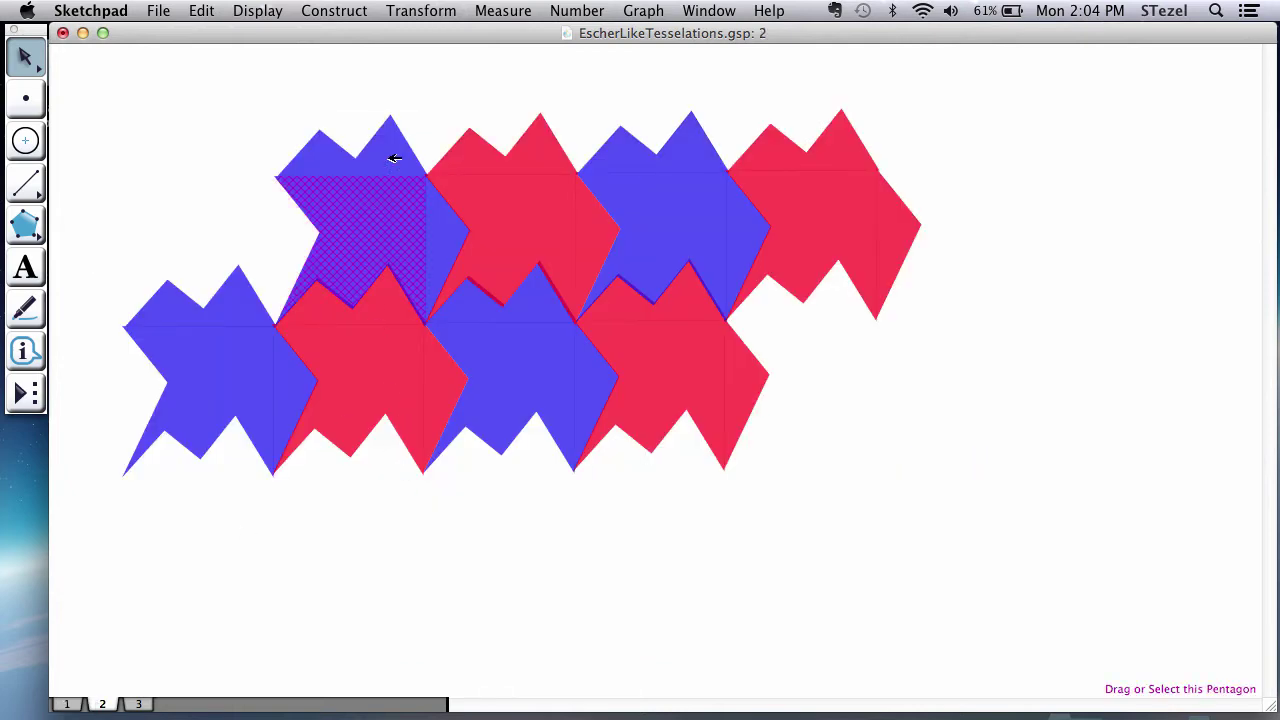
click(252, 250)
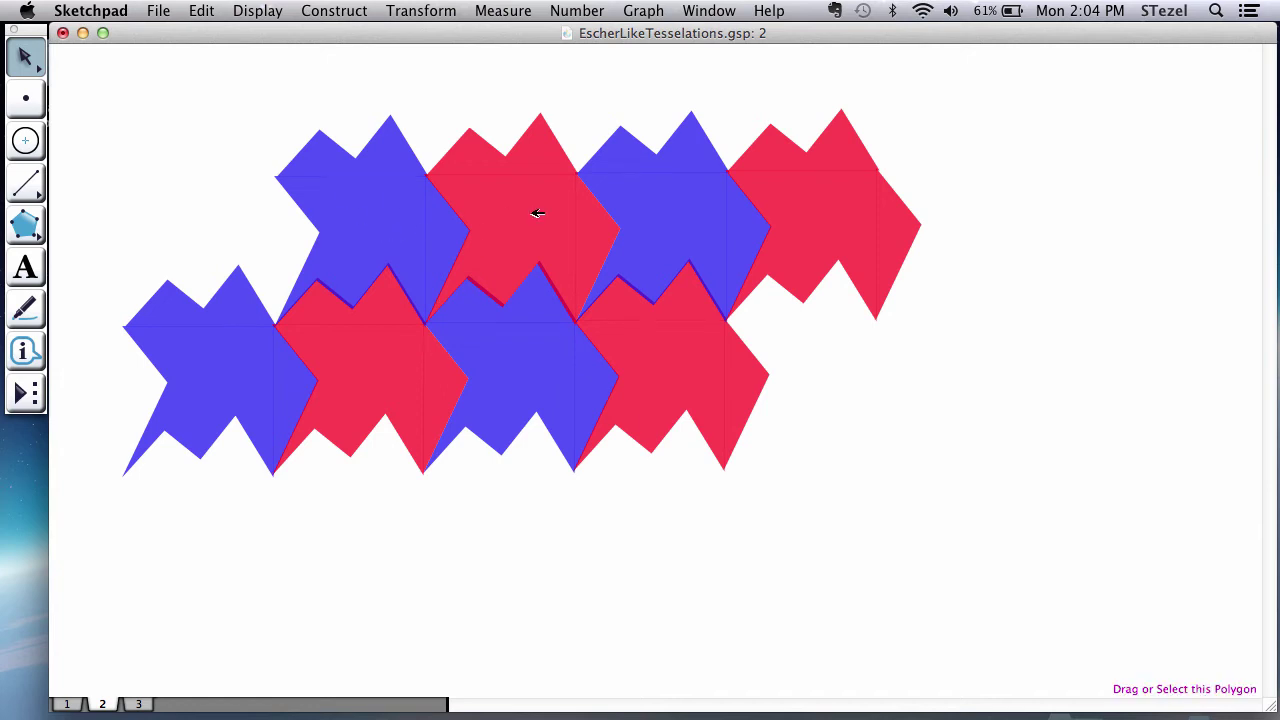
click(671, 207)
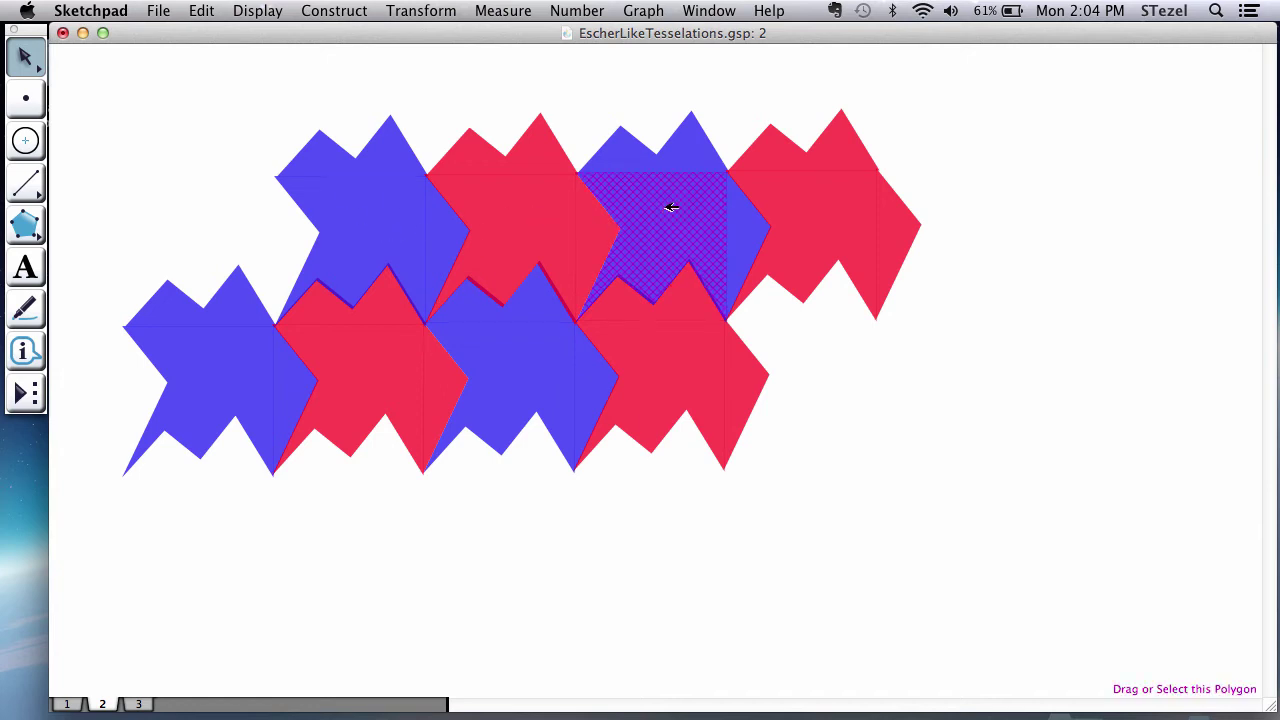
click(977, 157)
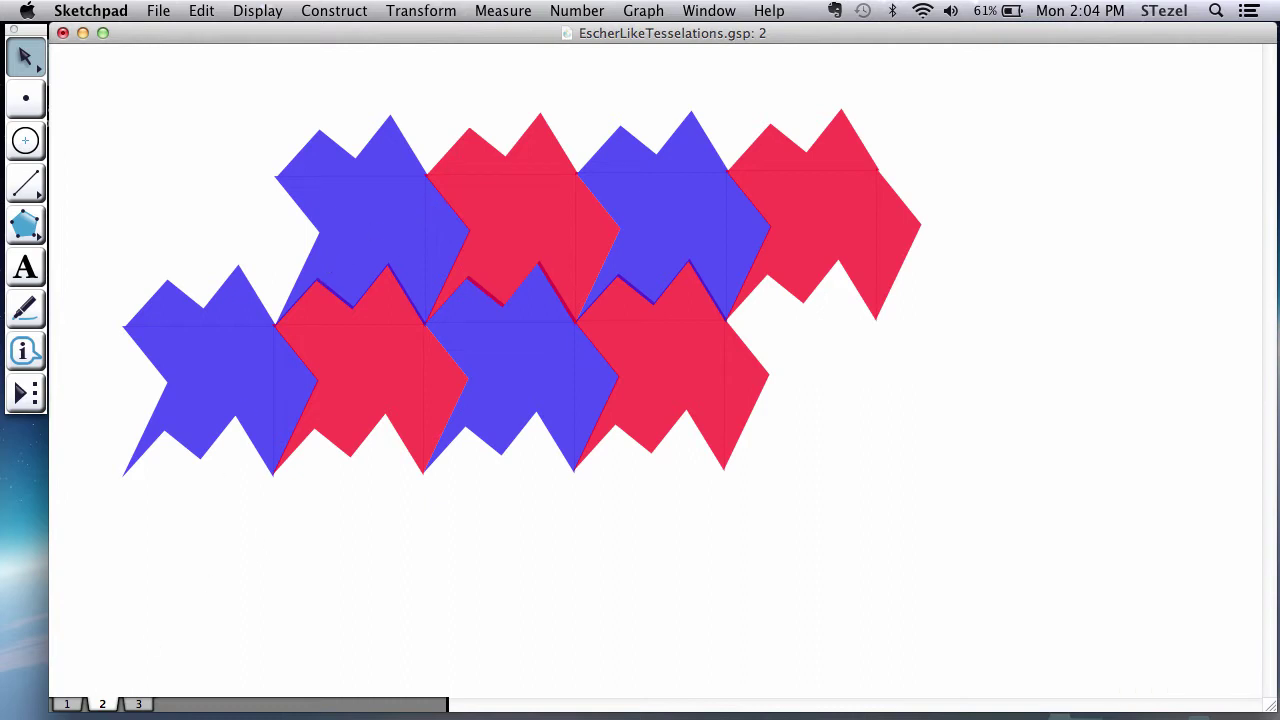
Step: On page 3, drag the top-left fish's notch, lower and top vertices so every fish copy reshapes
click(139, 704)
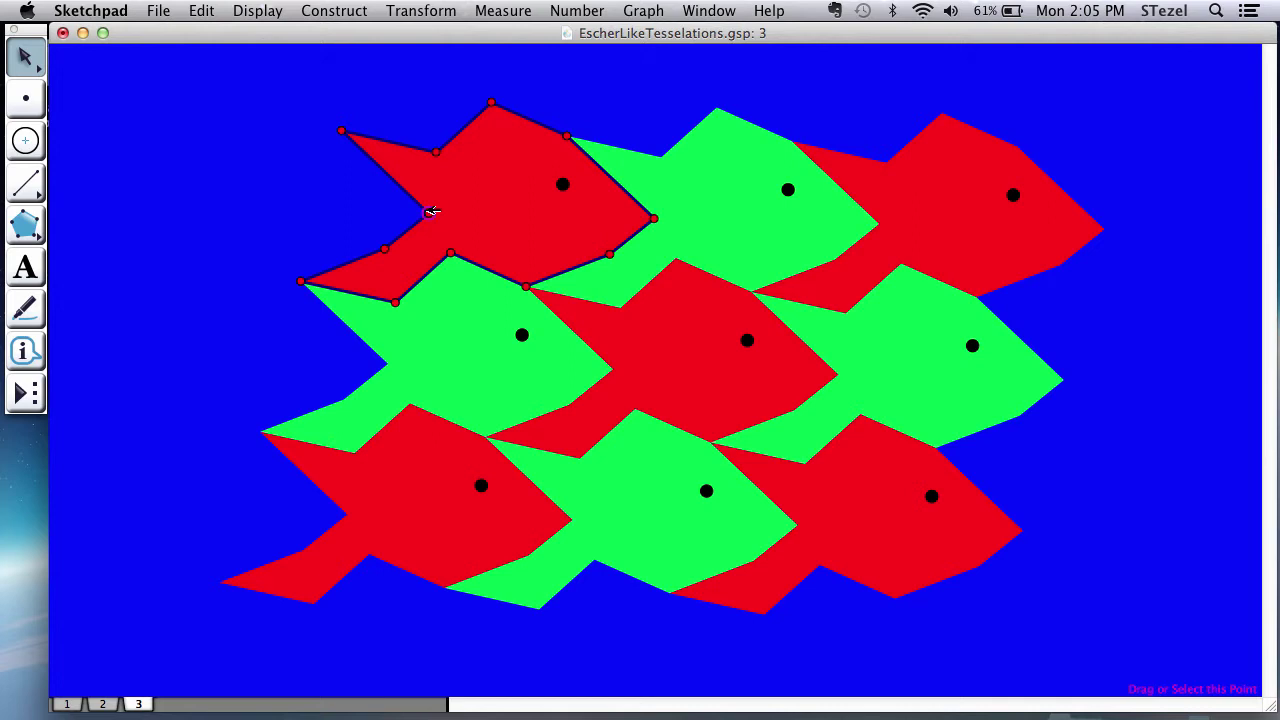
drag(431, 211, 426, 213)
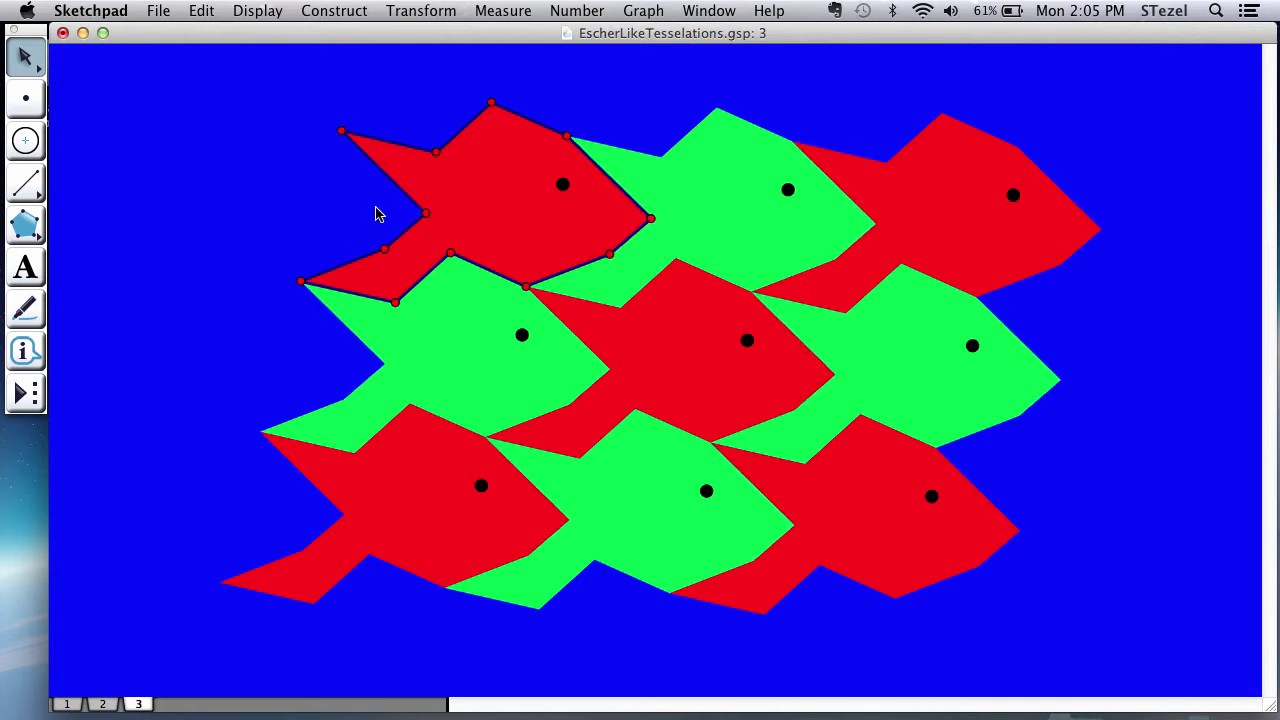
click(515, 149)
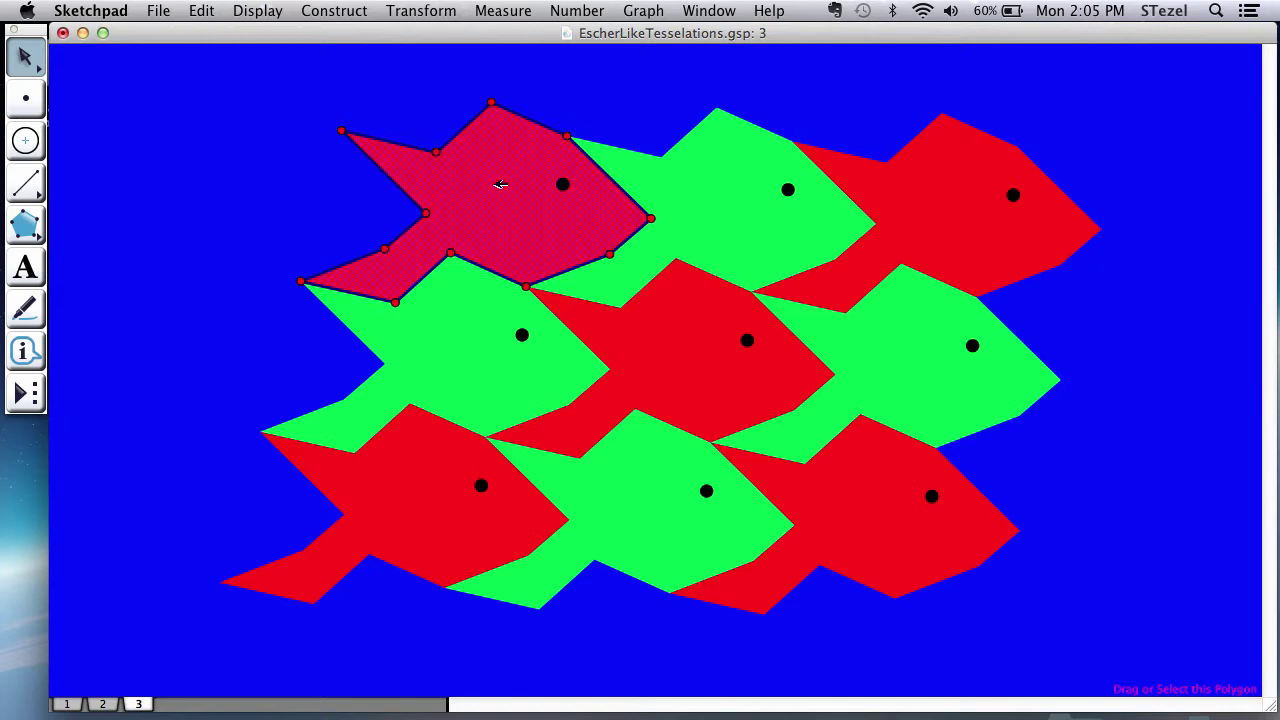
click(360, 220)
mouse_move(426, 213)
mouse_down()
mouse_move(358, 221)
mouse_move(452, 216)
mouse_move(418, 213)
mouse_up()
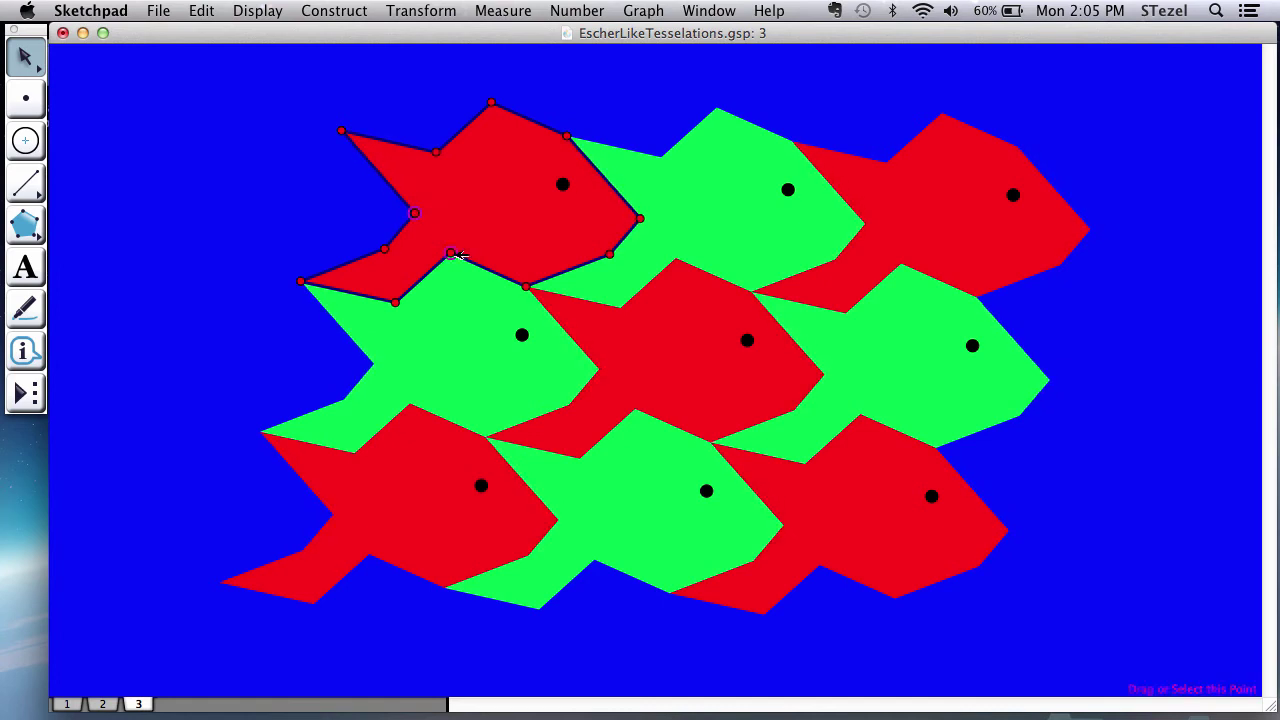
mouse_move(458, 255)
mouse_down()
mouse_move(470, 277)
mouse_move(472, 252)
mouse_move(463, 257)
mouse_up()
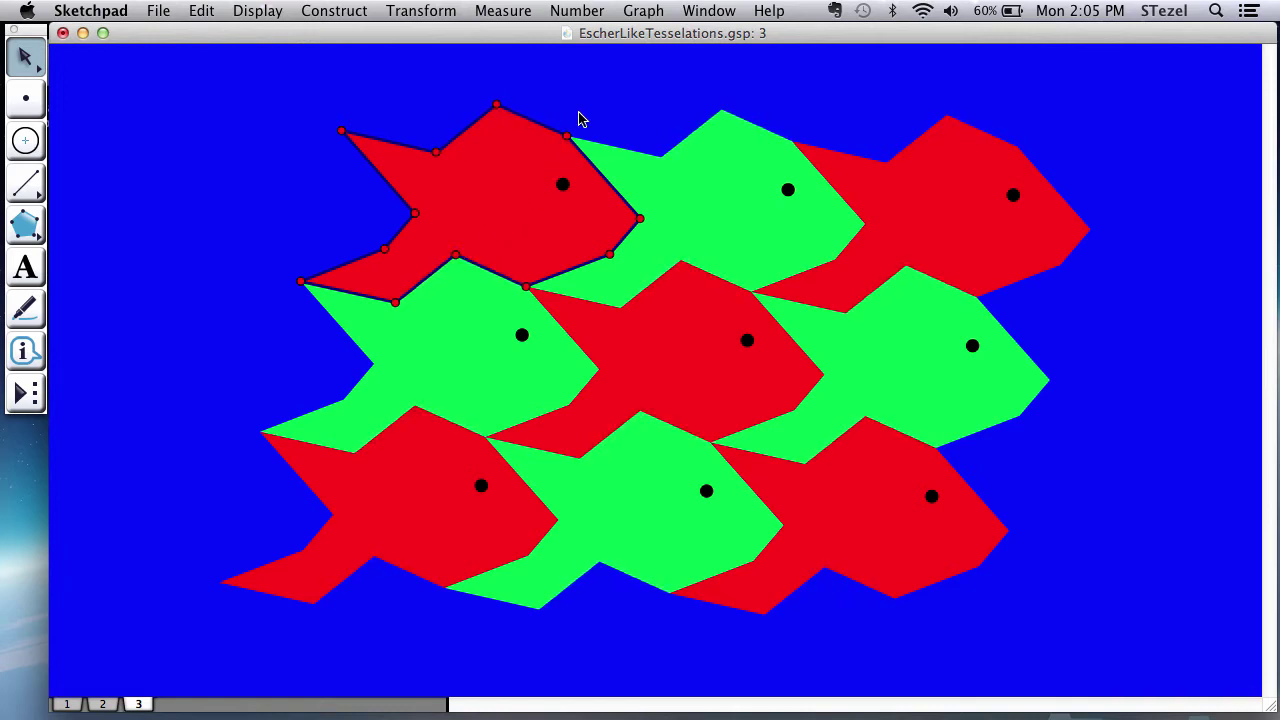
mouse_move(572, 134)
mouse_down()
mouse_move(610, 150)
mouse_move(557, 136)
mouse_up()
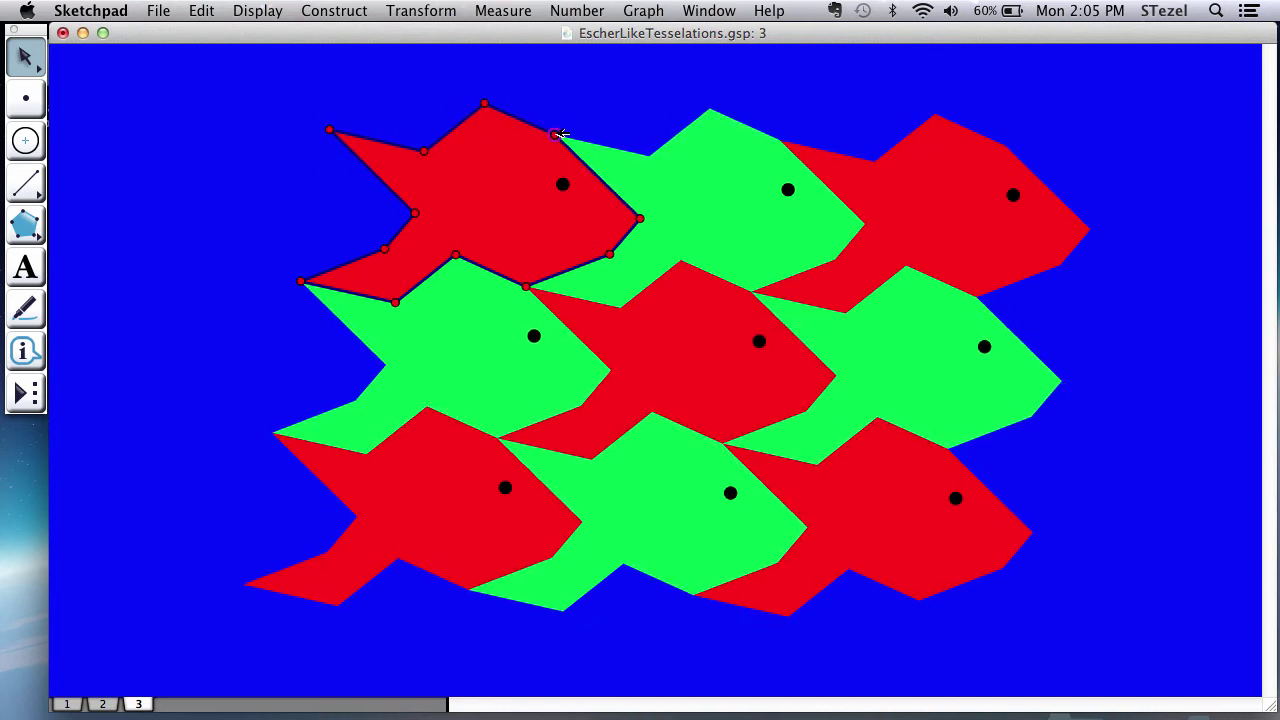
Step: Add a new blank page to the document through Document Options
click(160, 11)
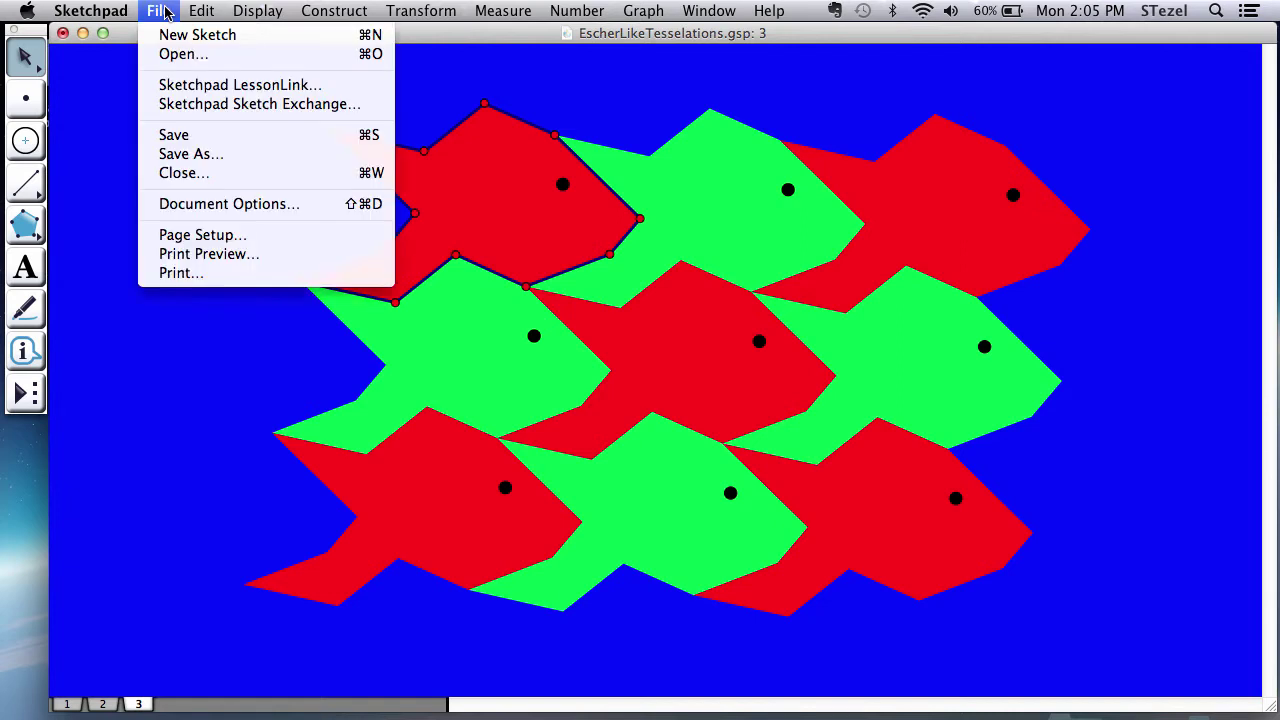
click(236, 205)
click(748, 359)
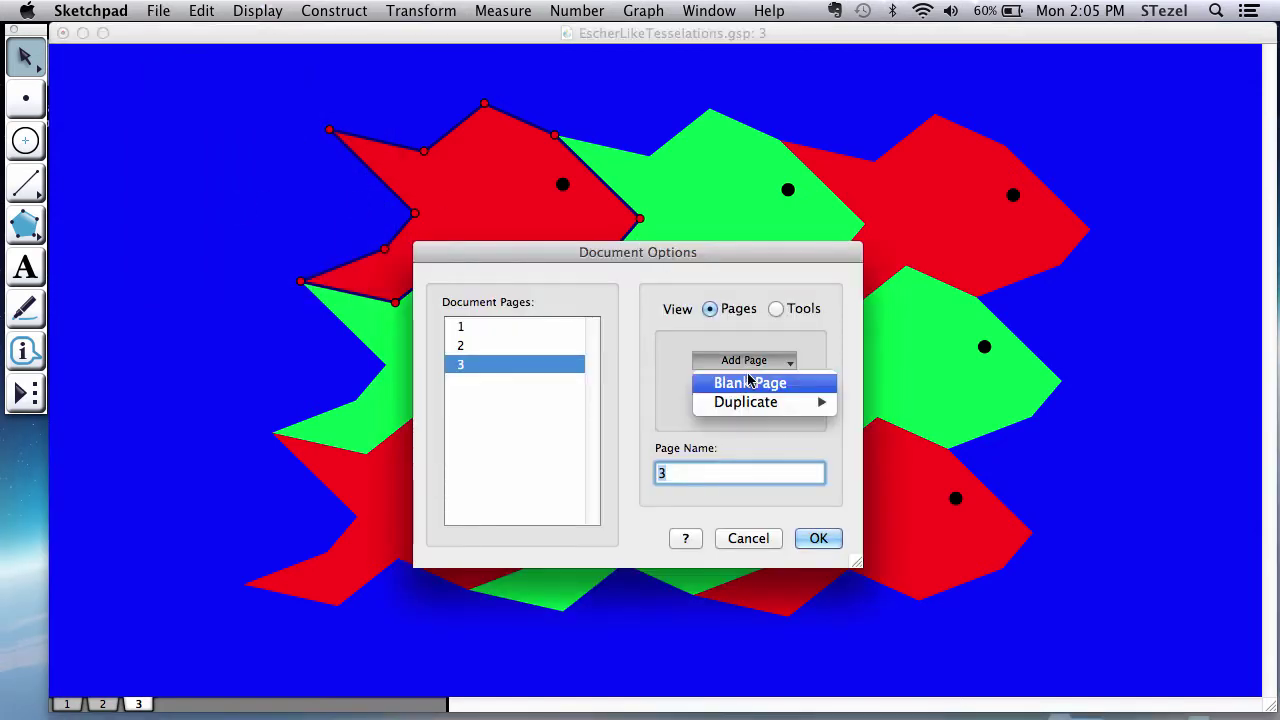
click(750, 383)
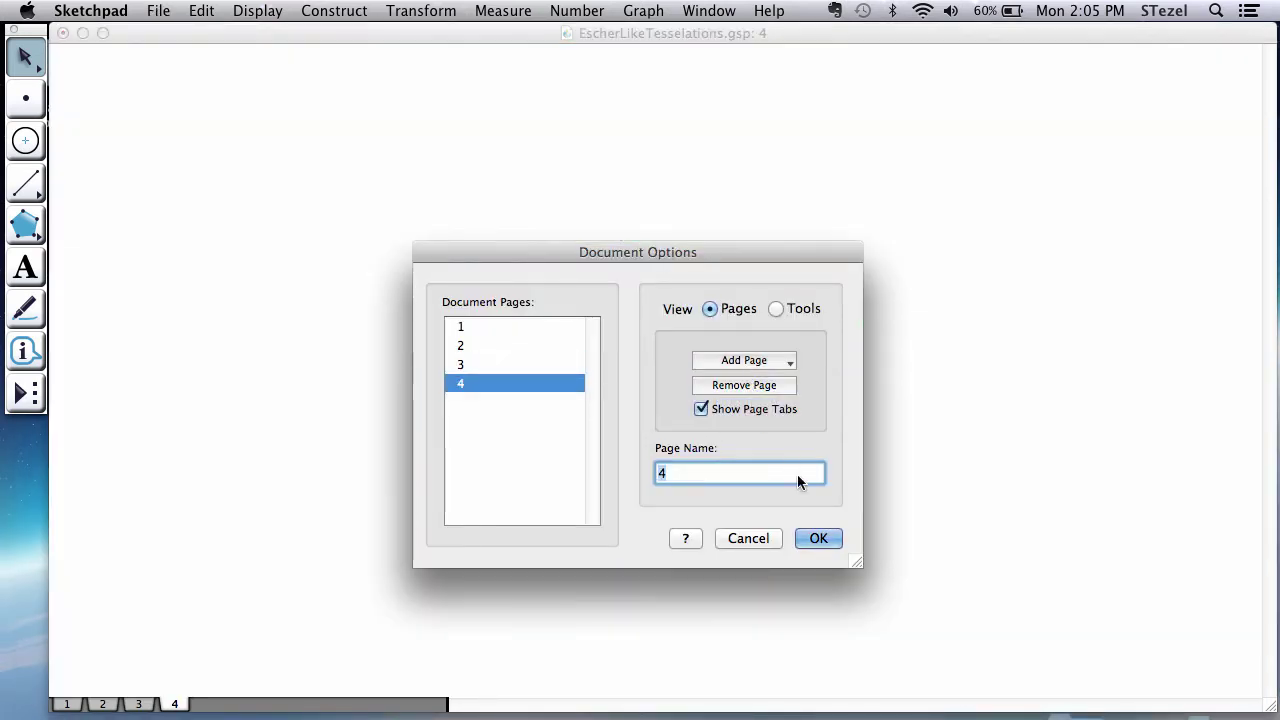
click(816, 539)
click(27, 186)
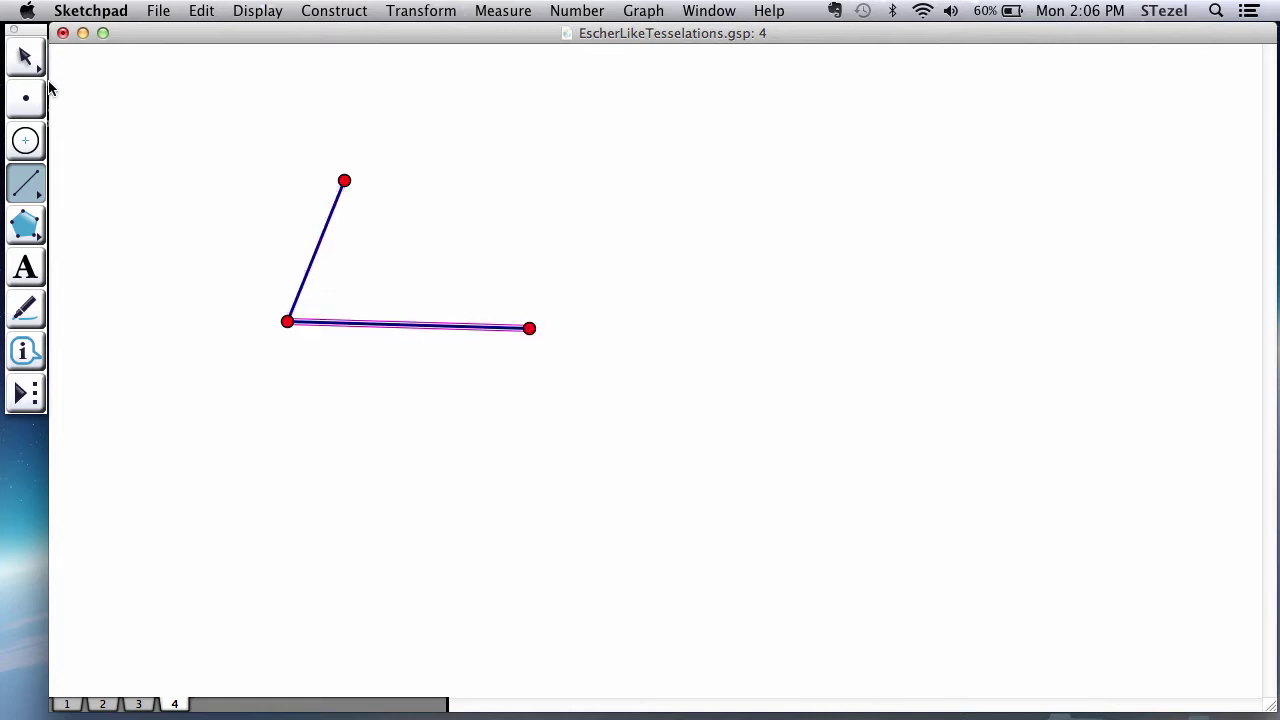
click(25, 57)
click(393, 269)
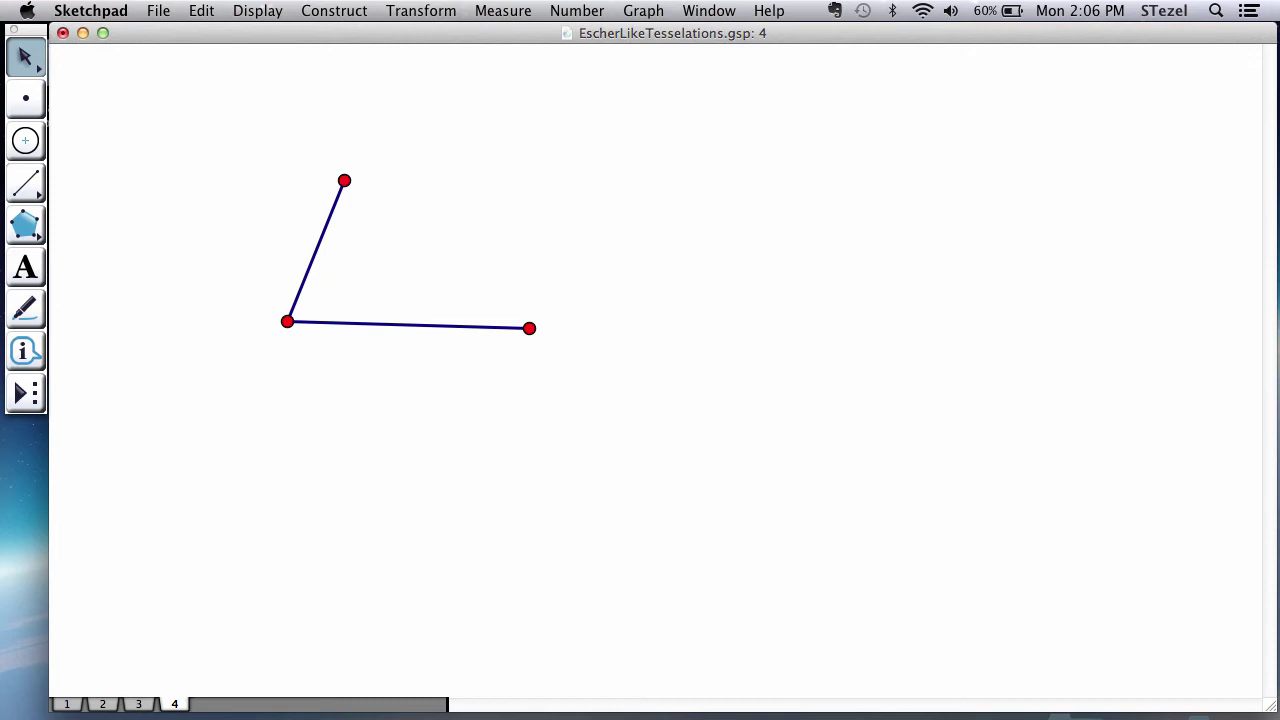
click(139, 705)
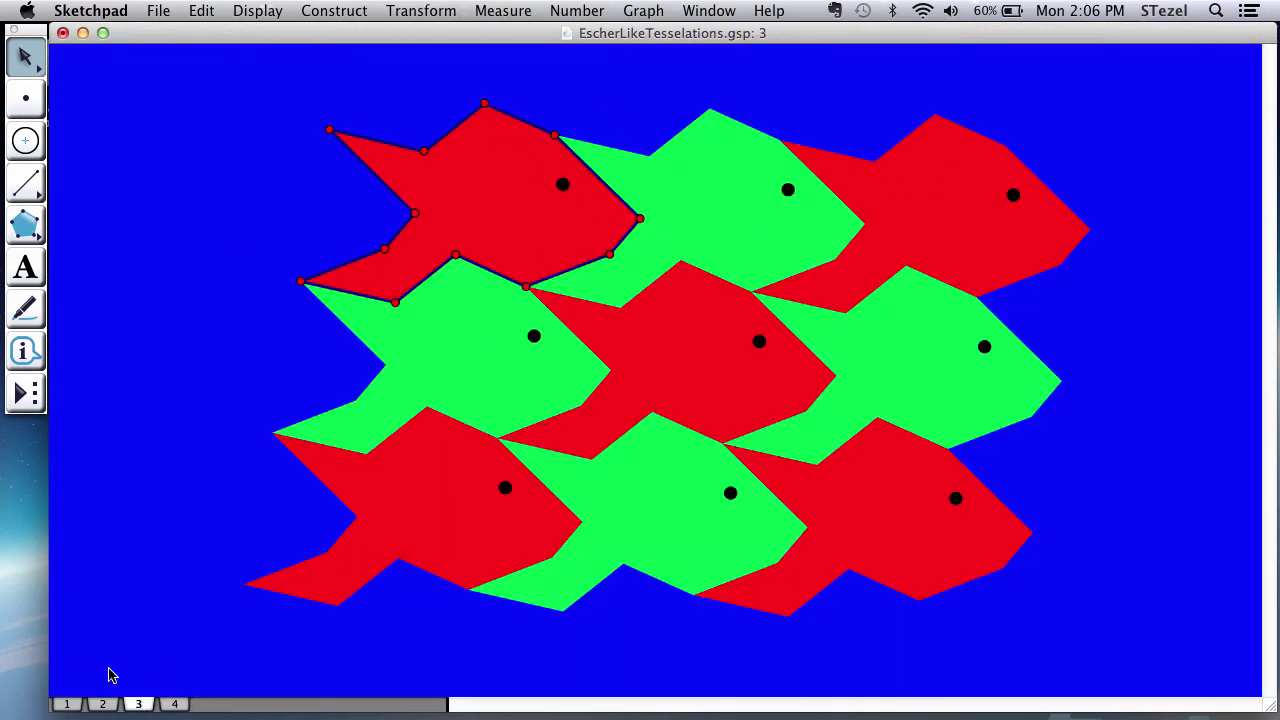
click(174, 705)
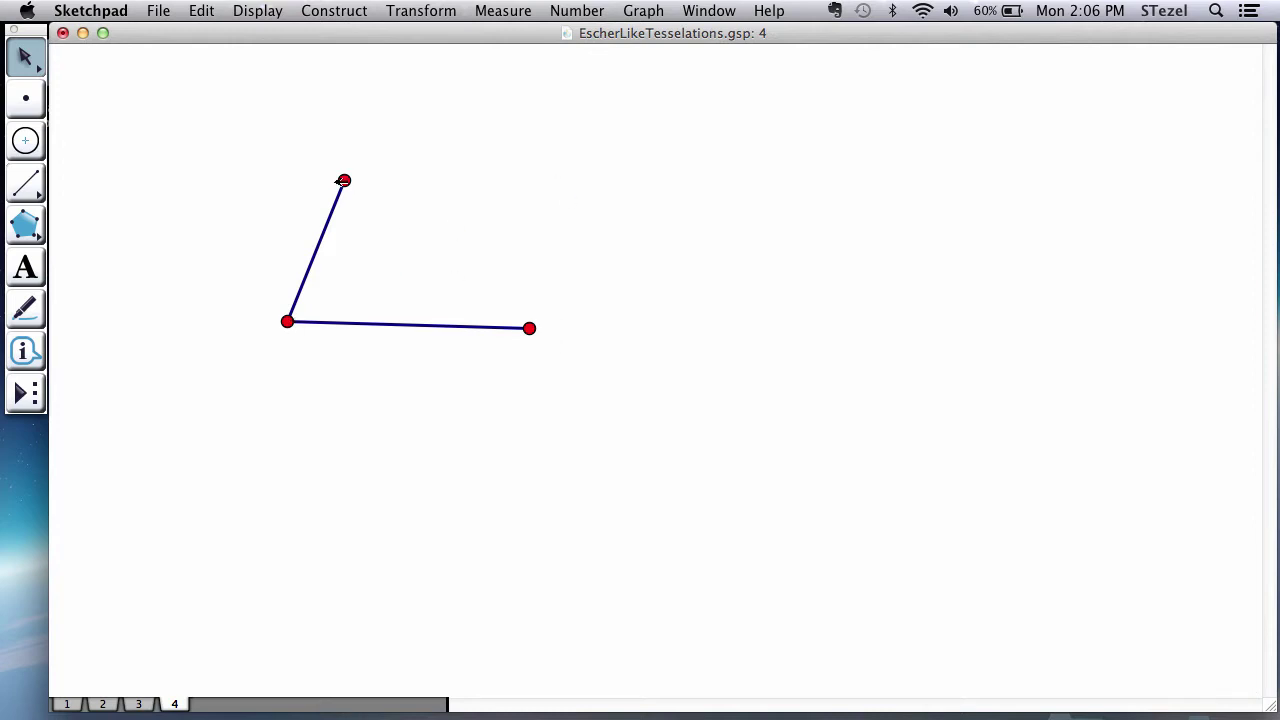
Step: Mark the vector from the shared left vertex to the horizontal segment's right end, then select the slanted segment
click(289, 321)
click(530, 328)
click(437, 10)
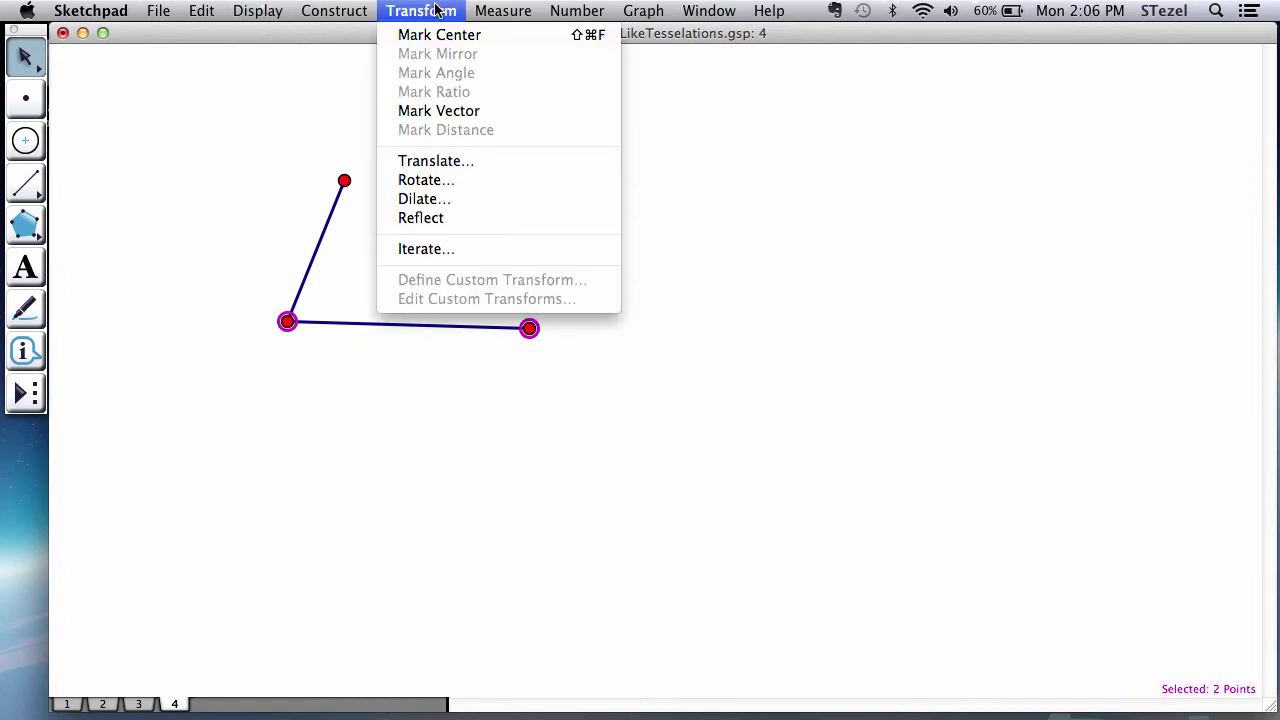
click(449, 111)
click(465, 130)
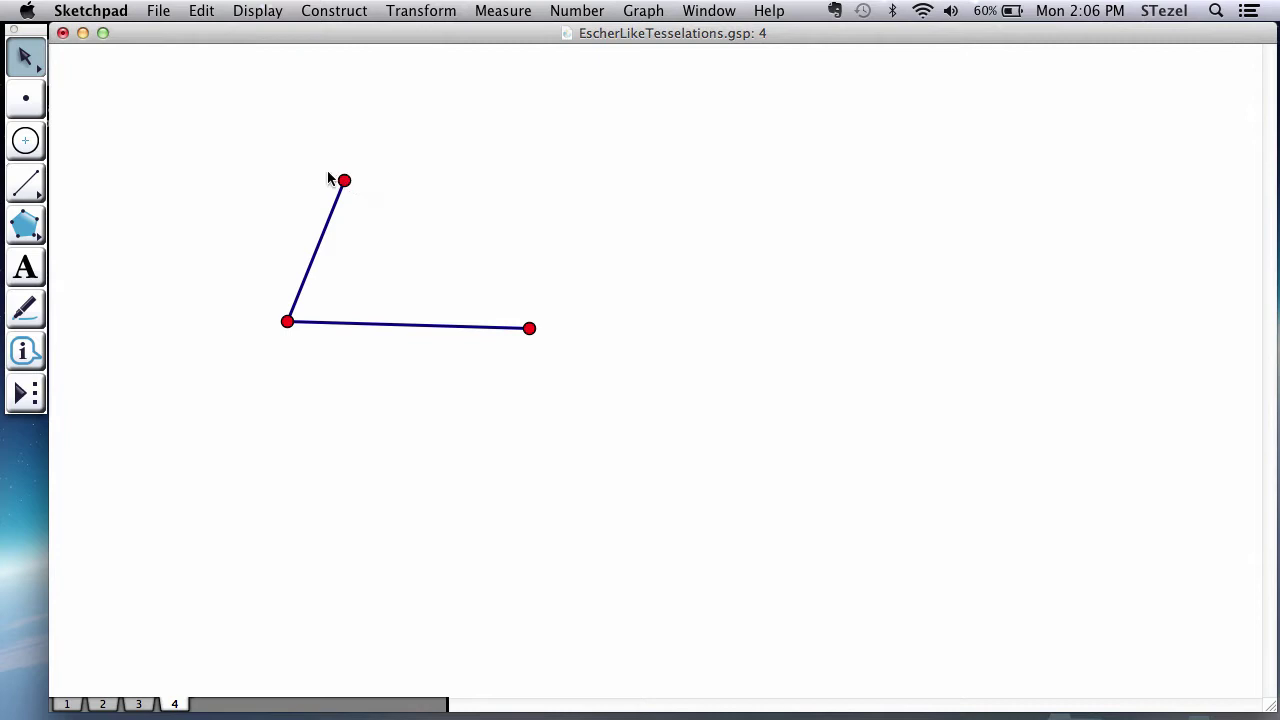
drag(311, 168, 389, 237)
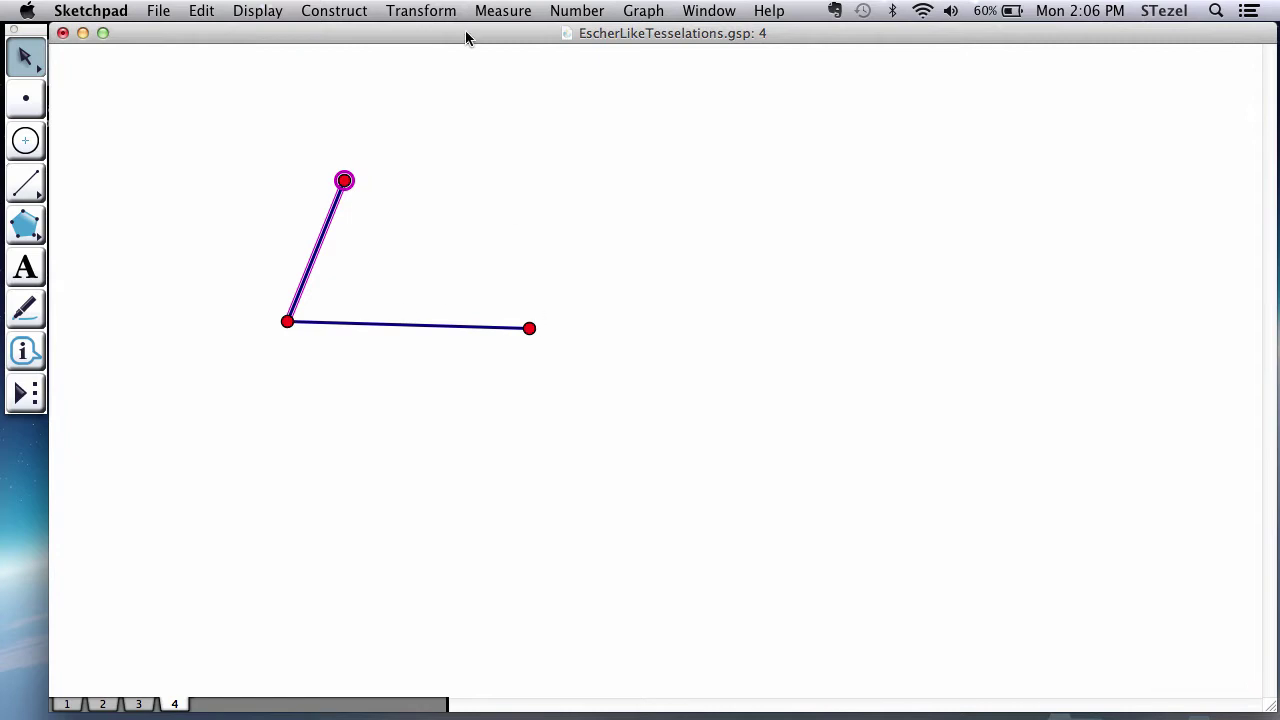
Step: Translate the slanted segment by the marked vector and drag the new top point to tilt both sides
click(429, 13)
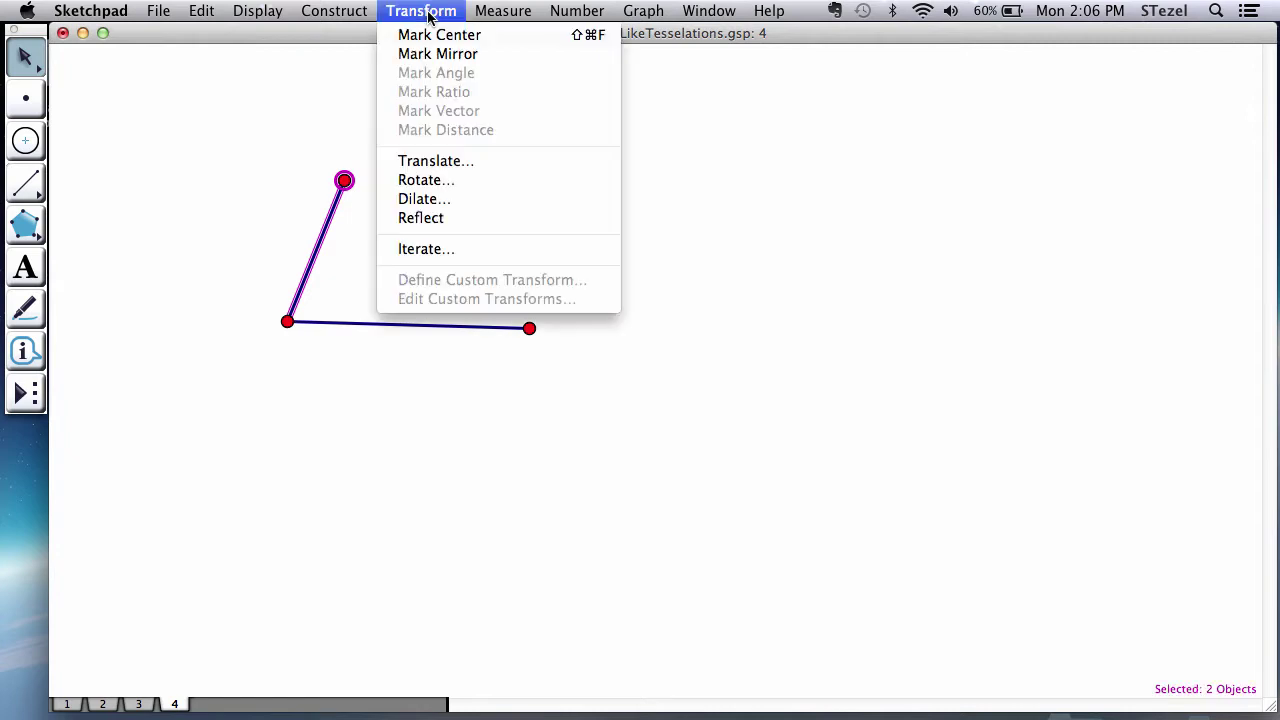
click(452, 162)
click(751, 524)
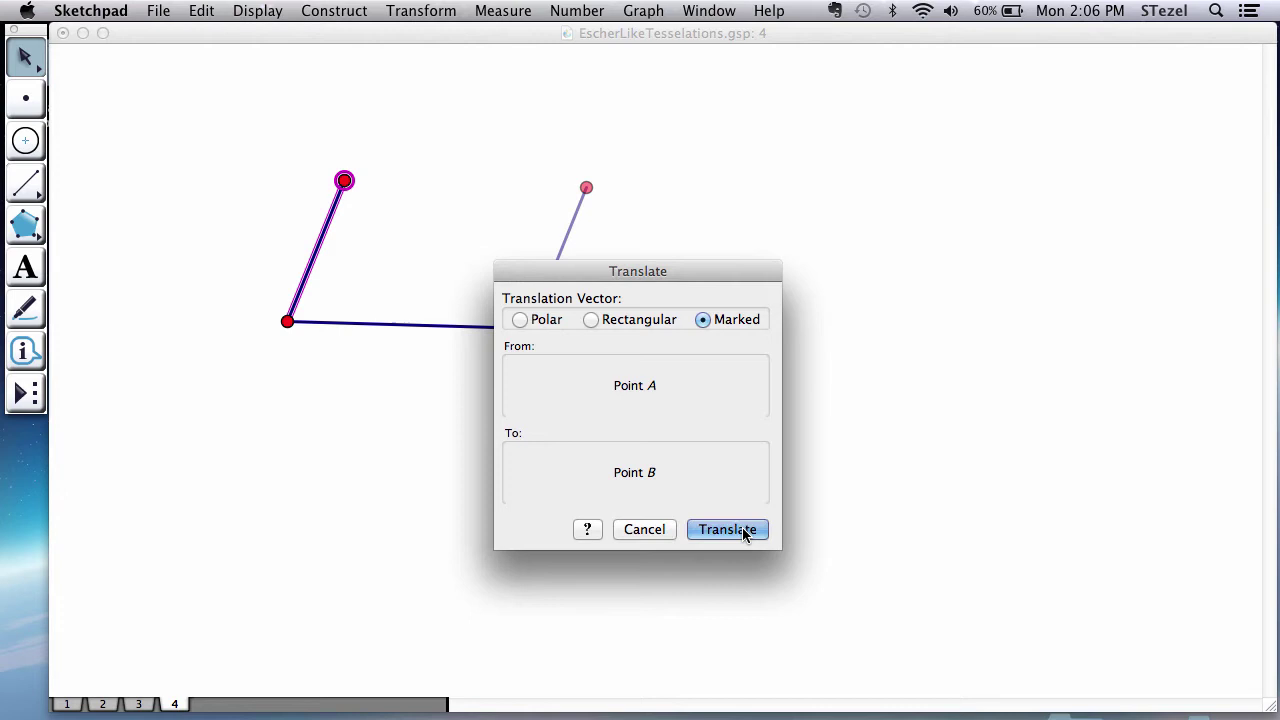
click(738, 524)
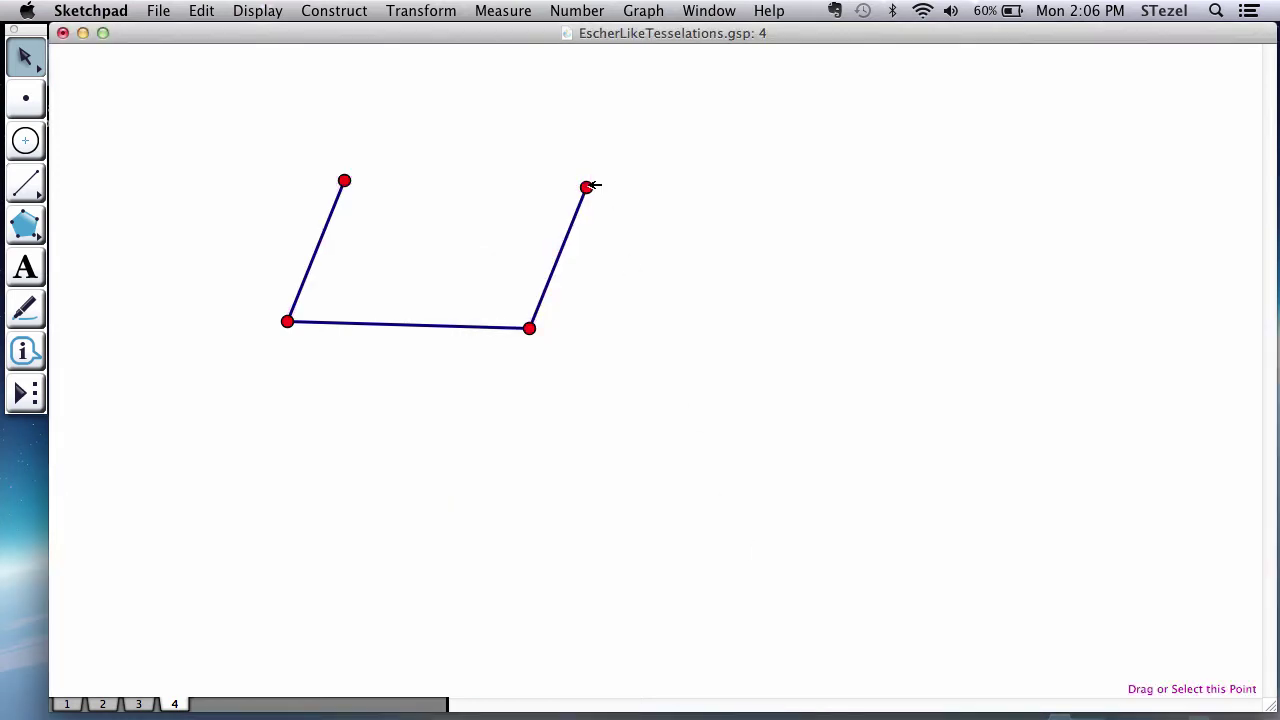
drag(587, 186, 566, 201)
click(353, 237)
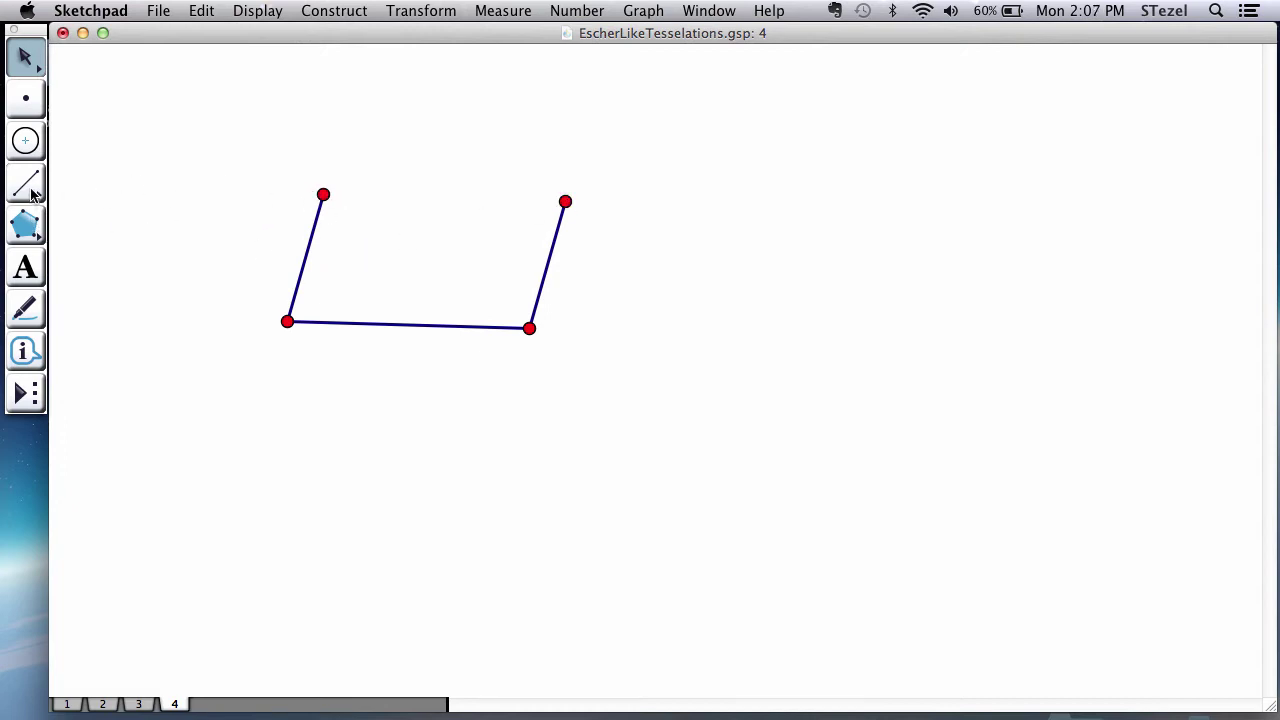
drag(30, 190, 72, 196)
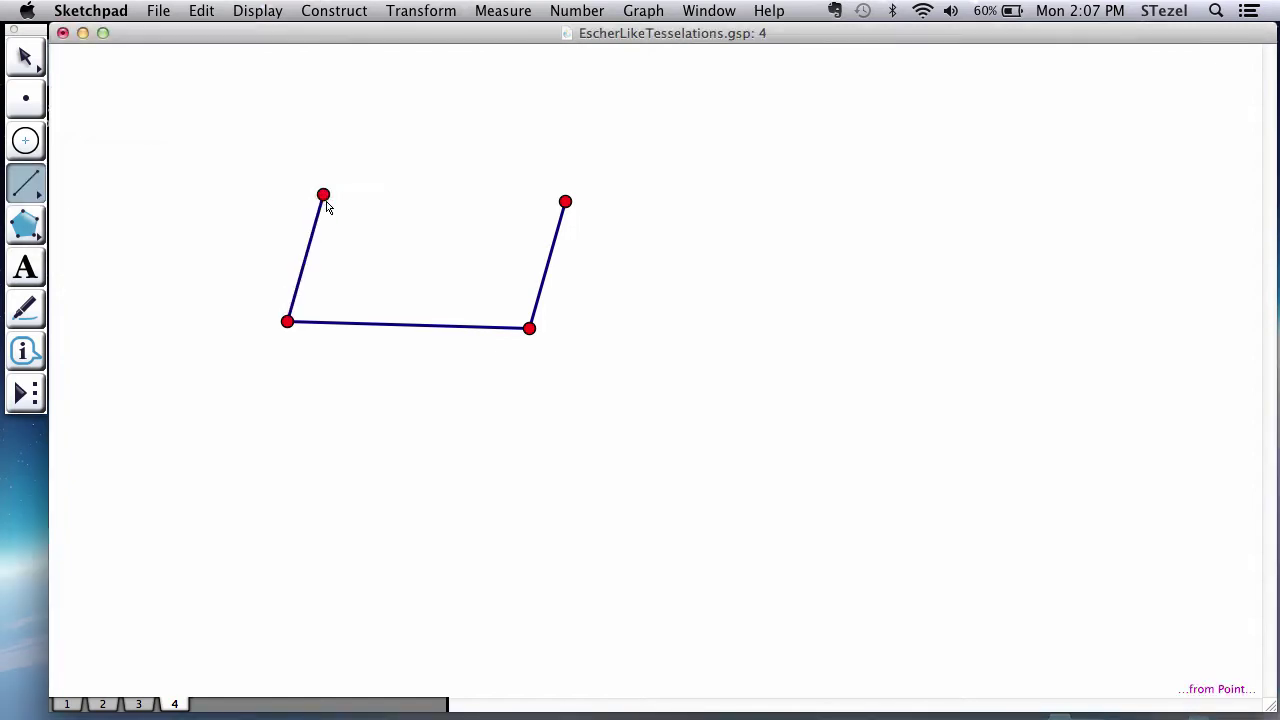
Step: Draw a top side joining the two top points and drag the top-left corner to reshape the parallelogram
drag(324, 196, 566, 201)
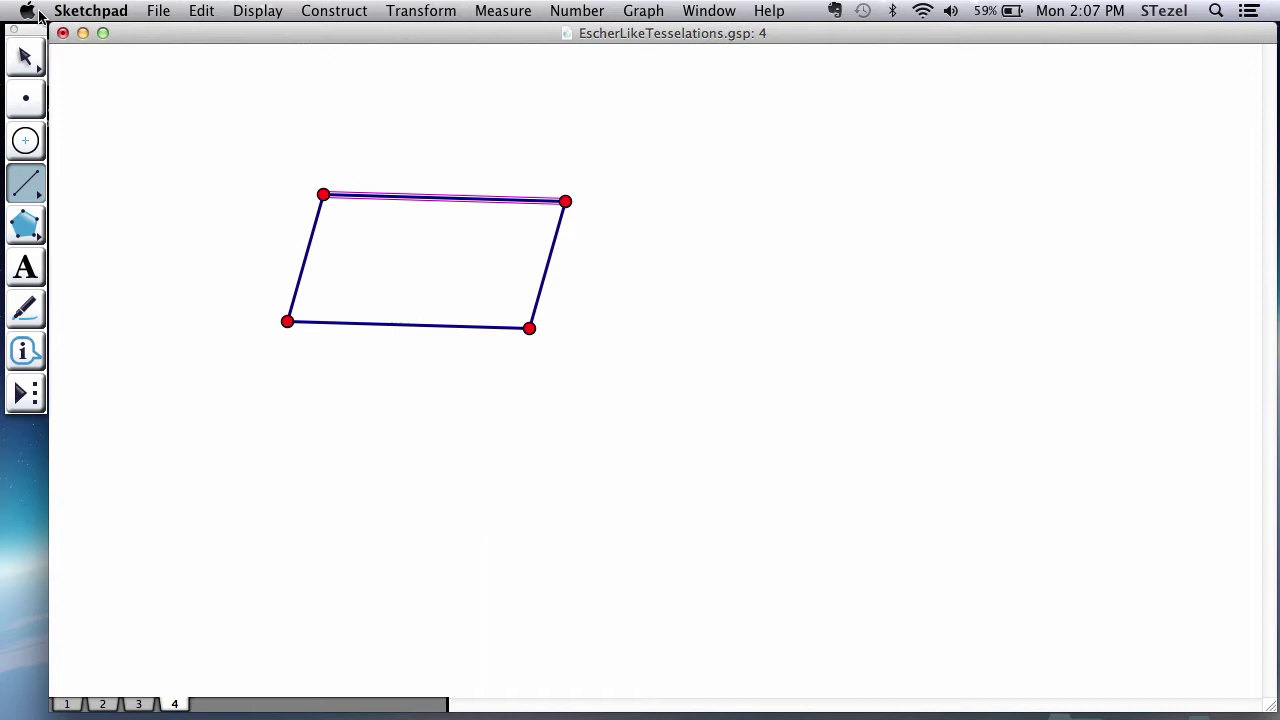
click(25, 56)
drag(333, 192, 458, 180)
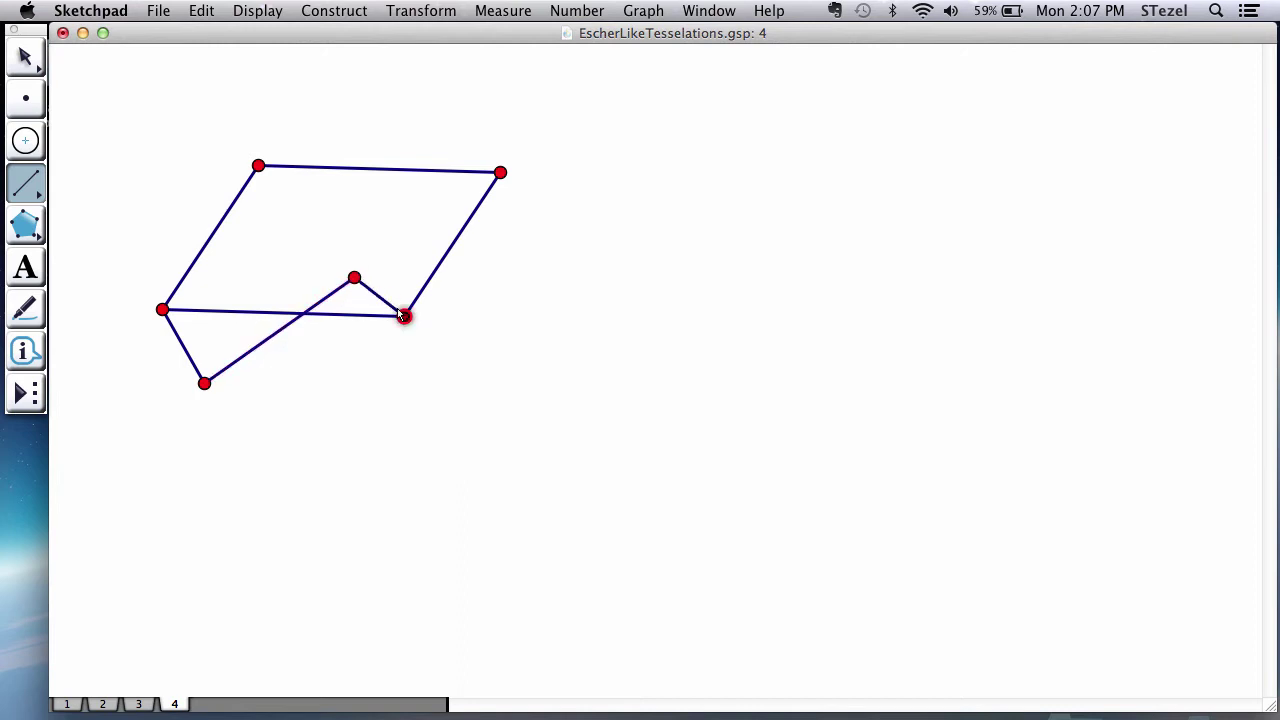
click(25, 57)
click(124, 195)
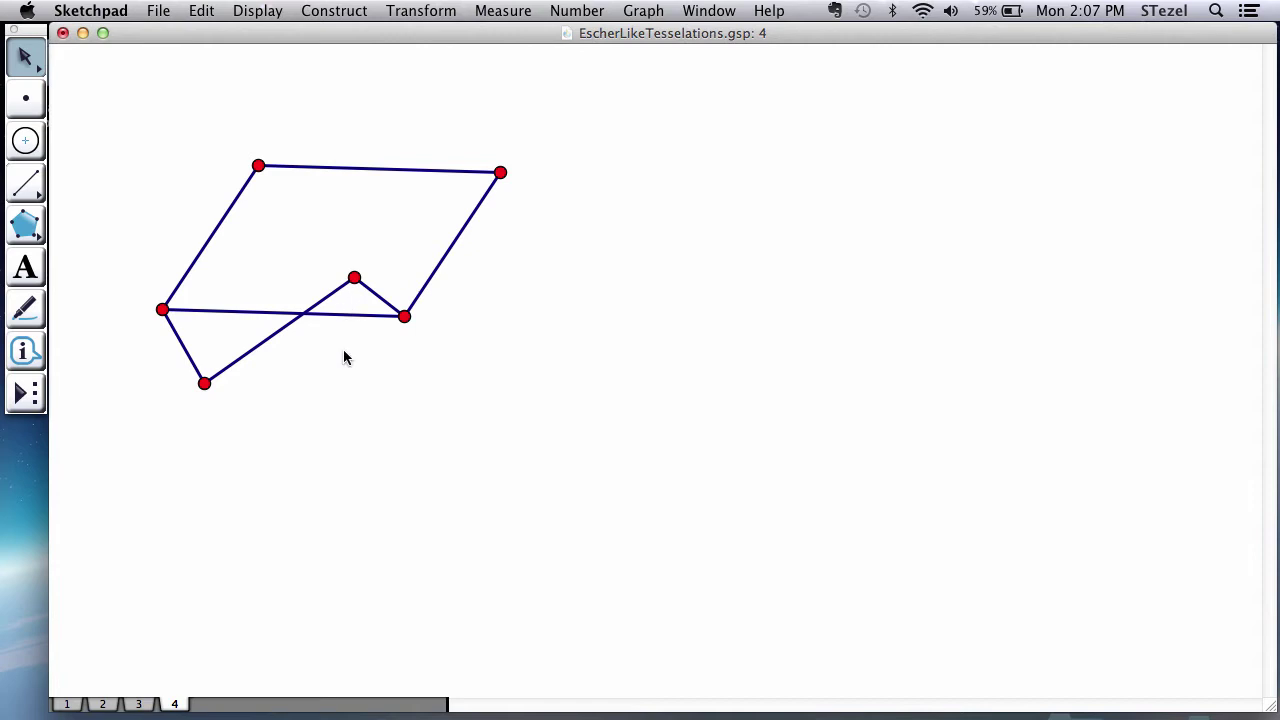
Step: Mark the vector from the parallelogram's lower-left corner to its top-left corner
click(163, 309)
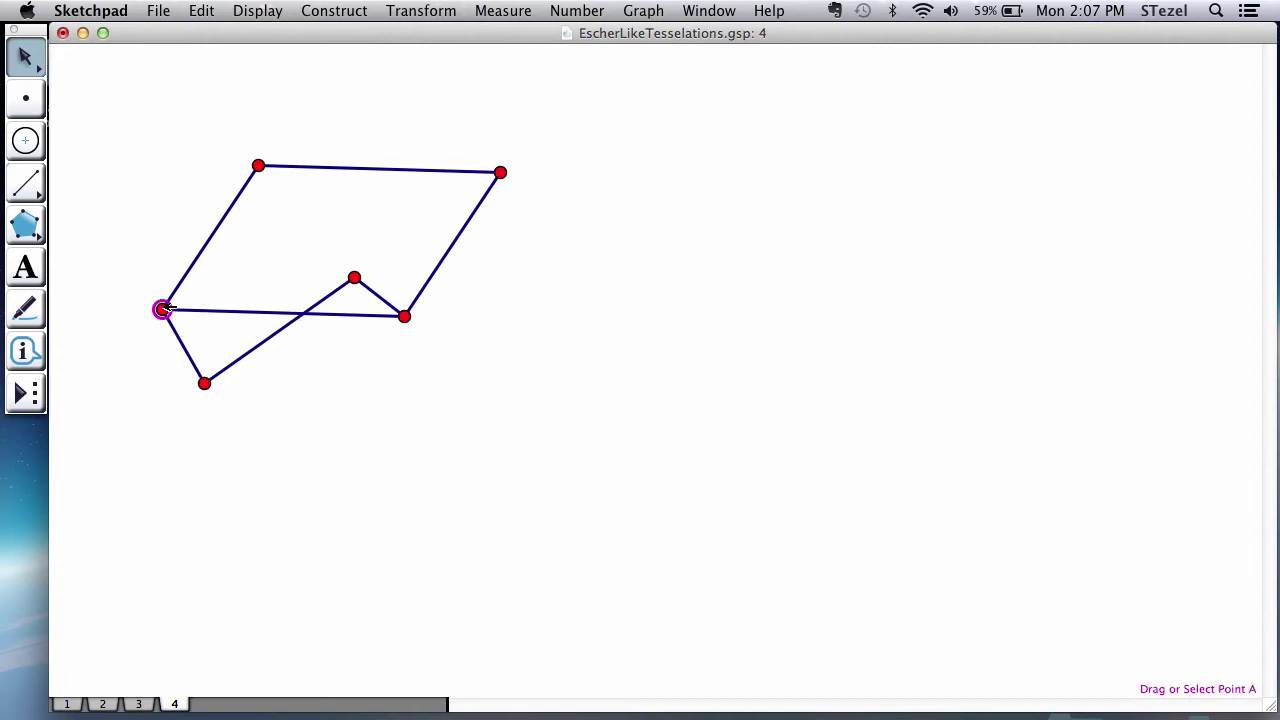
click(259, 165)
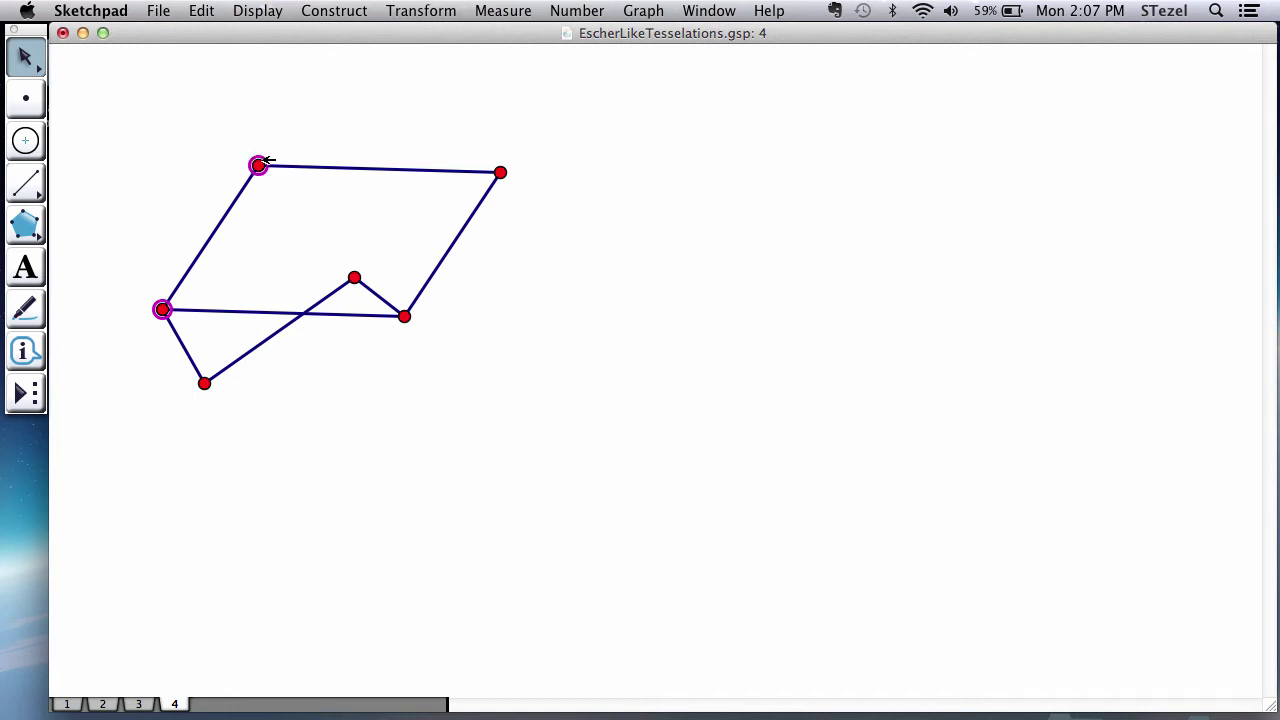
click(436, 10)
click(447, 113)
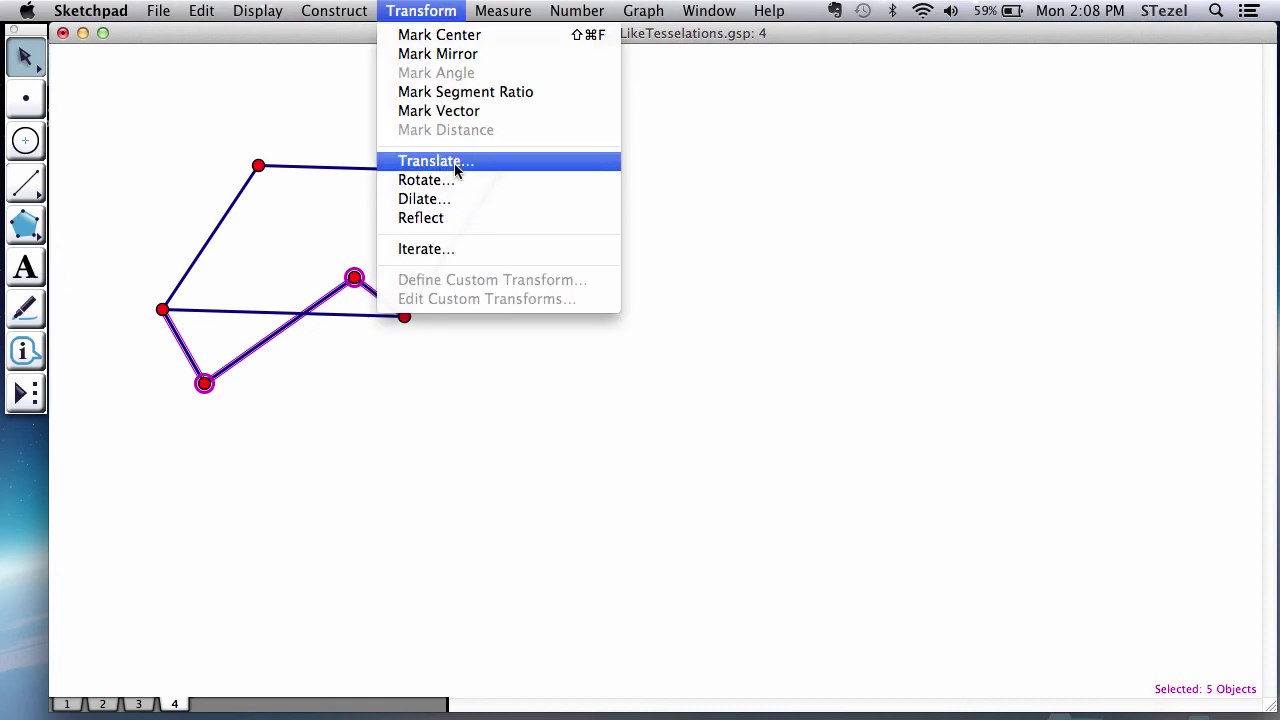
Step: Translate the zigzag onto the top edge, then drag the lower zigzag points to reshape both copies
click(456, 163)
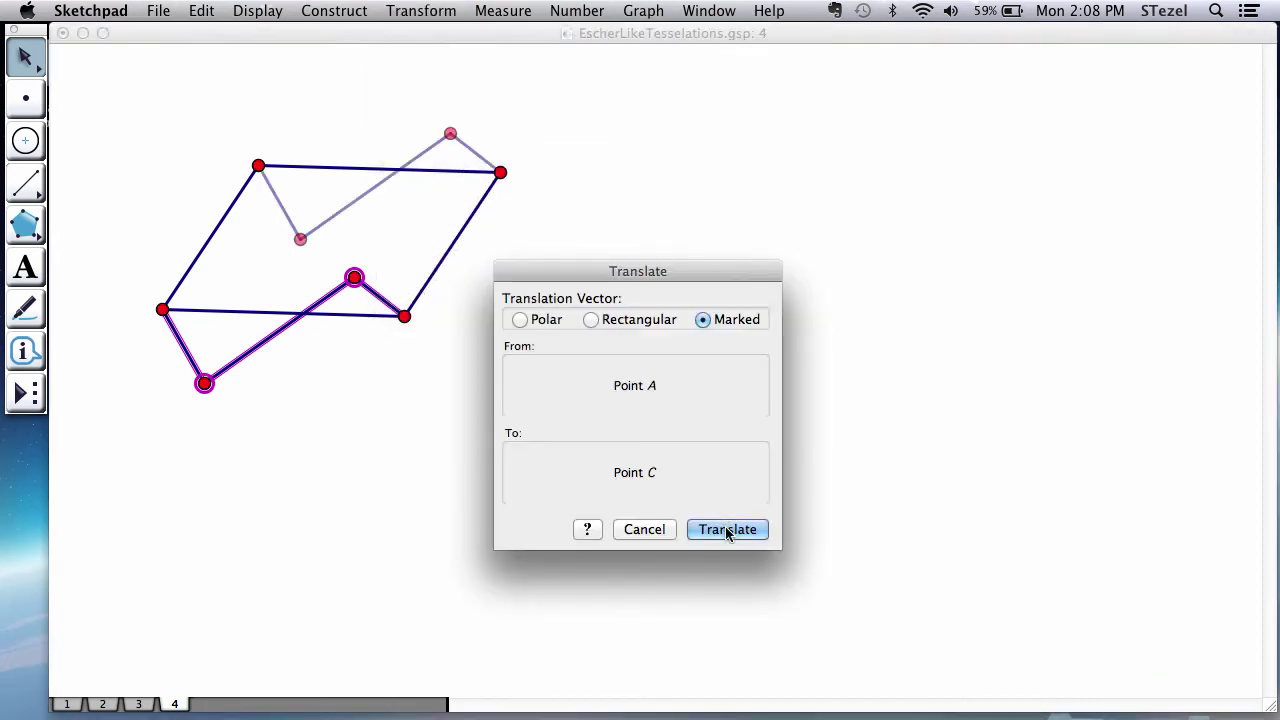
click(725, 527)
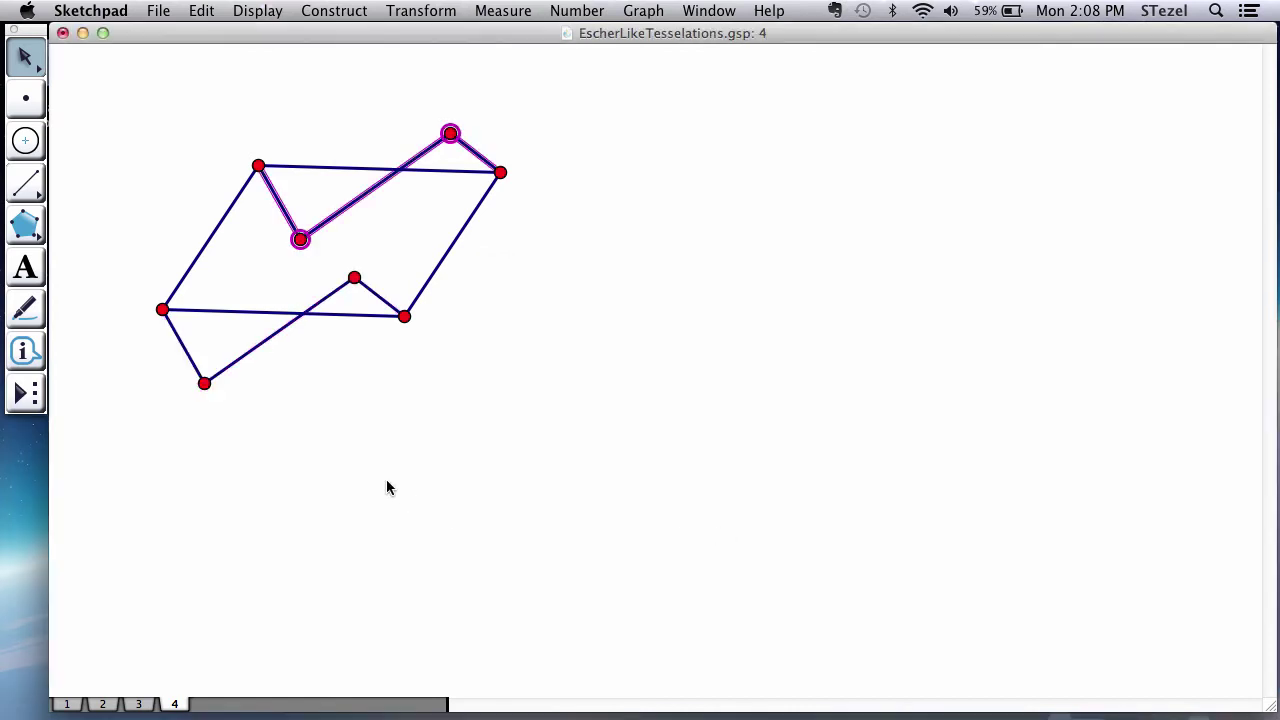
click(350, 475)
drag(204, 384, 233, 370)
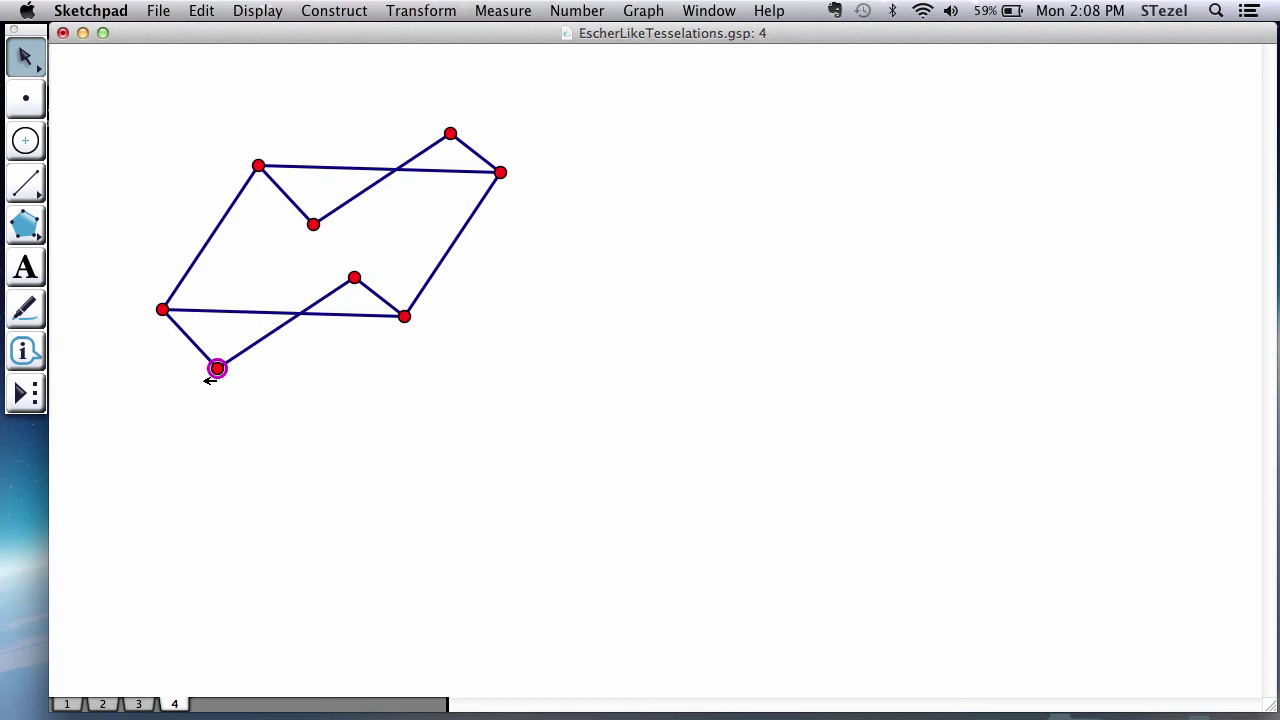
drag(210, 380, 229, 367)
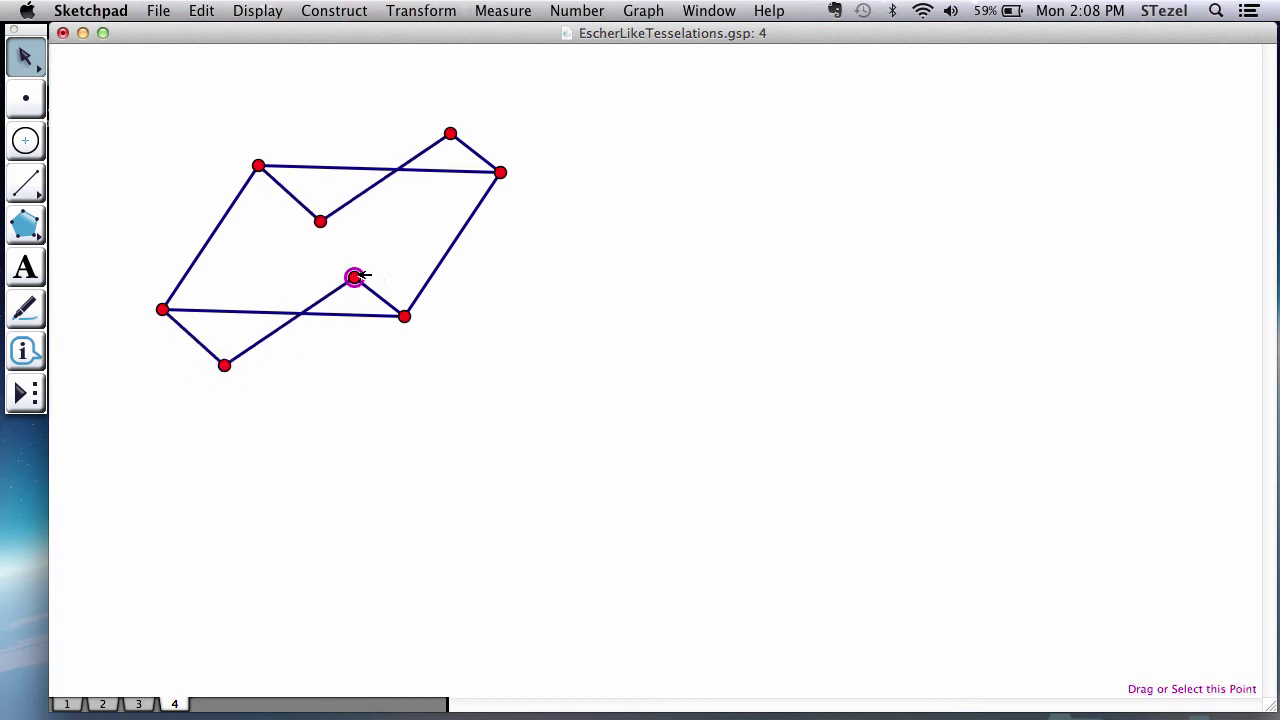
mouse_move(354, 277)
mouse_down()
mouse_move(388, 272)
mouse_move(357, 262)
mouse_up()
click(298, 380)
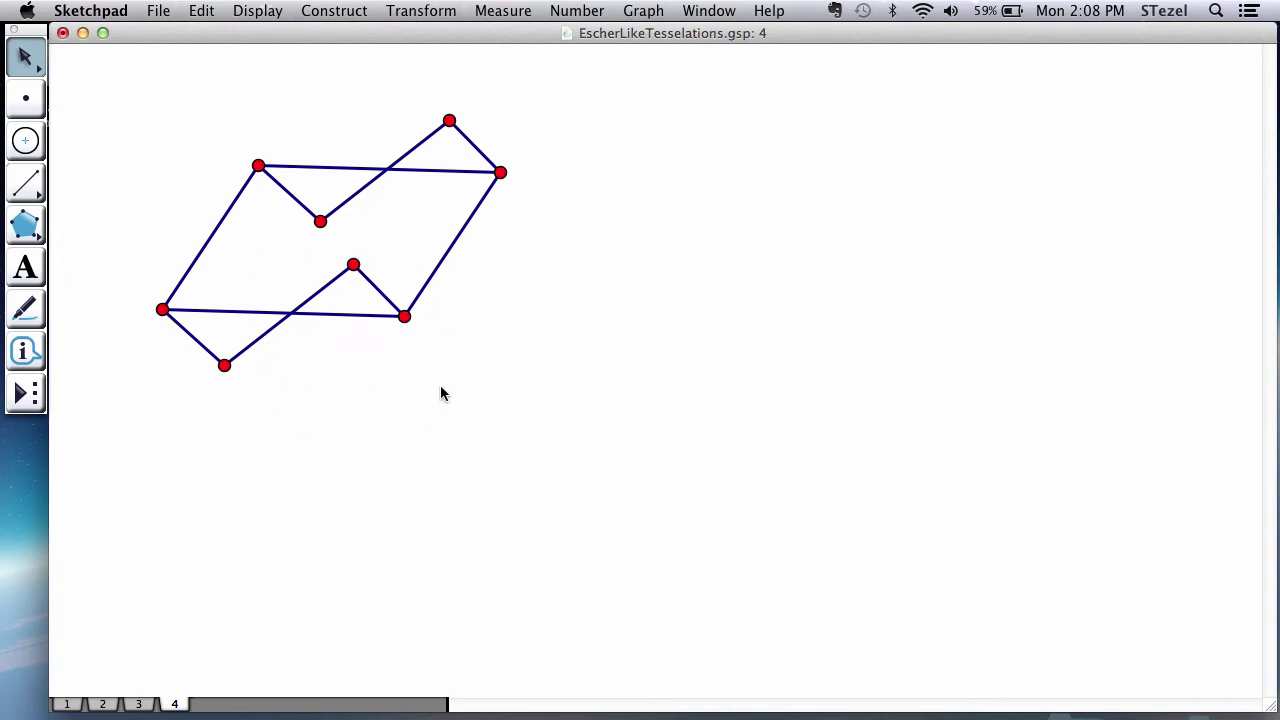
Step: Make the parallelogram's top and bottom edges dashed
click(358, 316)
click(443, 175)
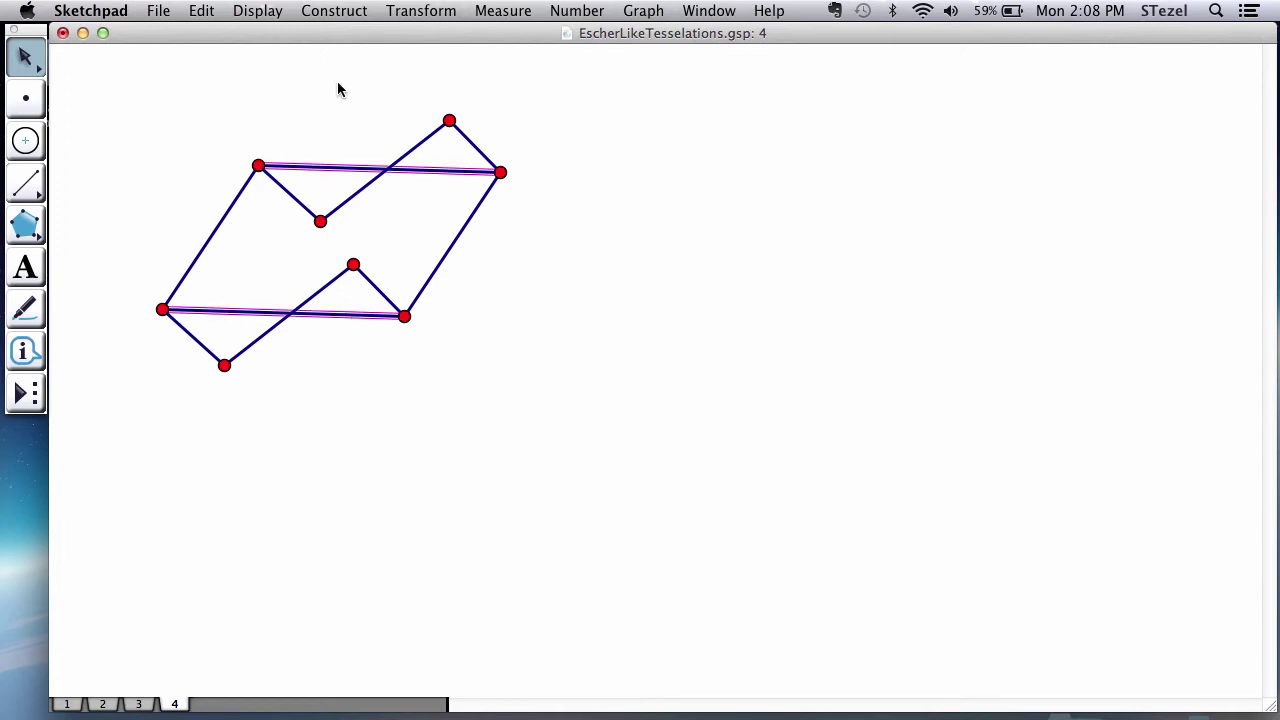
click(262, 11)
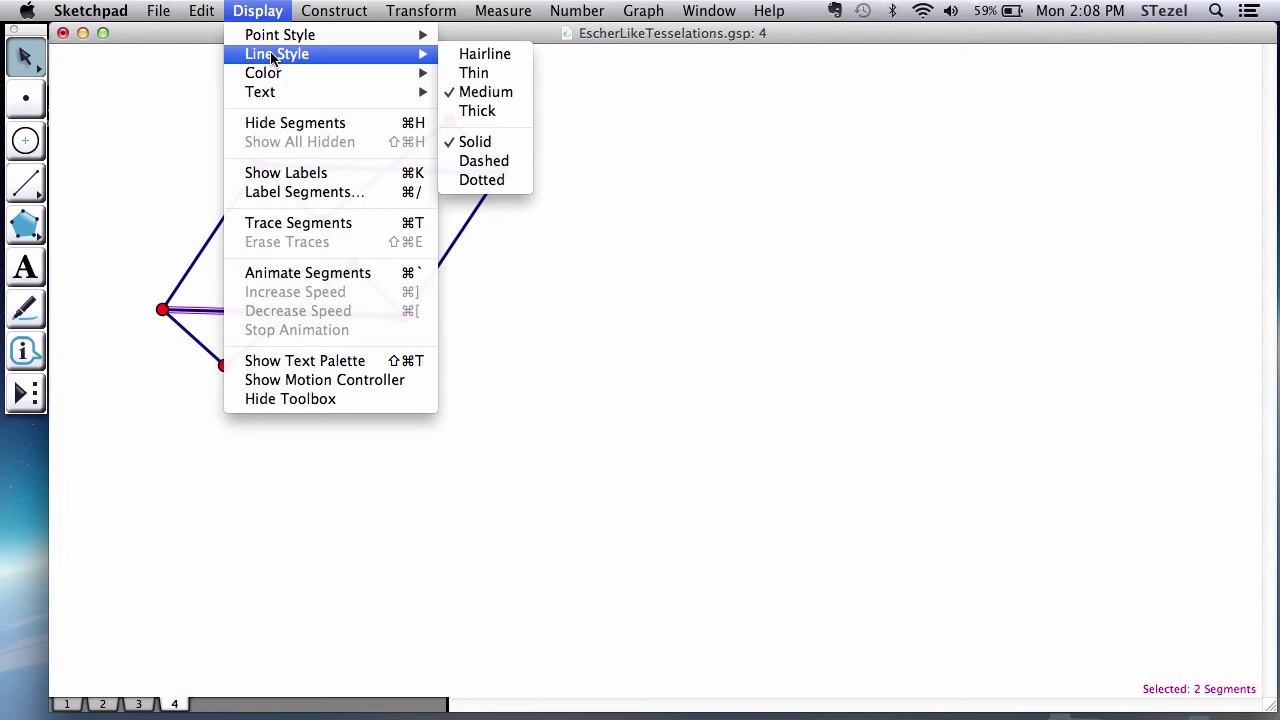
mouse_move(425, 75)
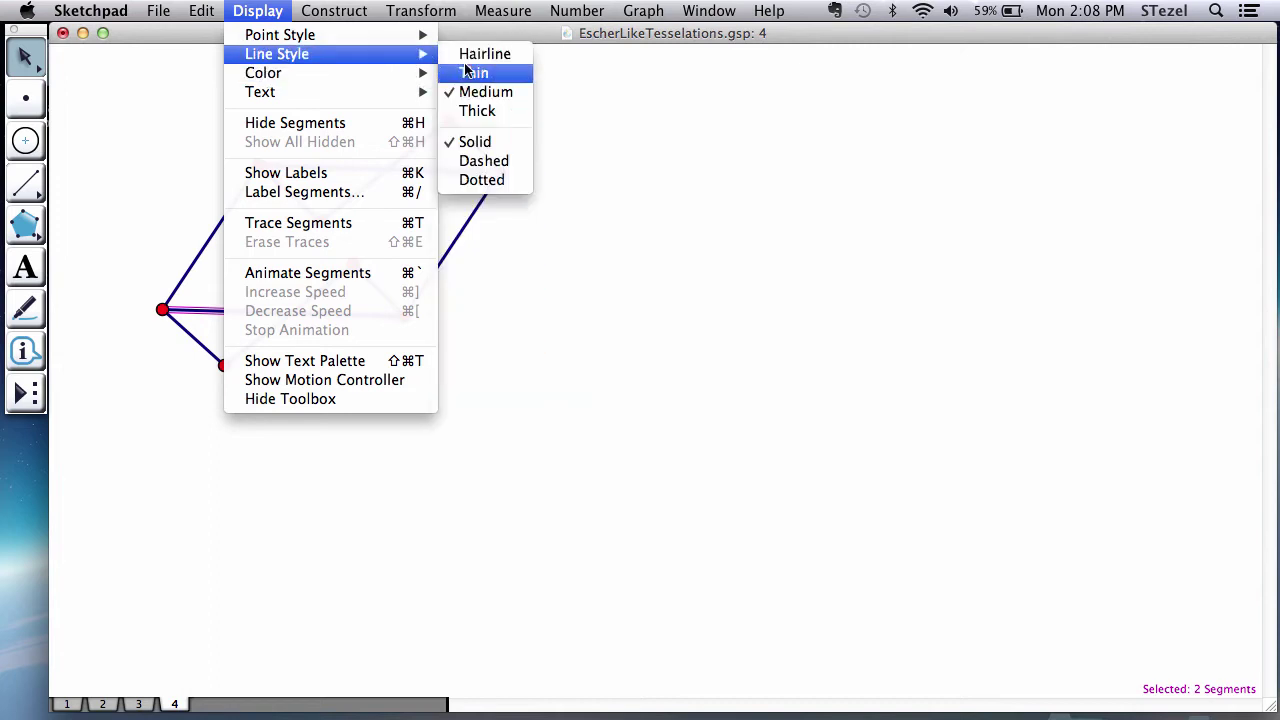
click(484, 161)
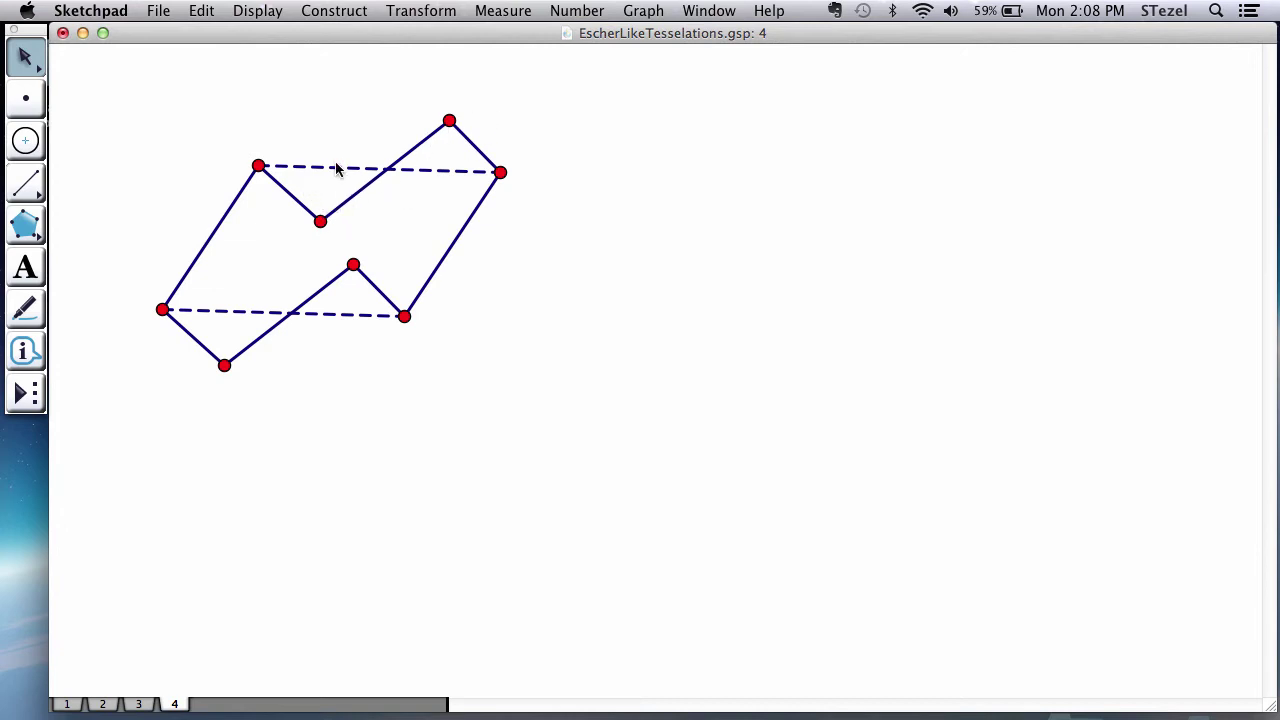
Step: Make the left and right slanted sides dashed as well
click(239, 195)
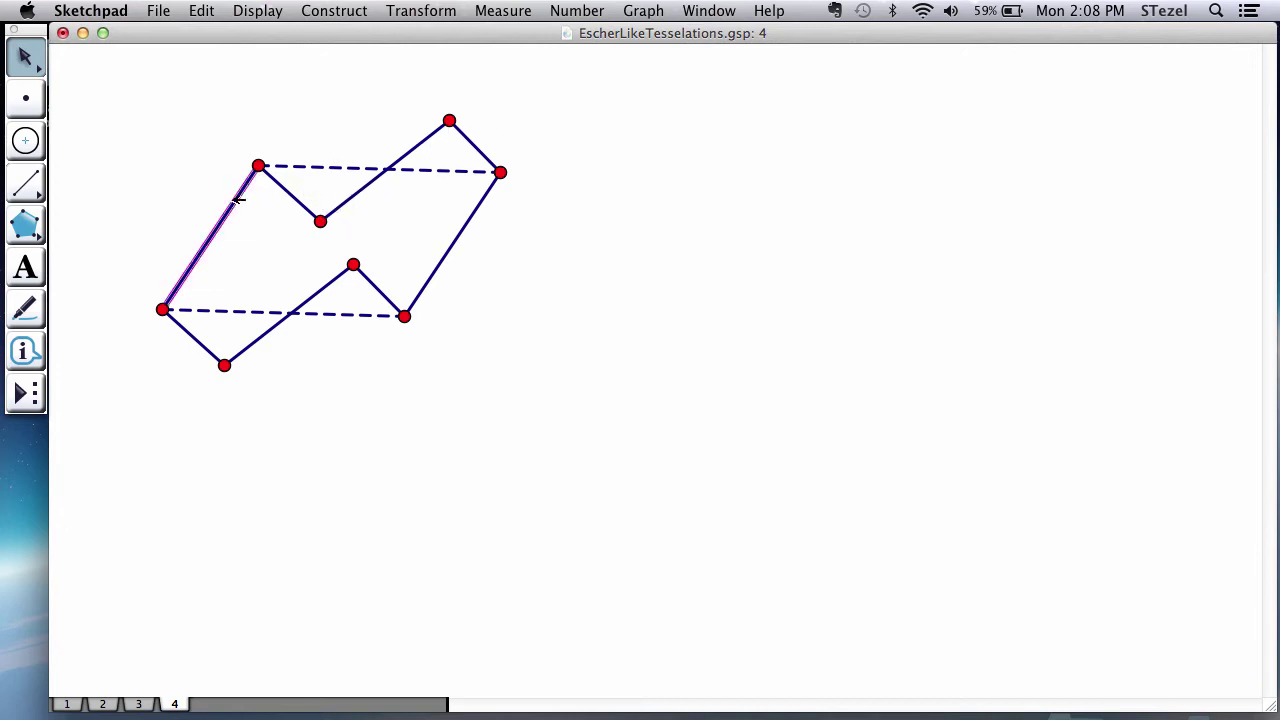
click(452, 243)
click(258, 10)
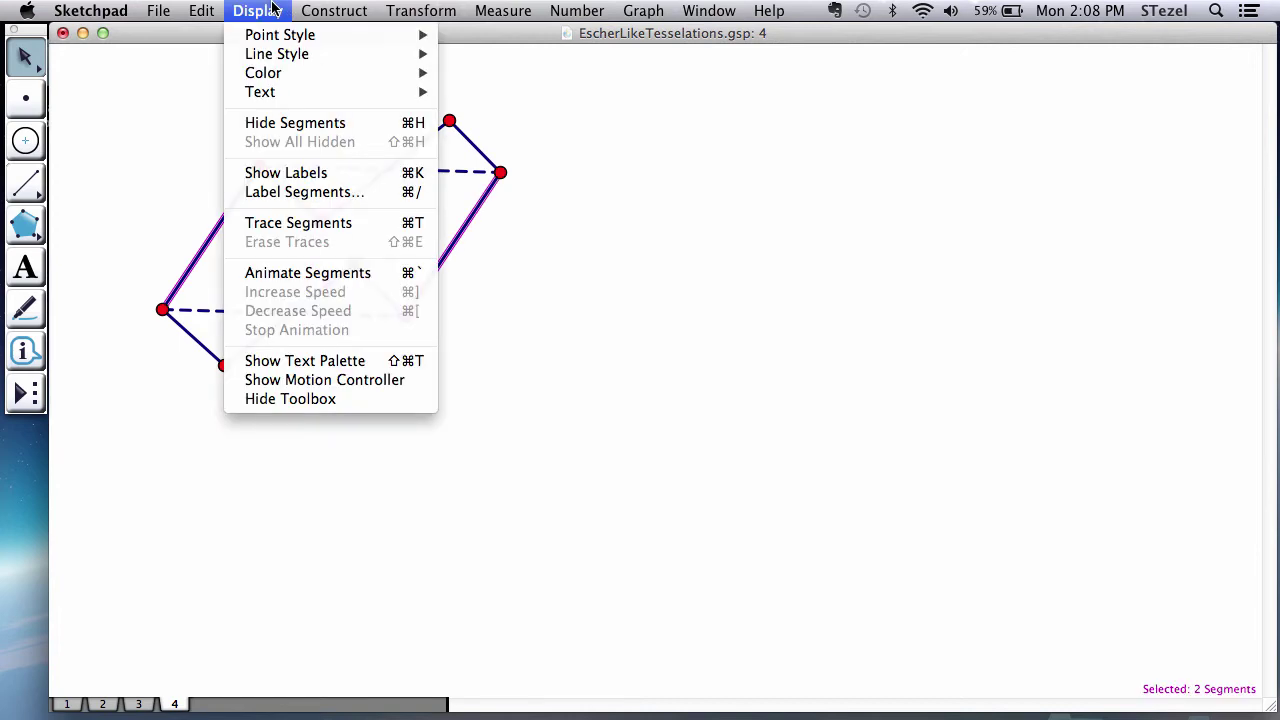
mouse_move(279, 55)
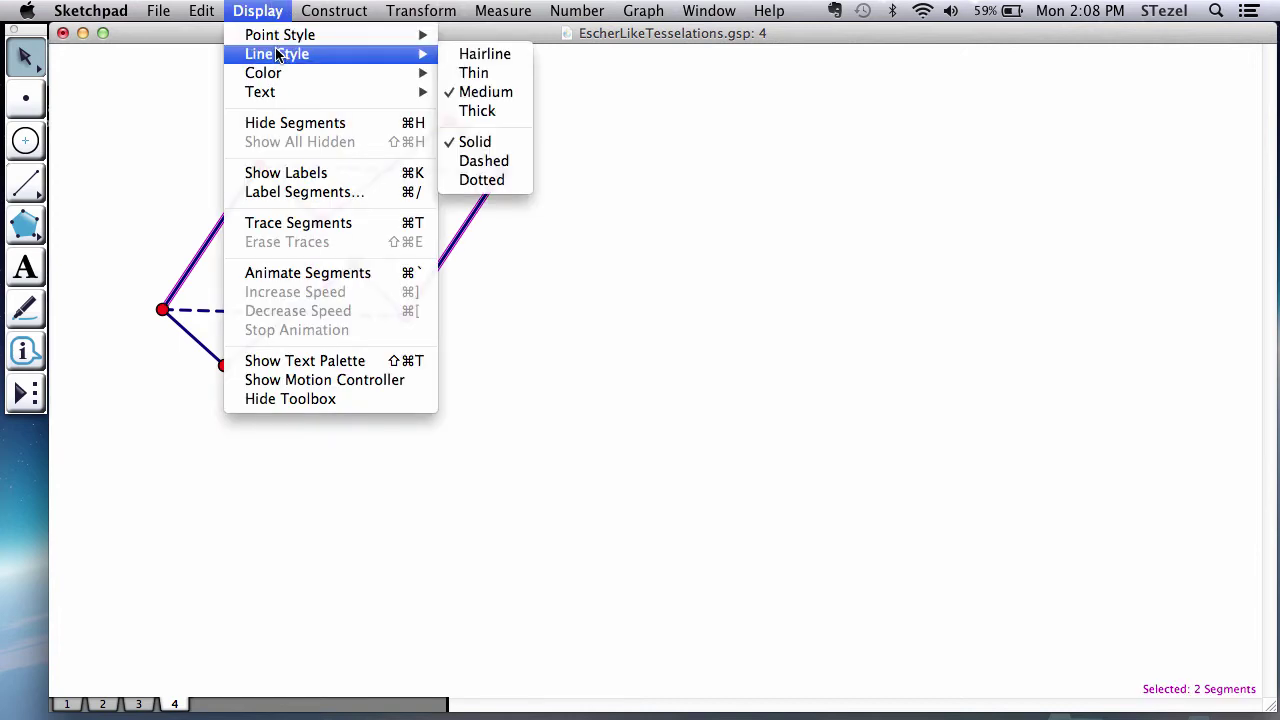
click(486, 162)
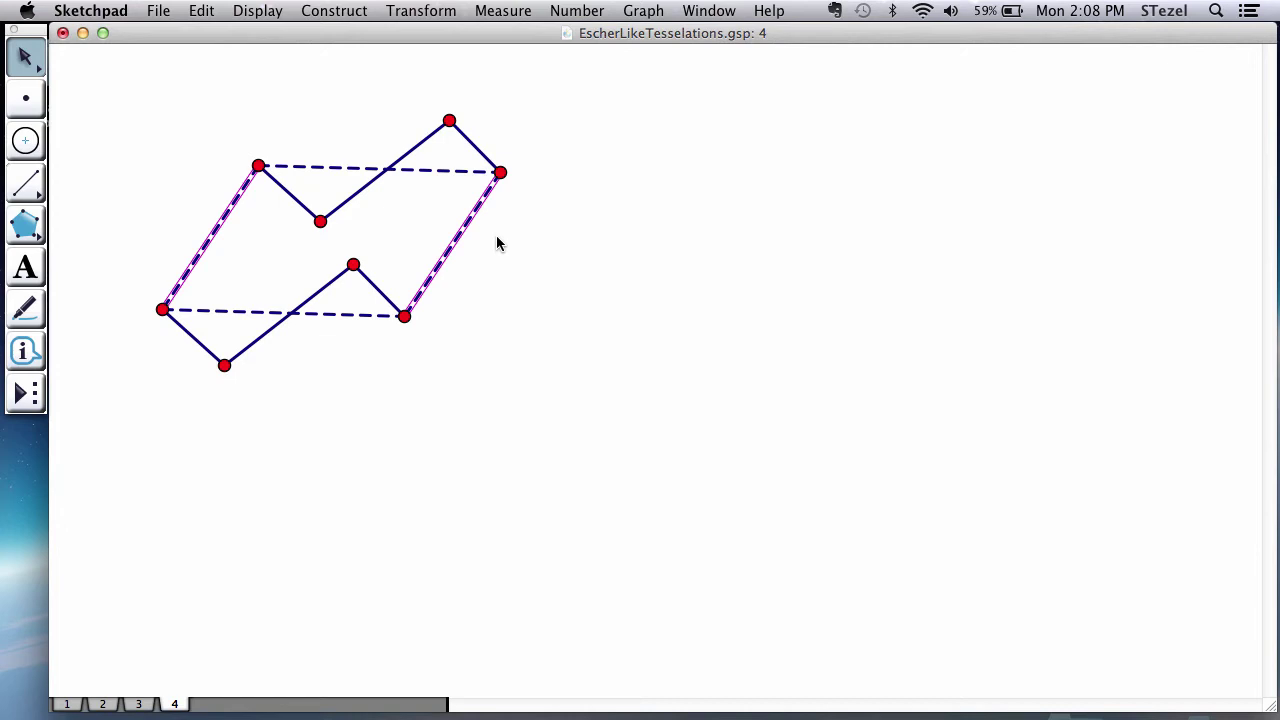
click(514, 286)
Step: Set the four dashed parallelogram sides to the Thin line style
click(345, 314)
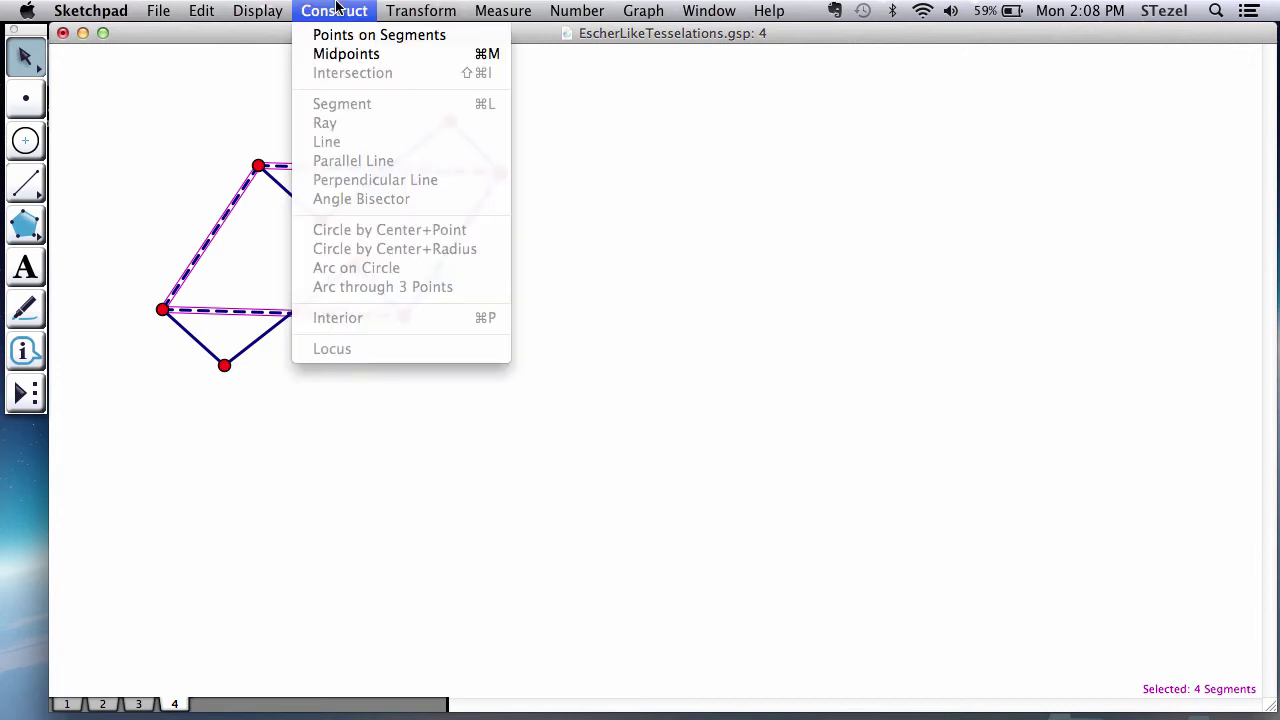
mouse_move(257, 10)
mouse_move(277, 55)
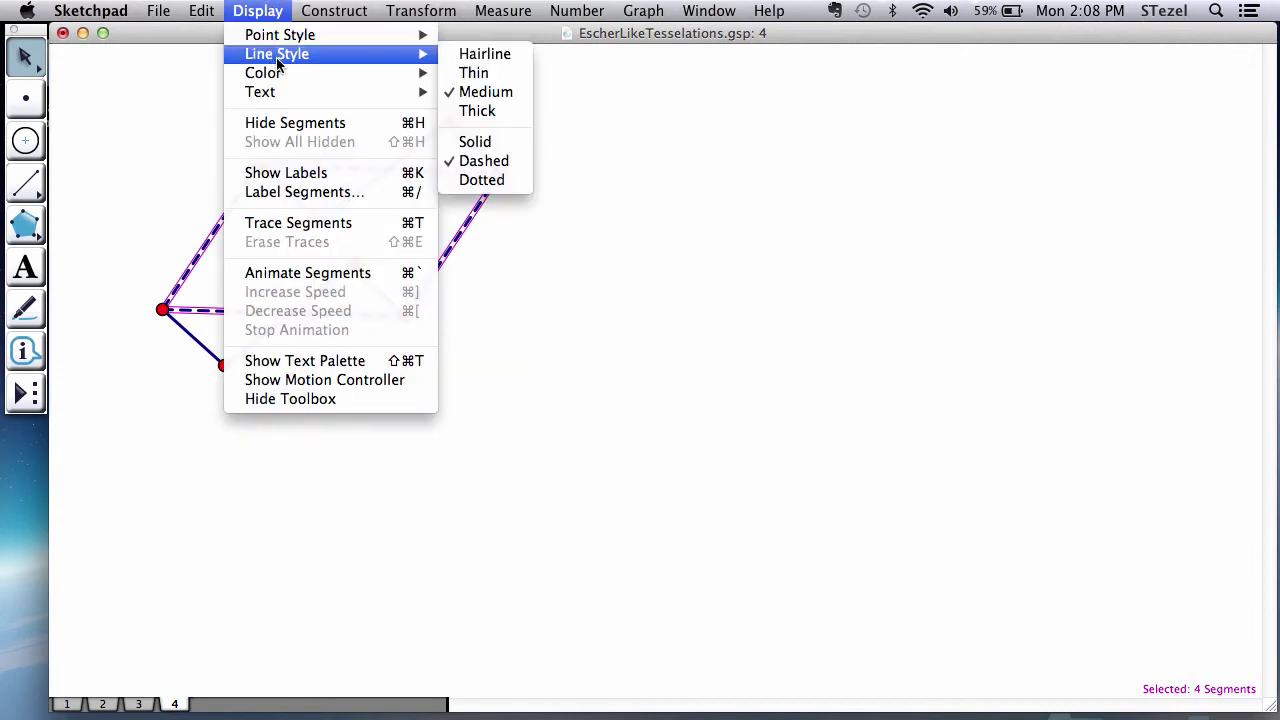
click(473, 73)
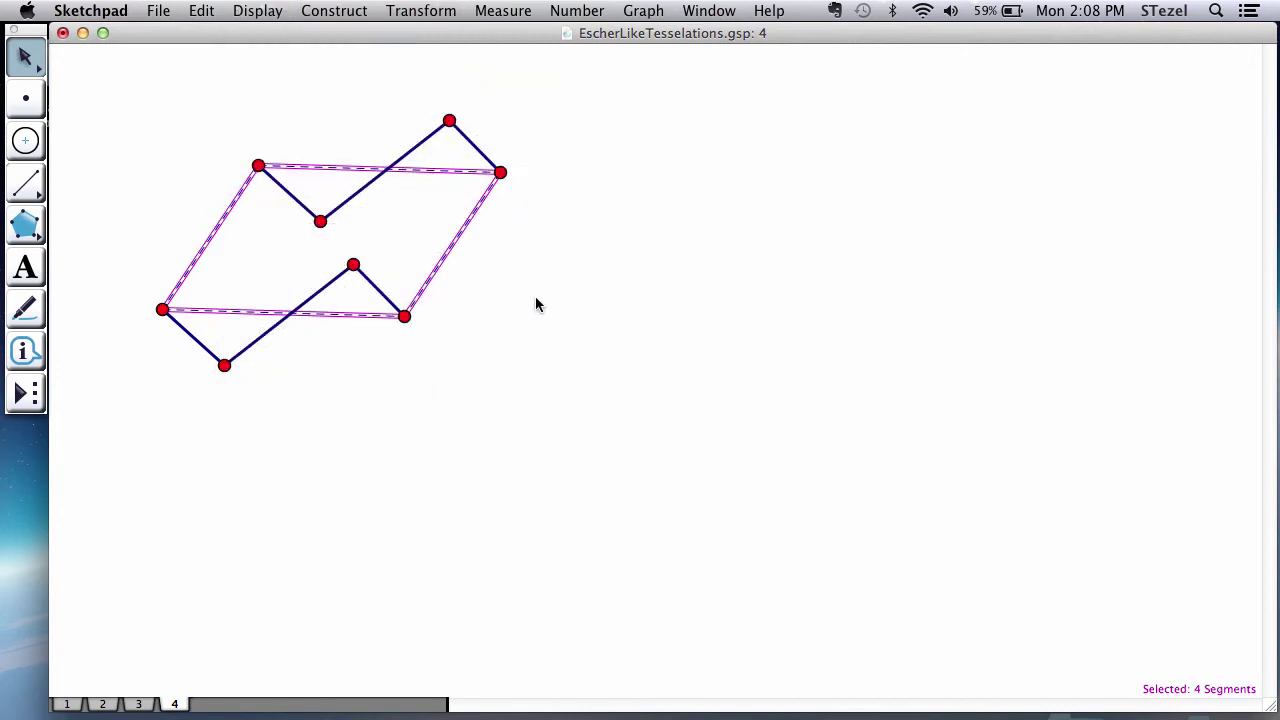
click(535, 296)
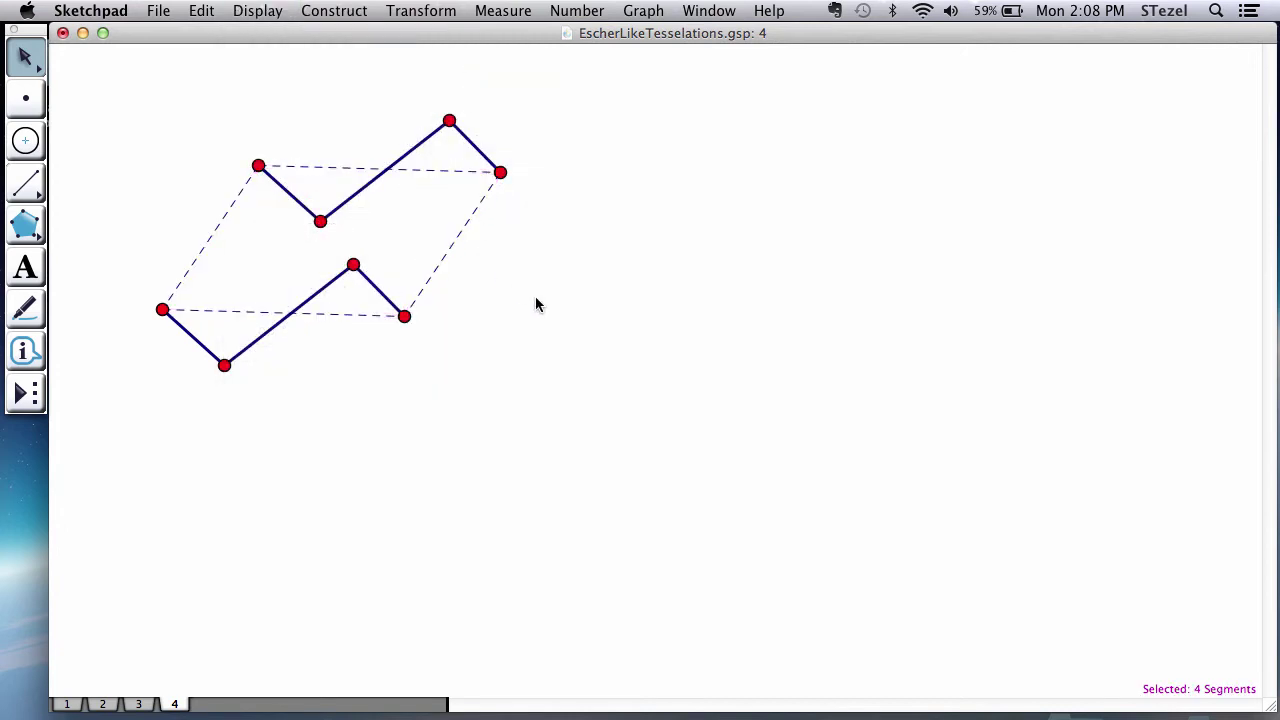
click(28, 196)
Step: Draw a zigzag segment from the parallelogram's lower-left corner with the Segment tool
click(57, 189)
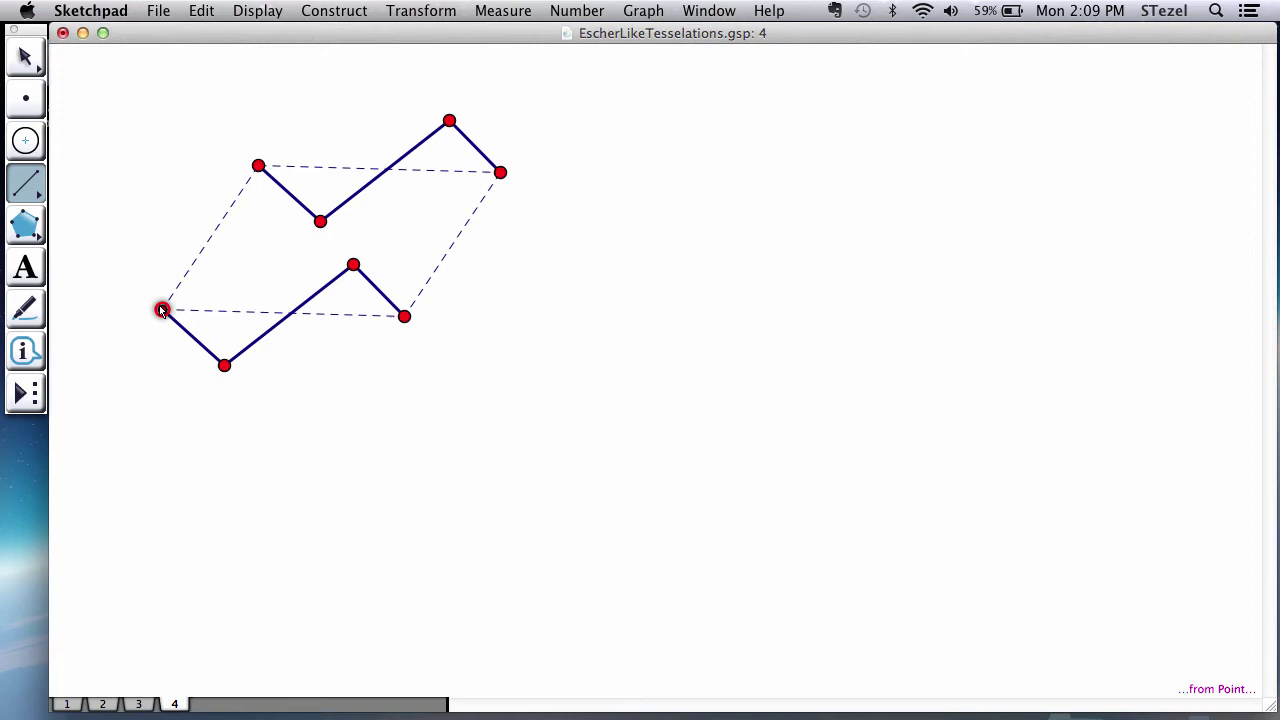
mouse_move(162, 310)
mouse_down()
mouse_move(243, 268)
mouse_move(177, 200)
mouse_move(261, 182)
mouse_move(258, 166)
mouse_up()
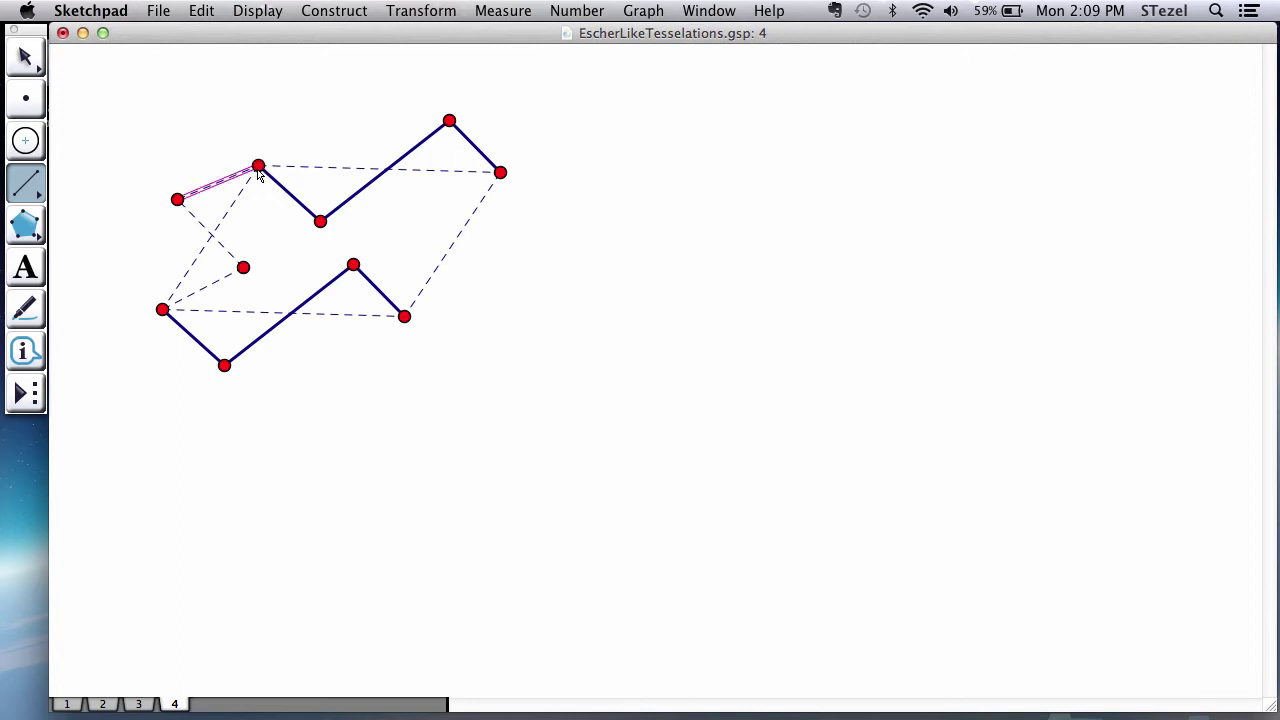
click(28, 60)
click(203, 146)
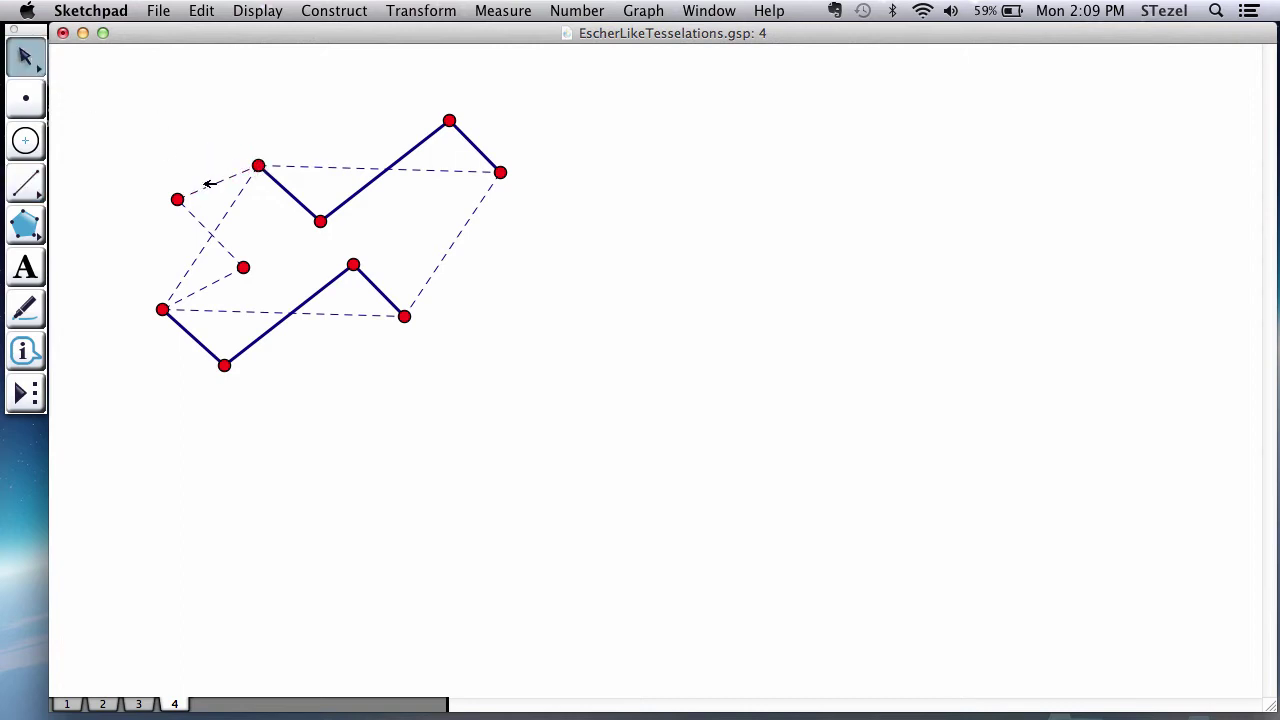
Step: Give the three new zigzag segments a medium, solid line style
click(207, 188)
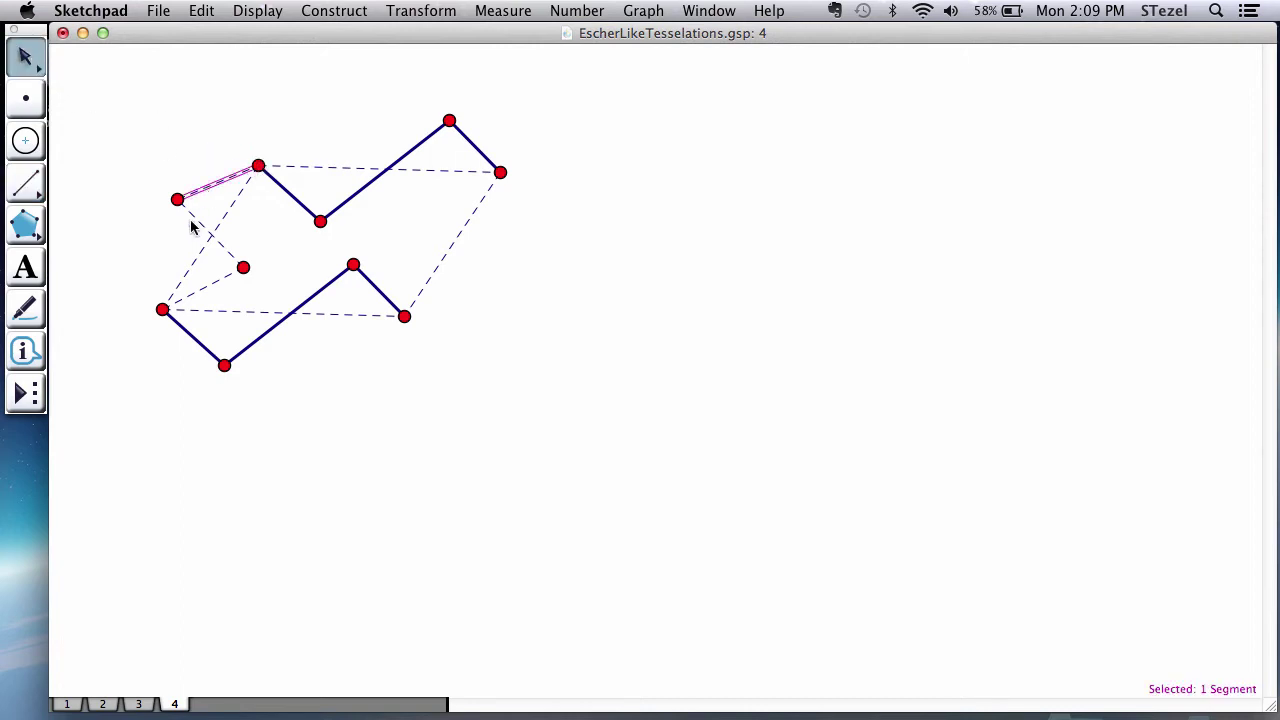
click(198, 223)
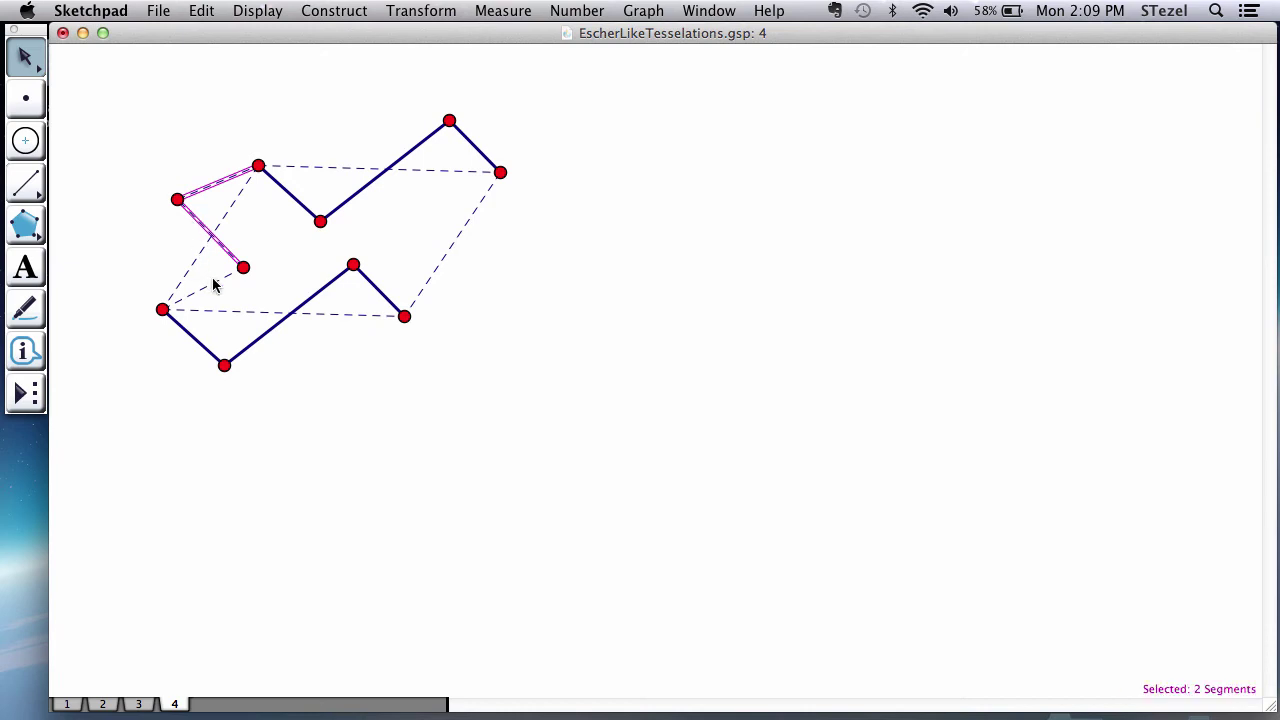
click(223, 280)
click(284, 10)
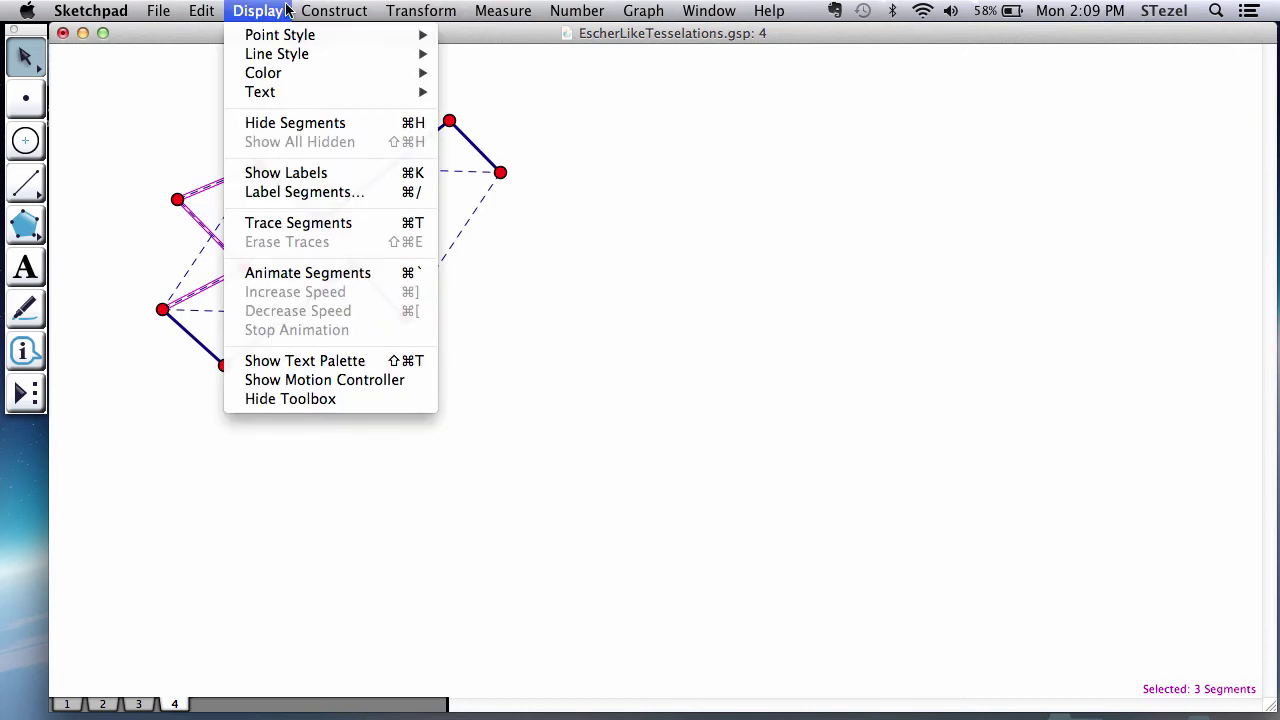
mouse_move(277, 54)
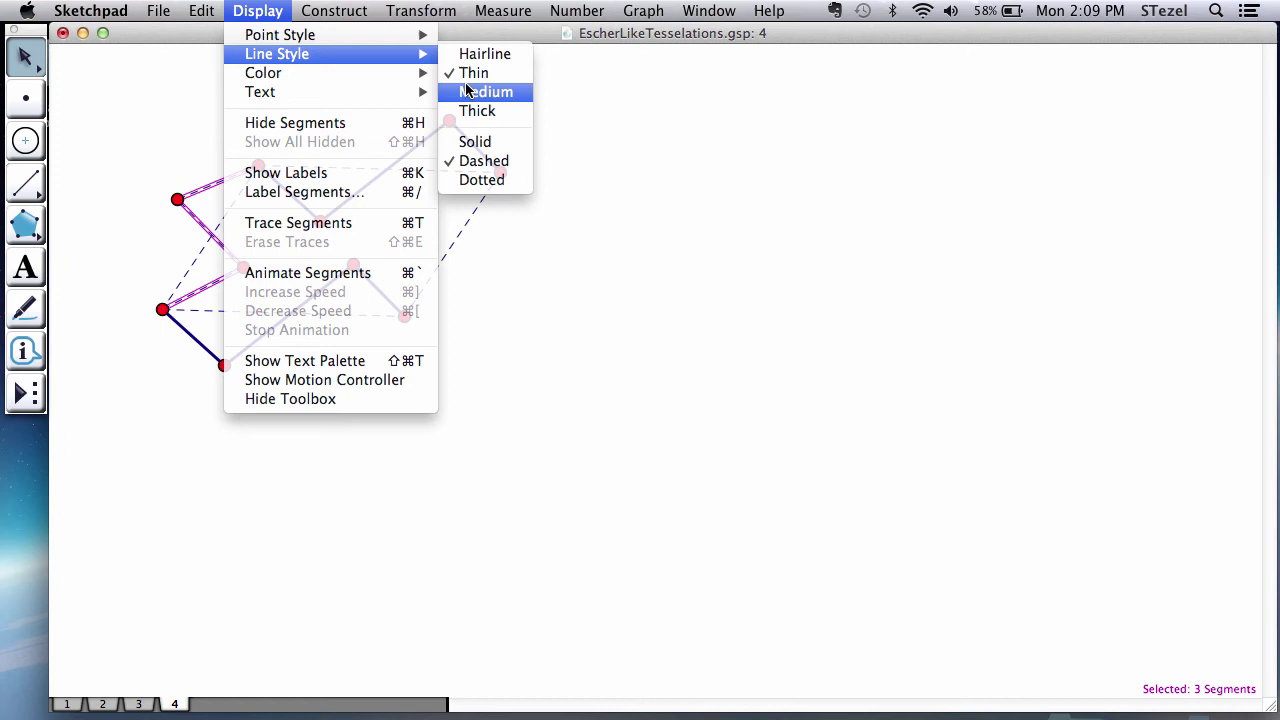
click(466, 91)
click(259, 11)
mouse_move(277, 54)
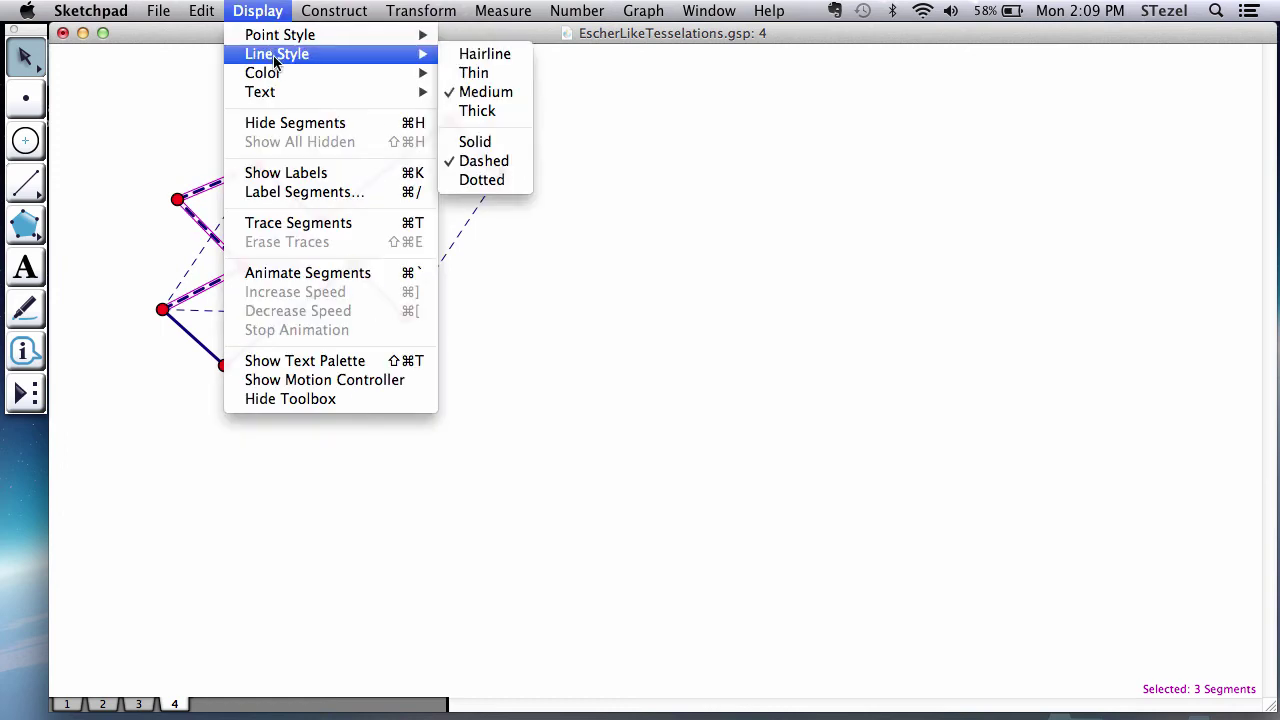
click(477, 145)
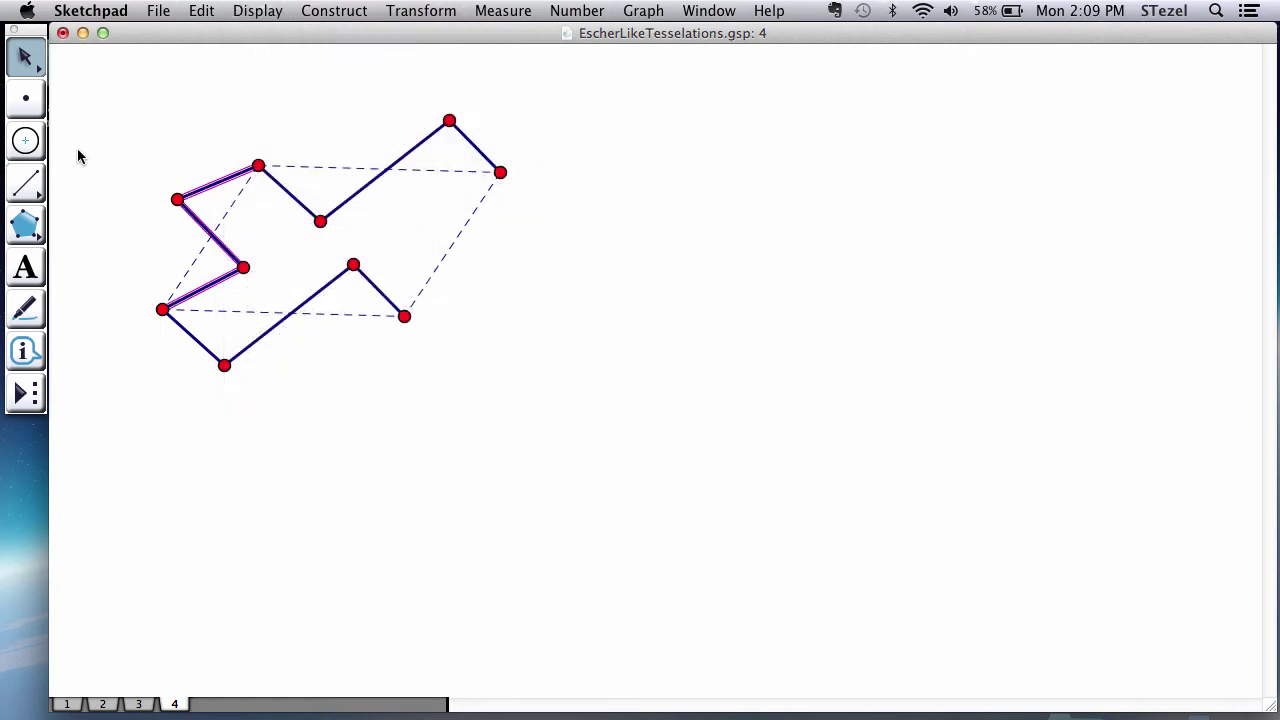
click(100, 132)
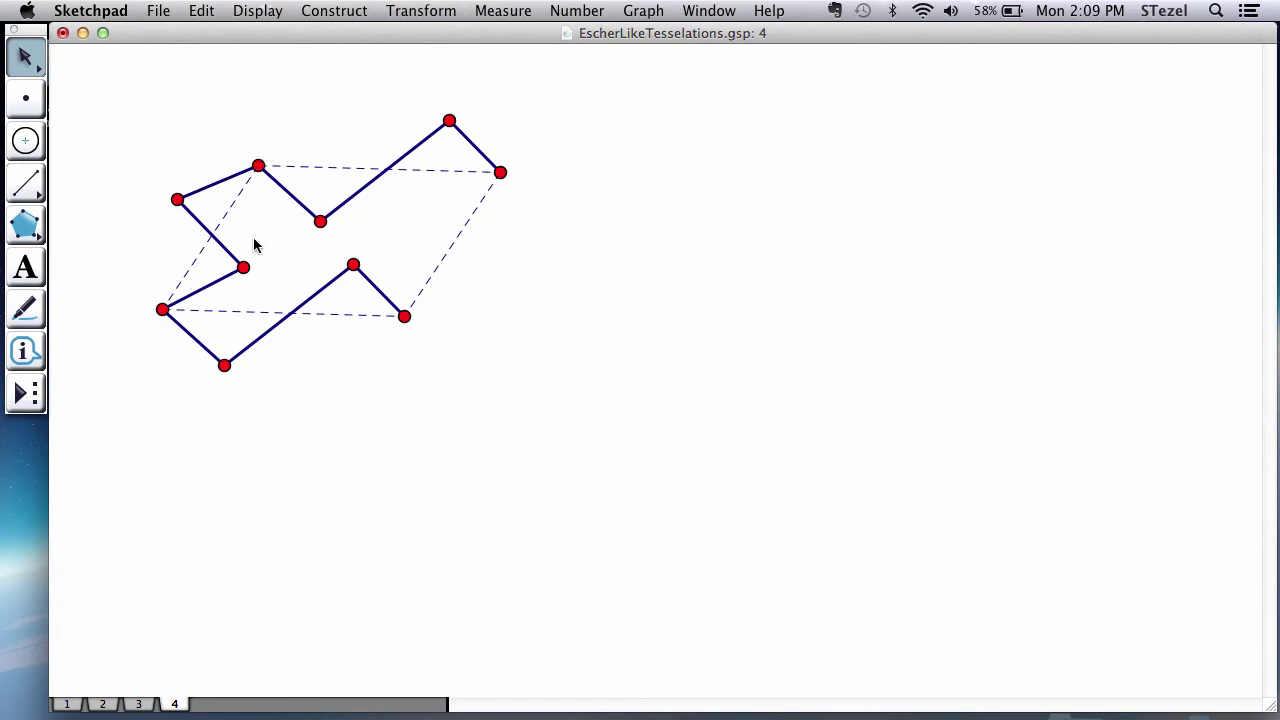
Step: Mark the vector from the parallelogram's upper-left corner to its upper-right corner
click(162, 309)
click(404, 316)
click(507, 235)
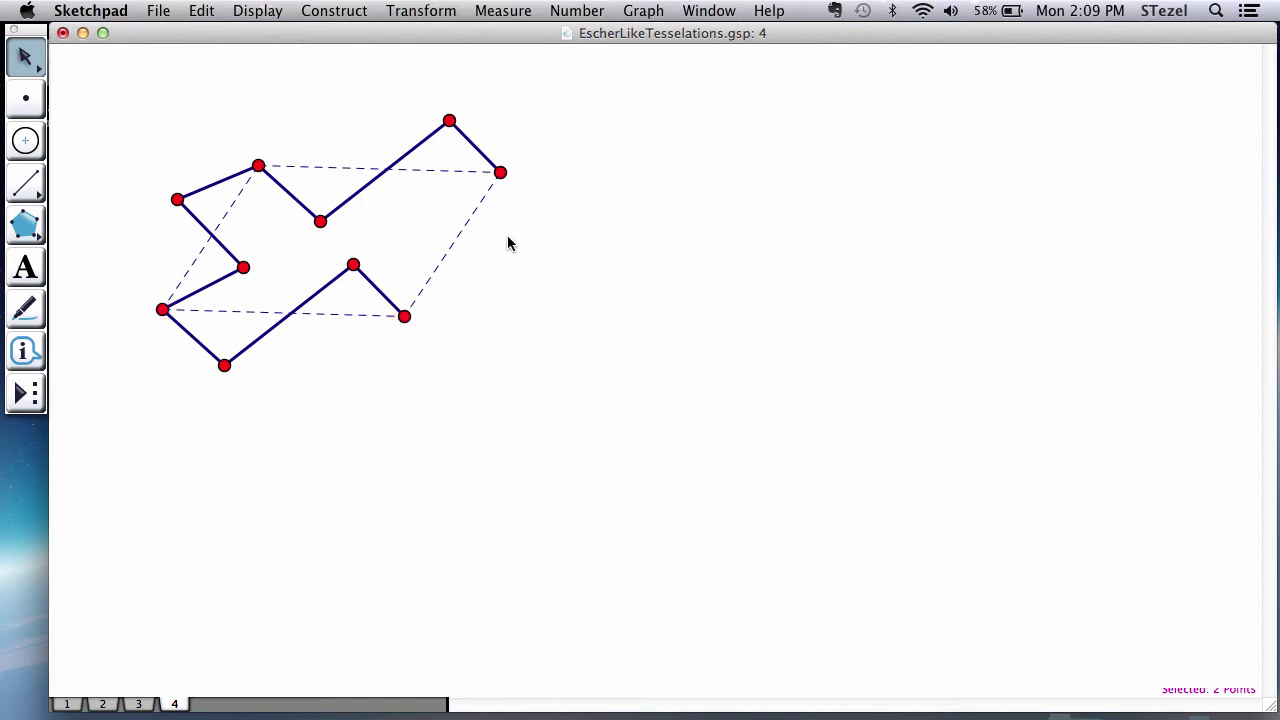
click(259, 165)
click(501, 172)
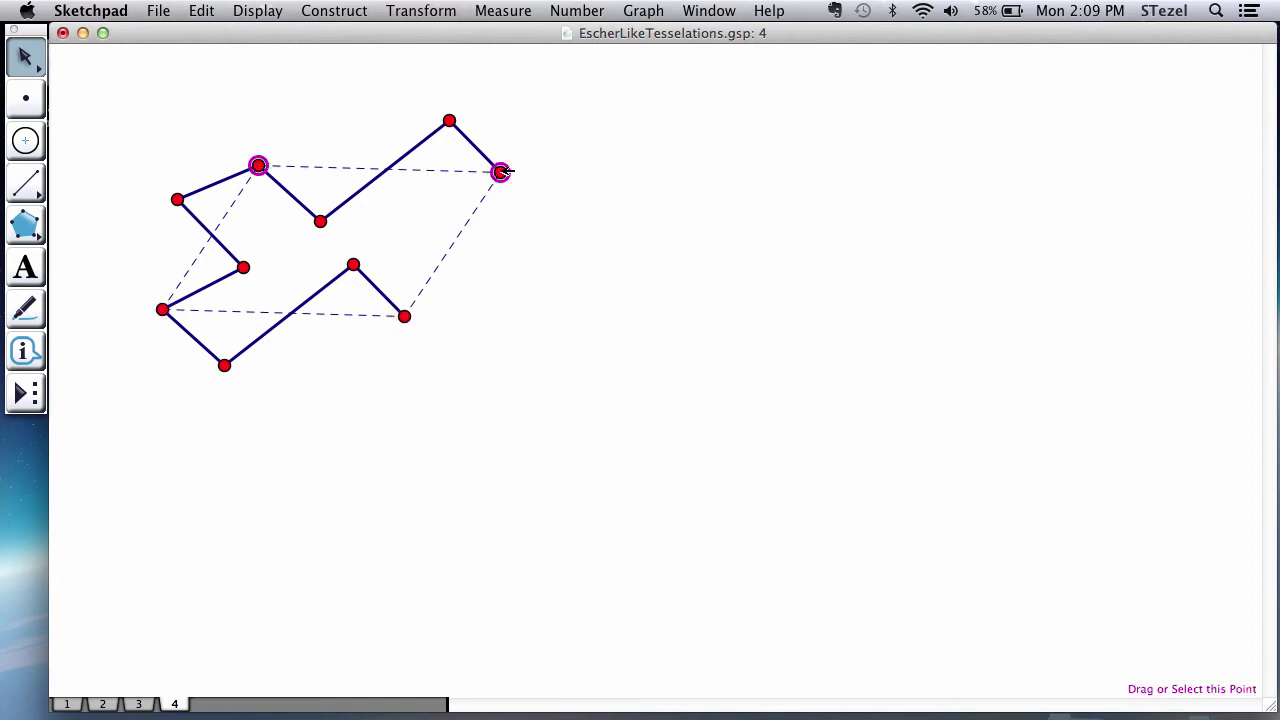
click(433, 8)
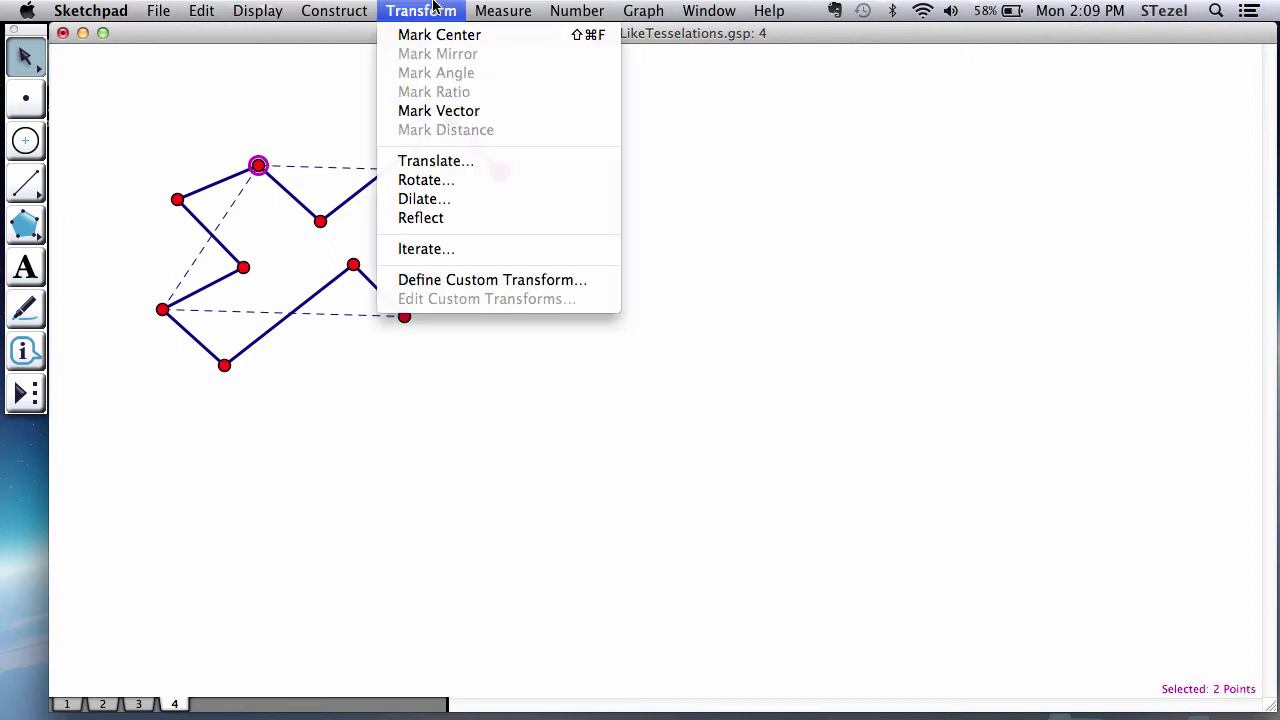
click(423, 111)
click(423, 114)
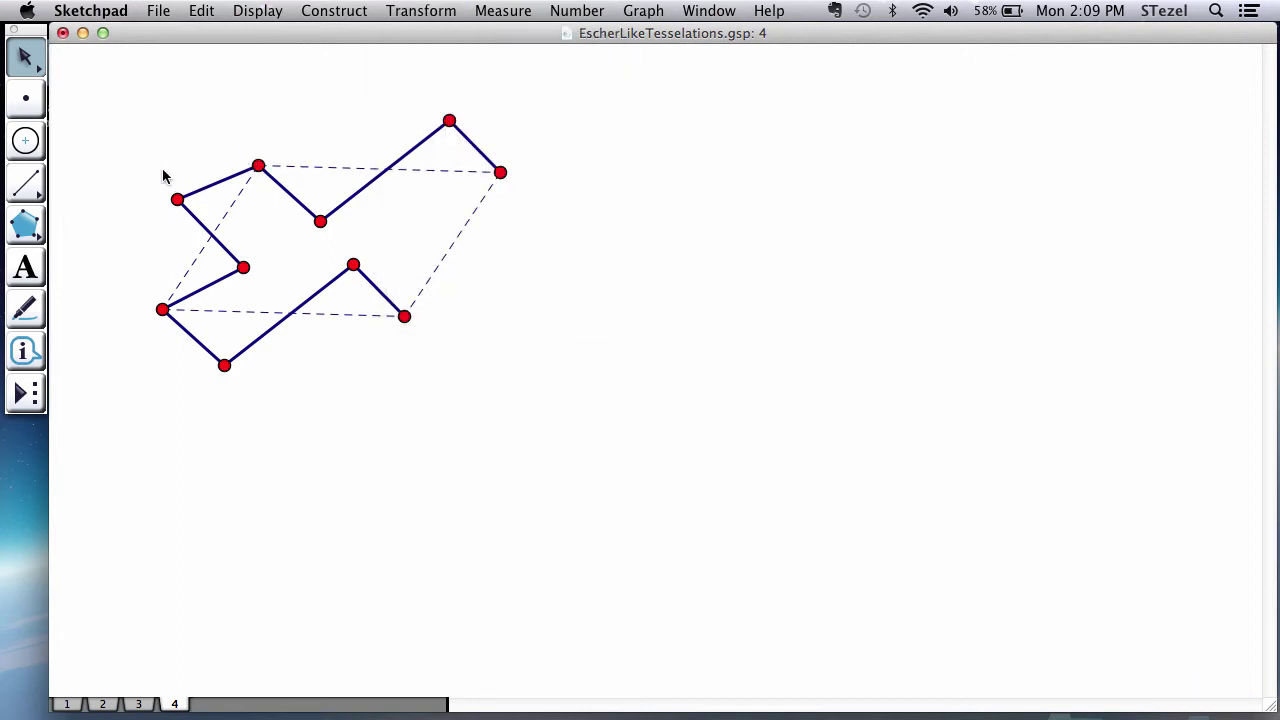
Step: Translate the left zigzag by that vector onto the right side, then nudge a point to test it
drag(163, 172, 193, 214)
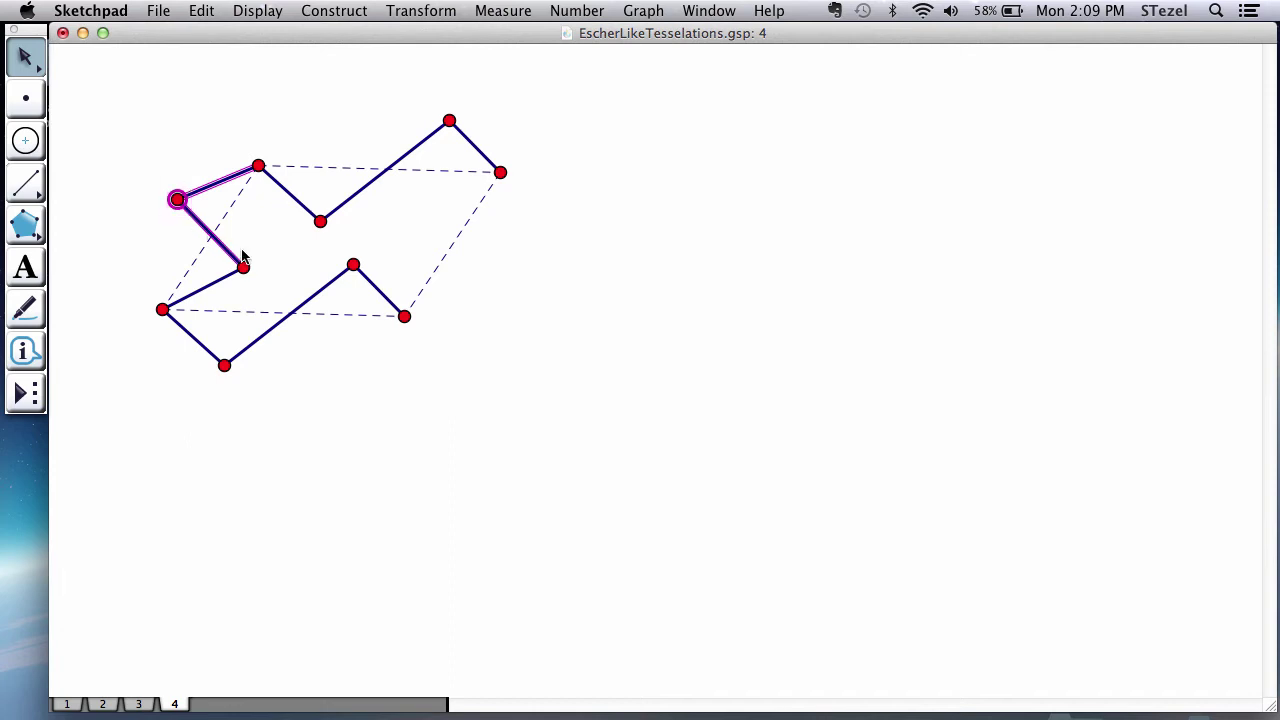
drag(243, 257, 248, 292)
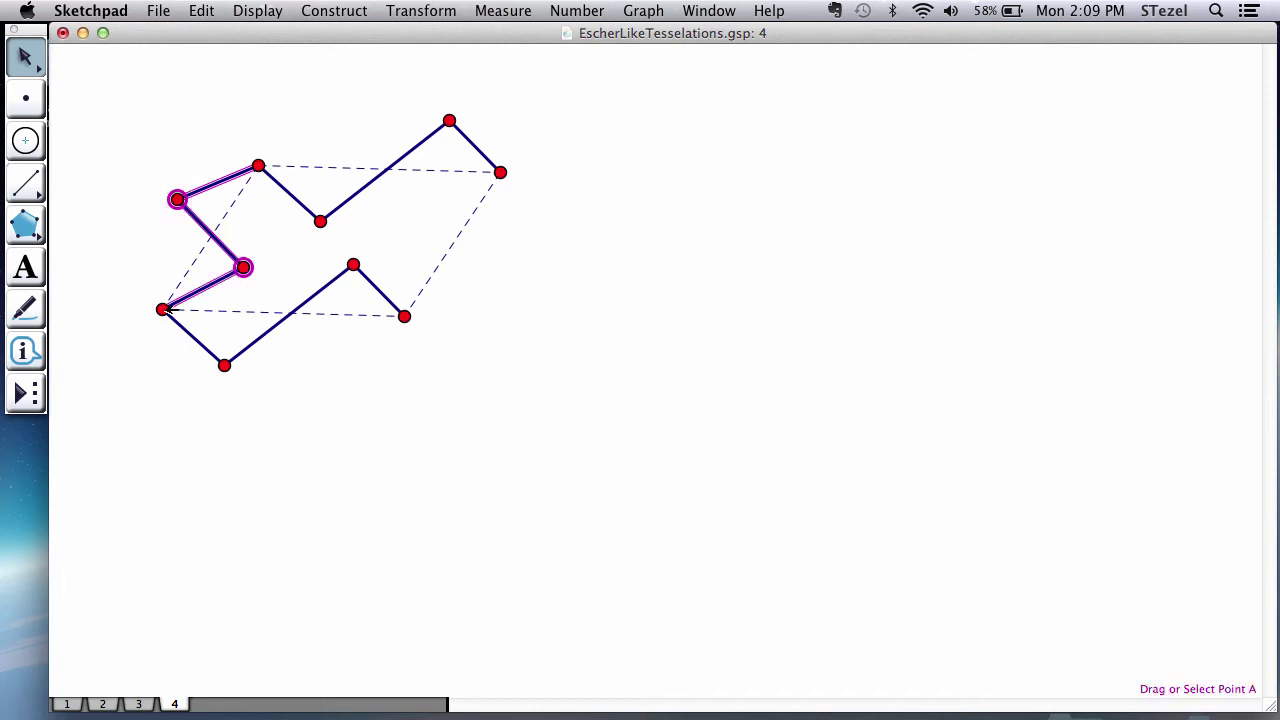
click(315, 8)
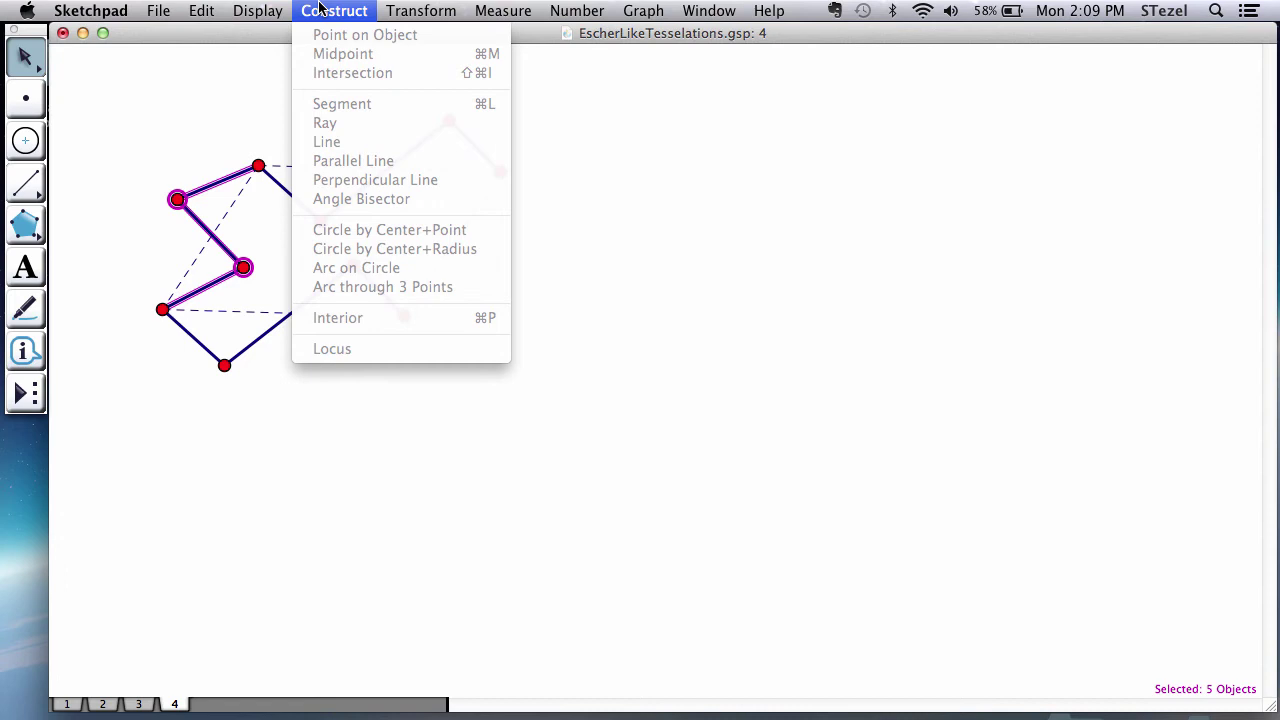
mouse_move(428, 8)
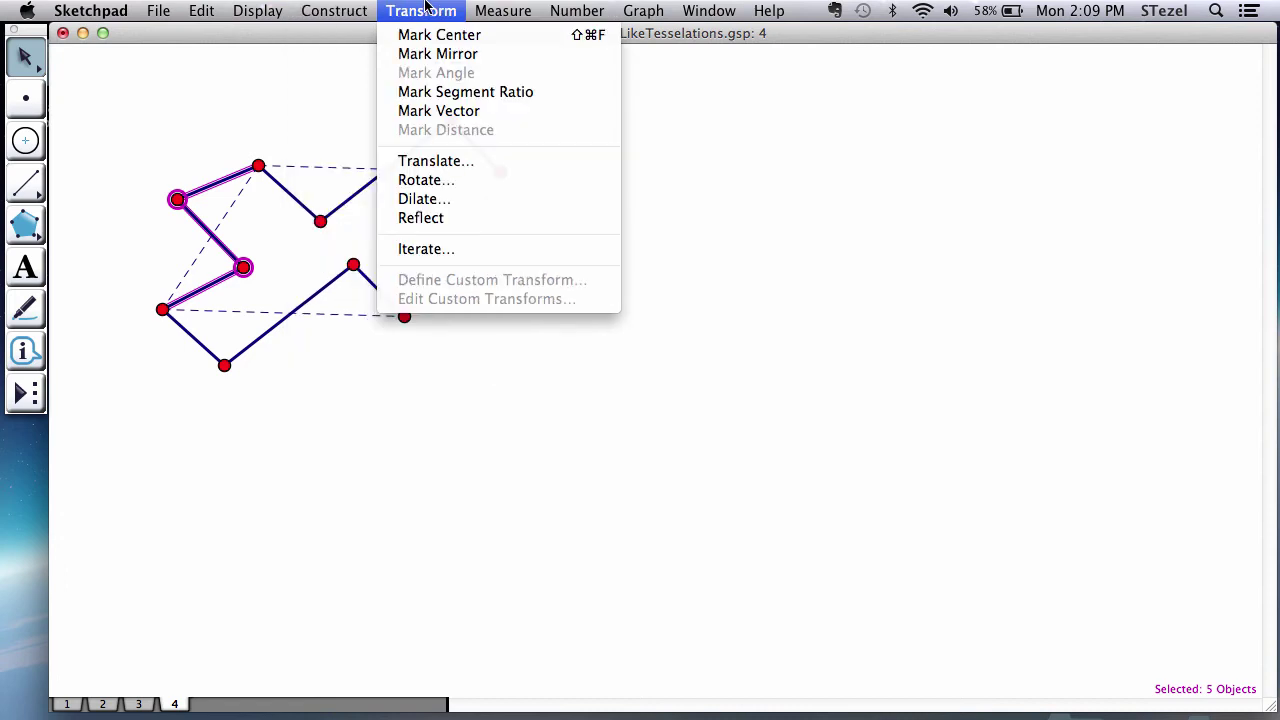
click(452, 162)
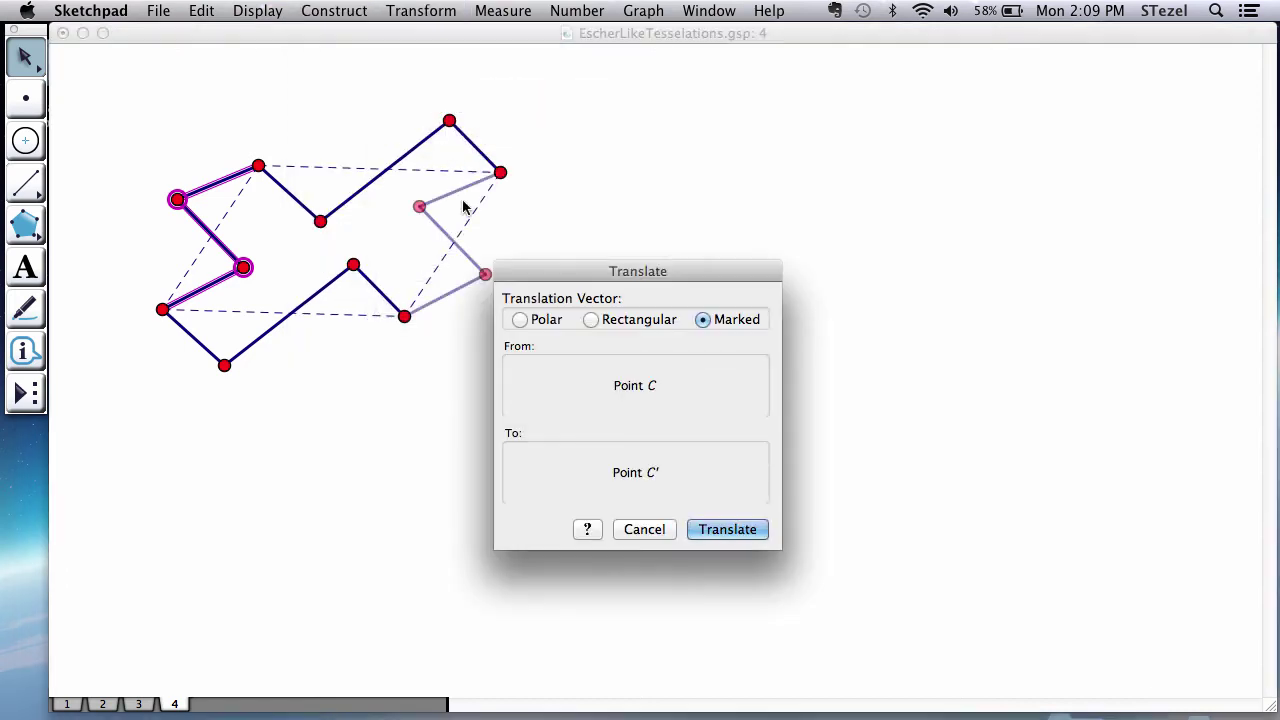
click(753, 531)
click(604, 461)
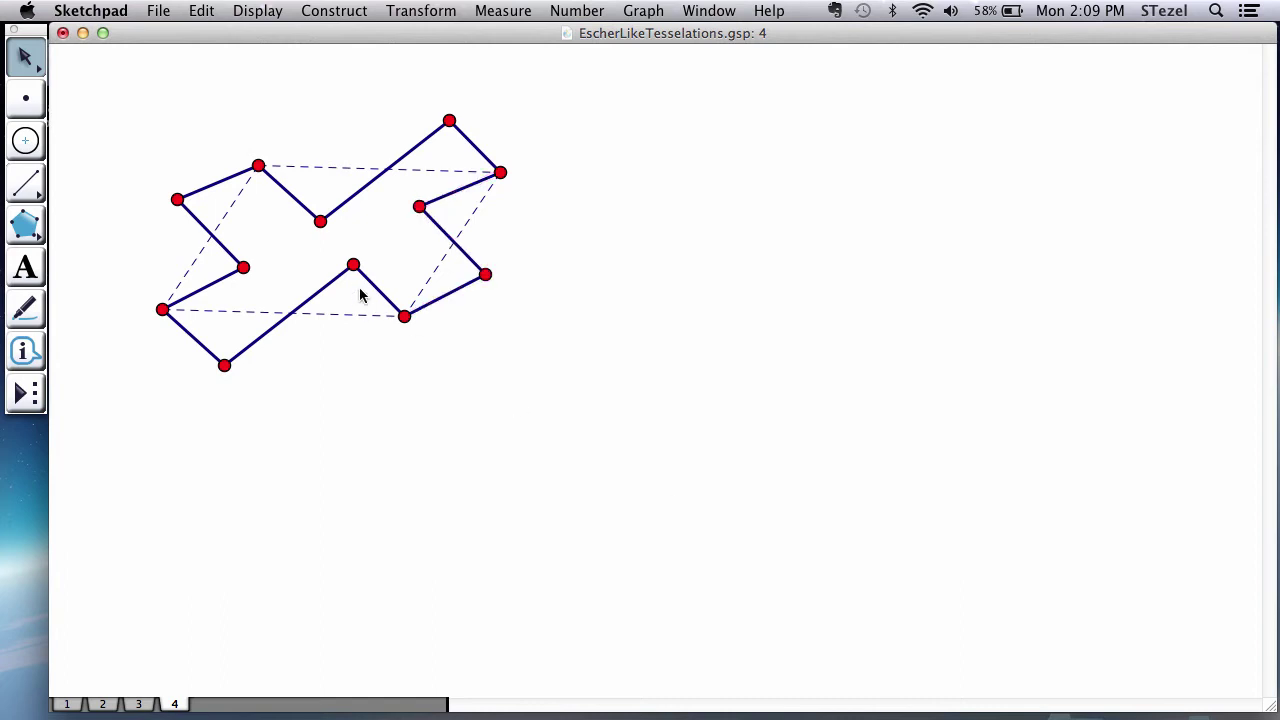
drag(358, 268, 342, 270)
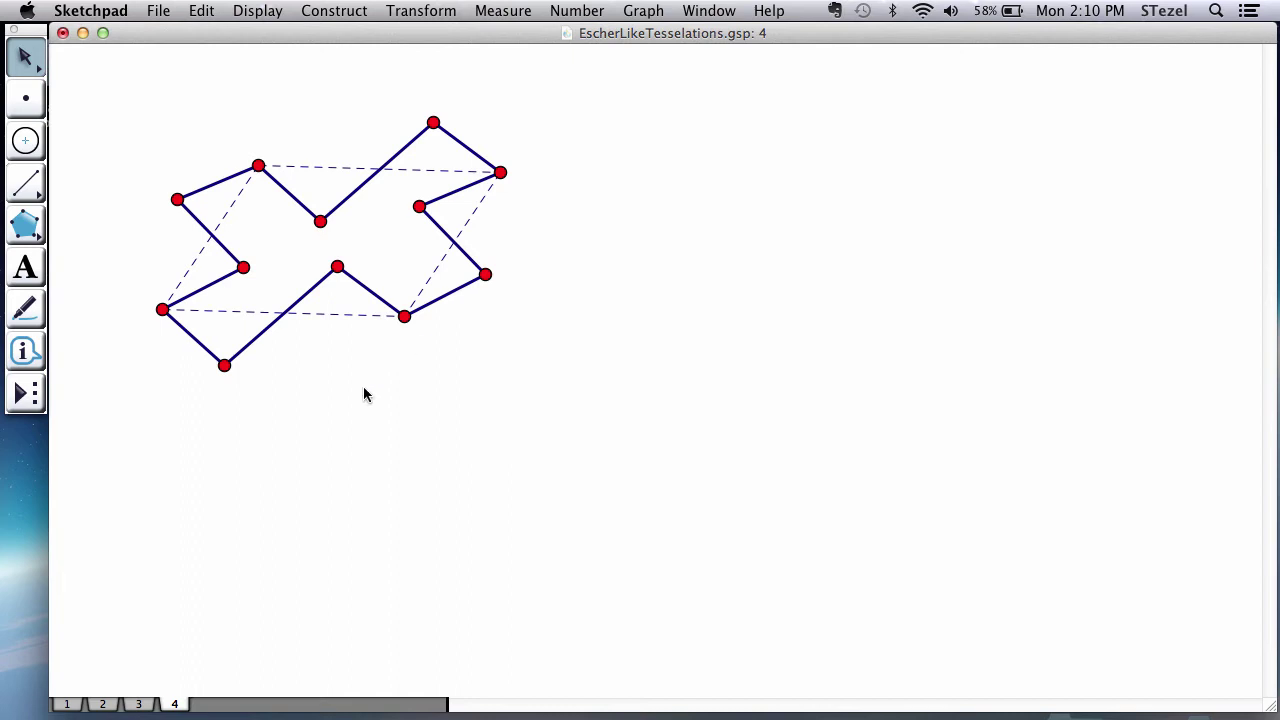
Step: Build a filled polygon through every zigzag outline vertex, closing on the left vertex
click(22, 225)
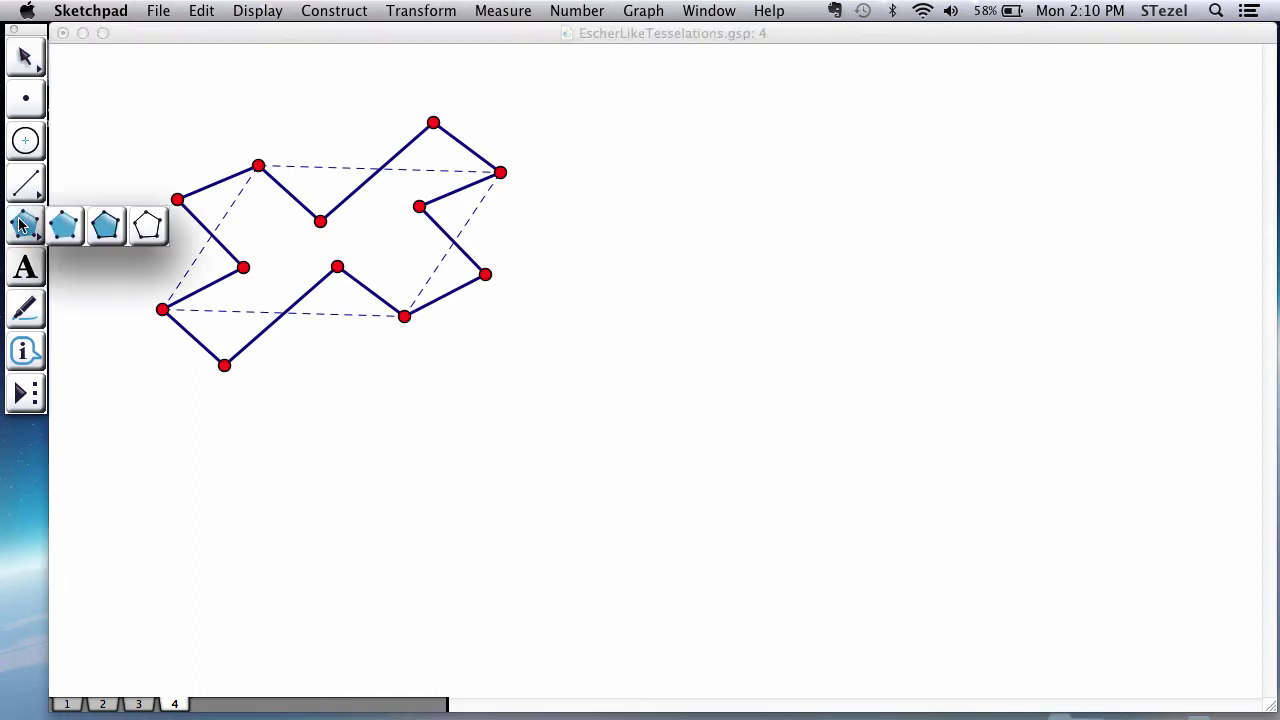
drag(22, 225, 63, 225)
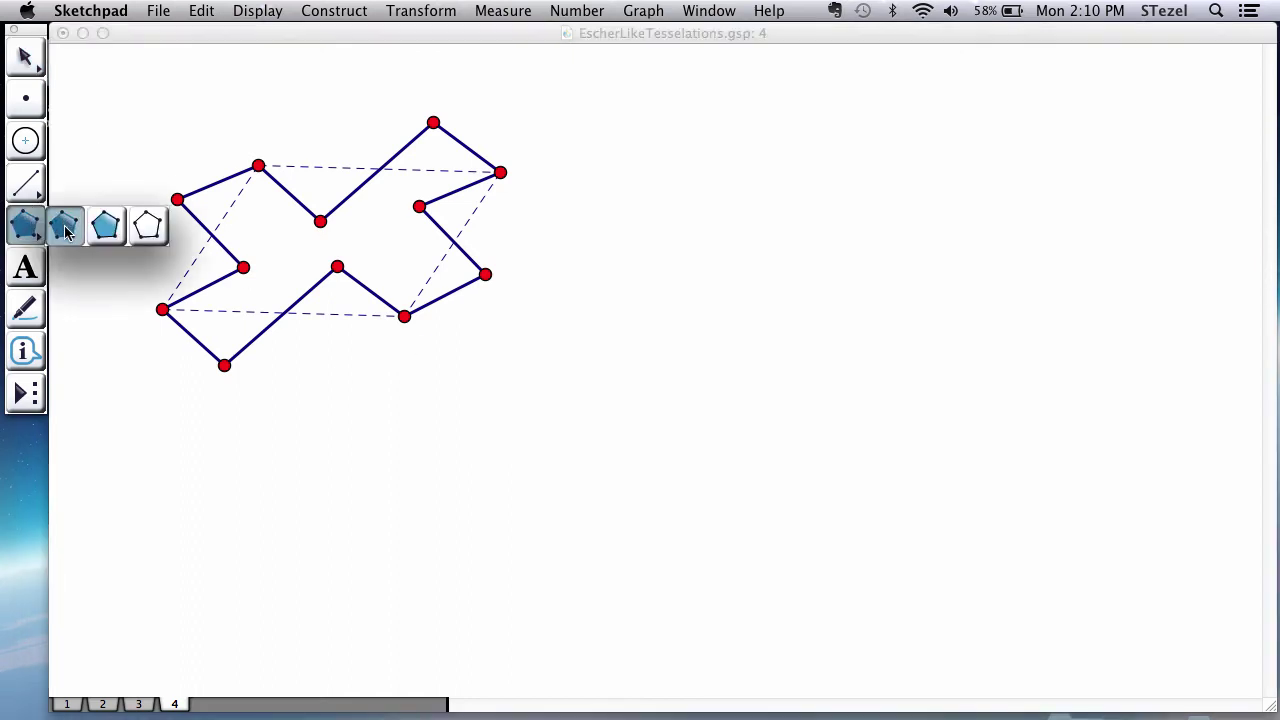
click(177, 200)
click(243, 267)
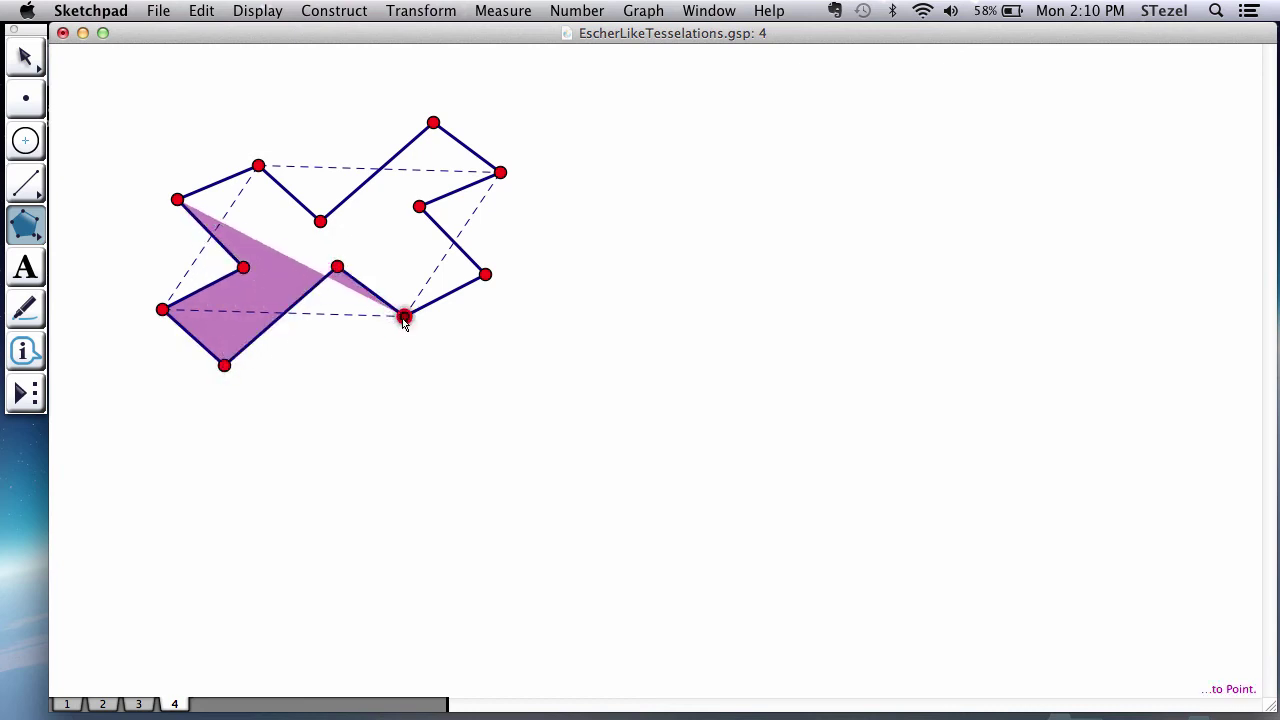
click(404, 316)
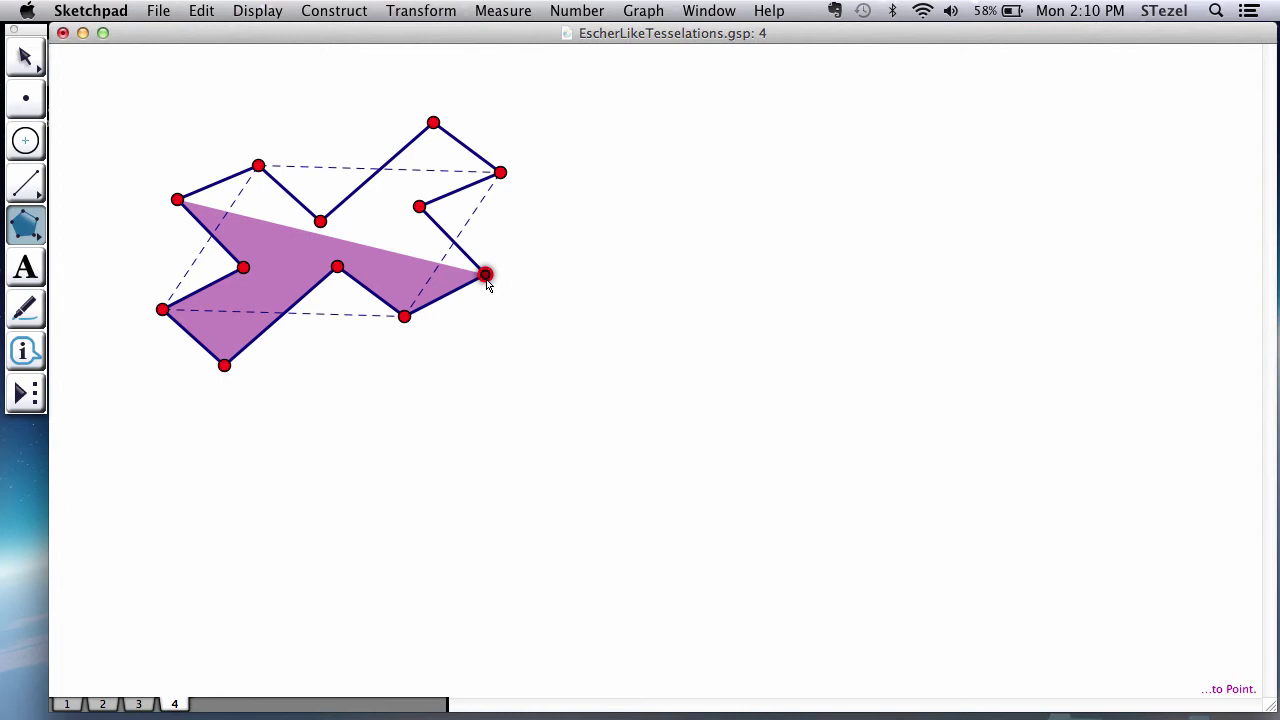
click(485, 274)
click(419, 207)
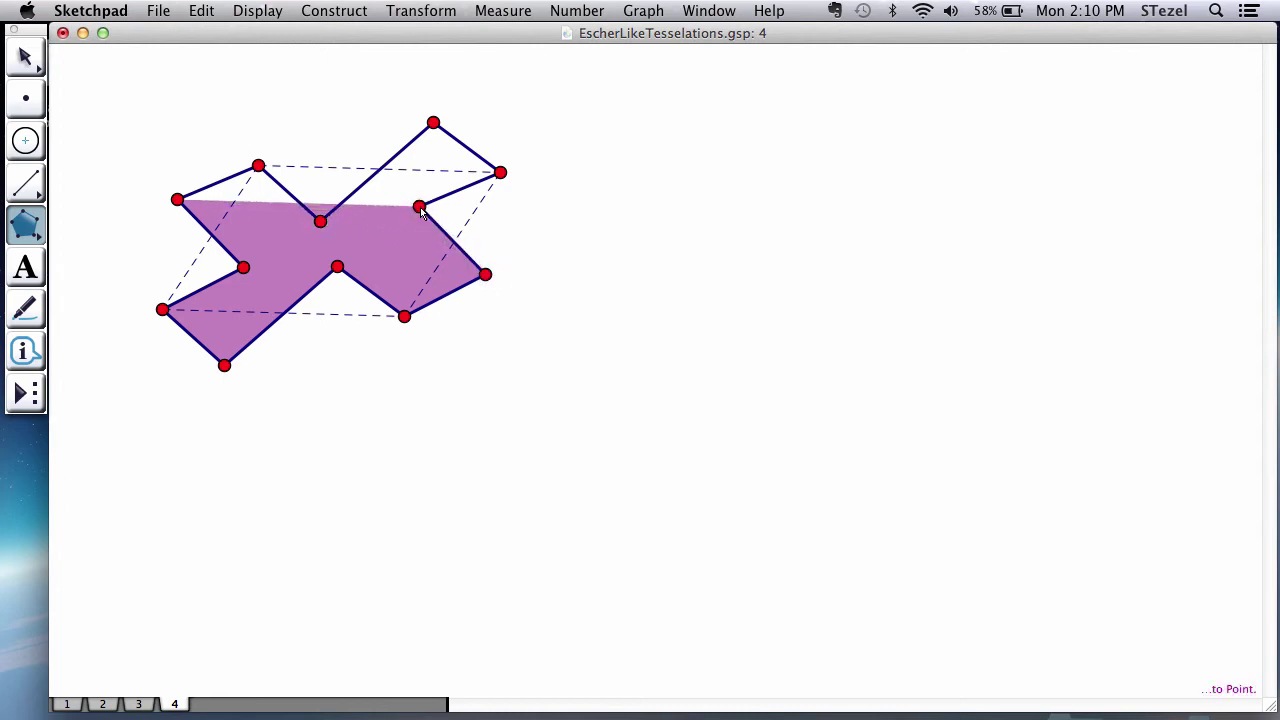
click(500, 172)
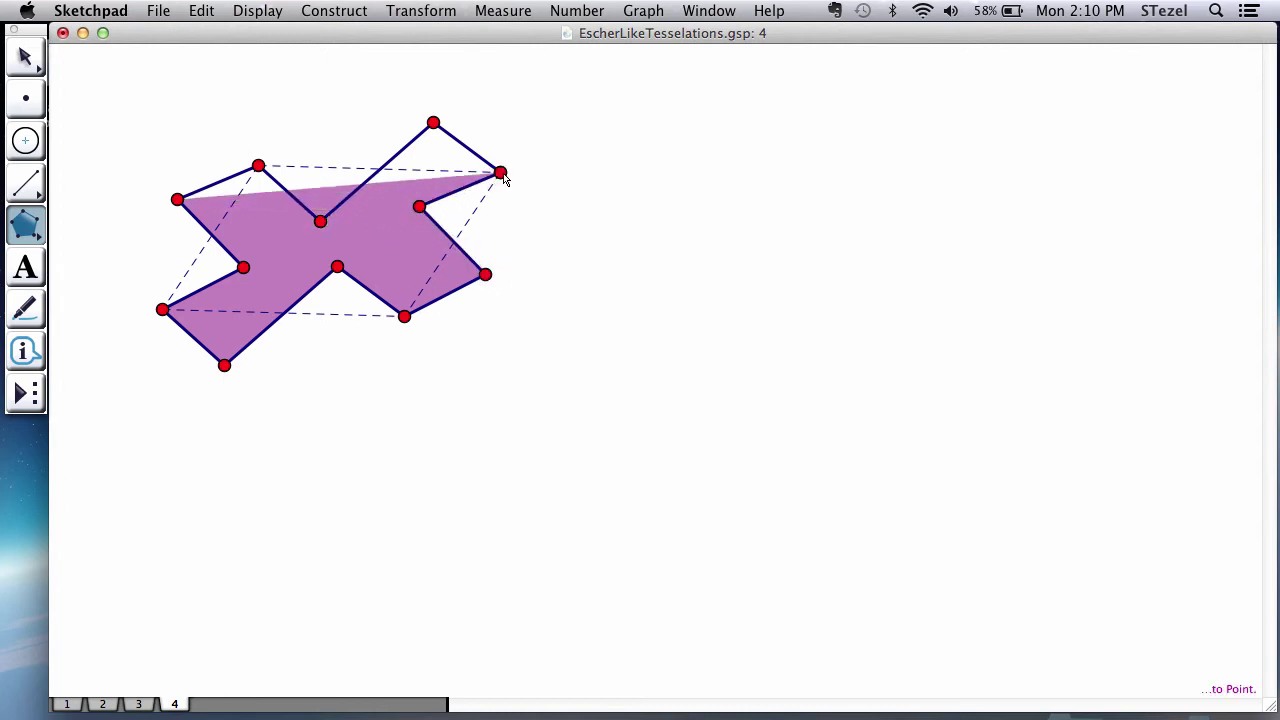
click(433, 123)
click(320, 221)
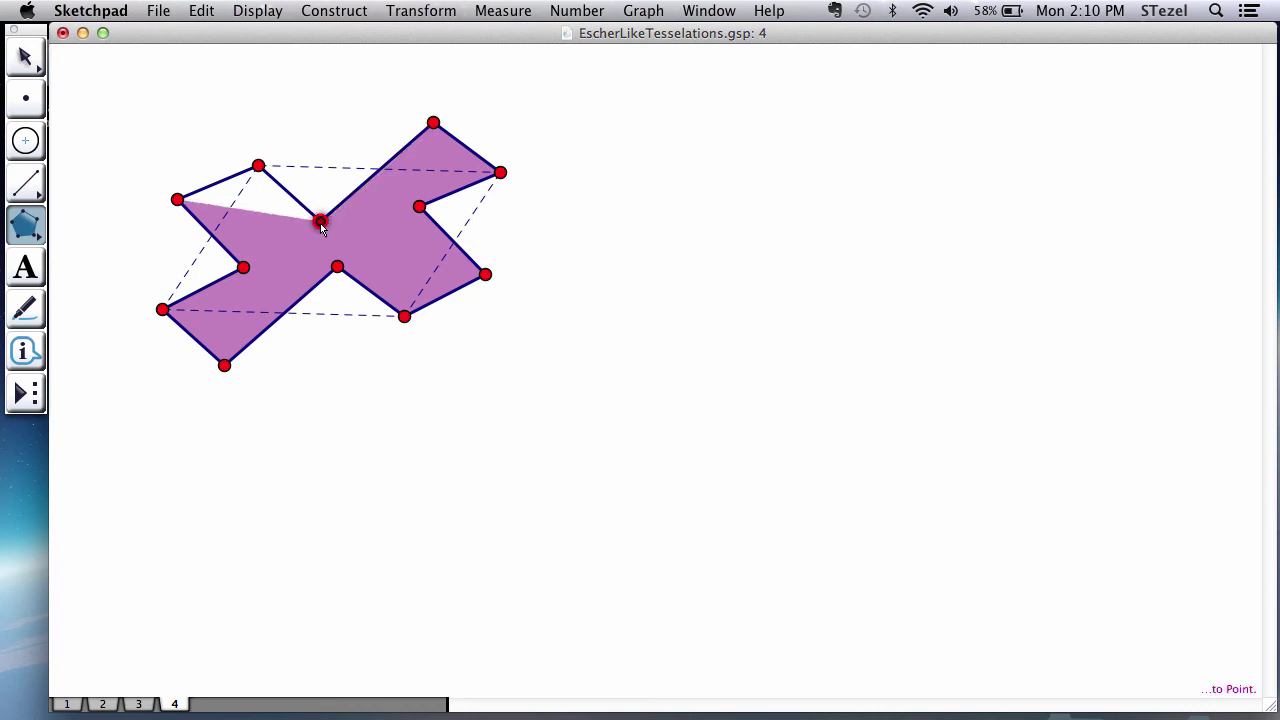
click(258, 165)
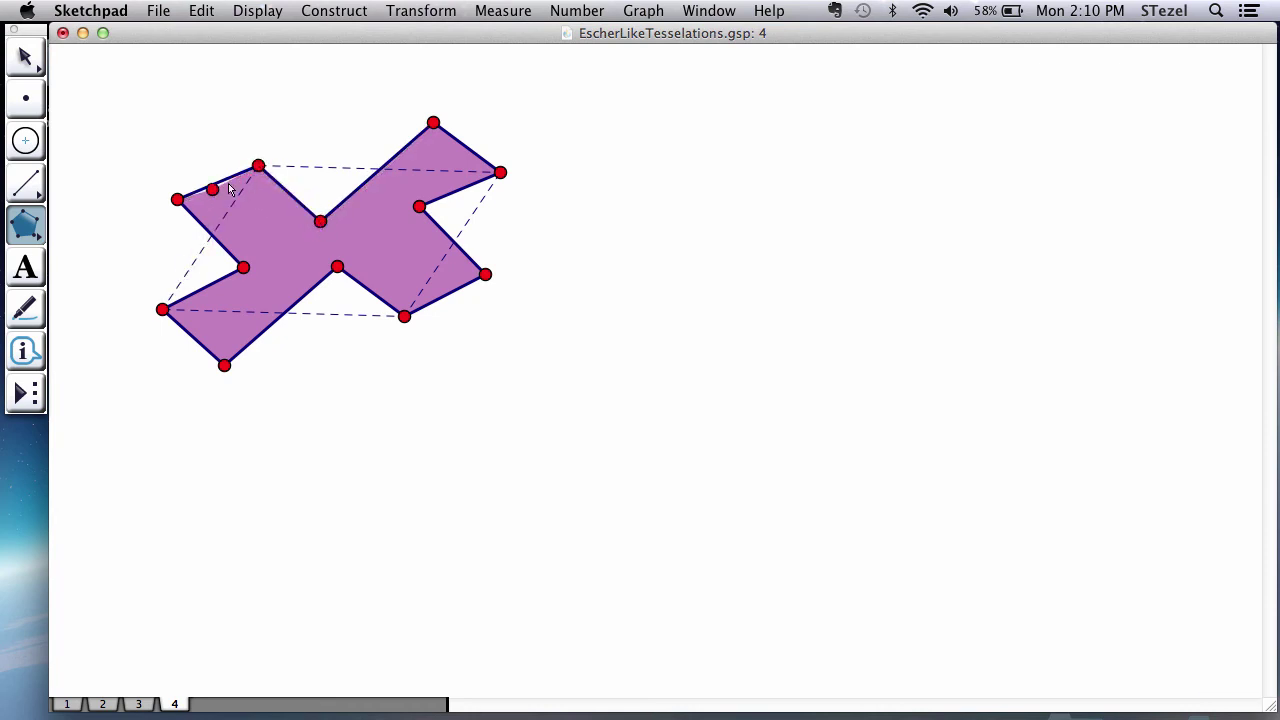
click(177, 200)
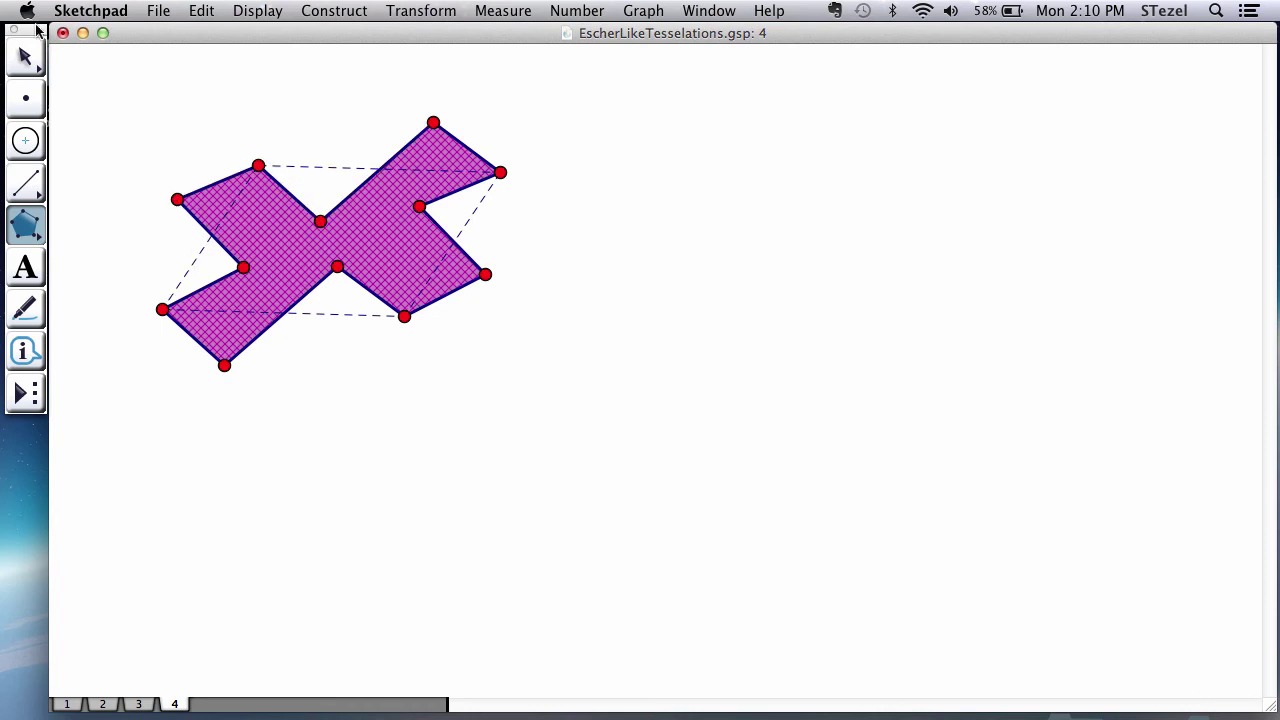
Step: Drag a middle zigzag vertex slightly to reshape the filled tile
click(25, 57)
click(117, 93)
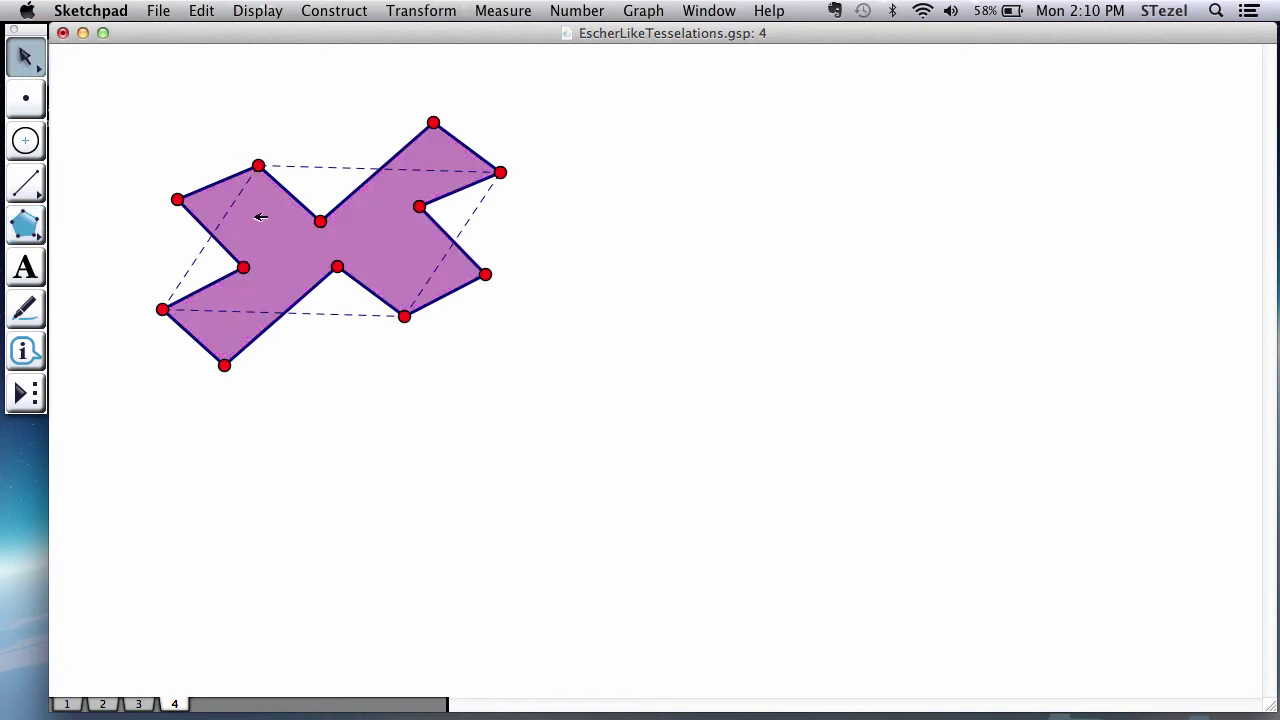
mouse_move(333, 268)
mouse_down()
mouse_move(330, 290)
mouse_move(266, 268)
mouse_move(274, 236)
mouse_move(345, 249)
mouse_move(274, 264)
mouse_move(266, 240)
mouse_move(348, 259)
mouse_move(333, 273)
mouse_up()
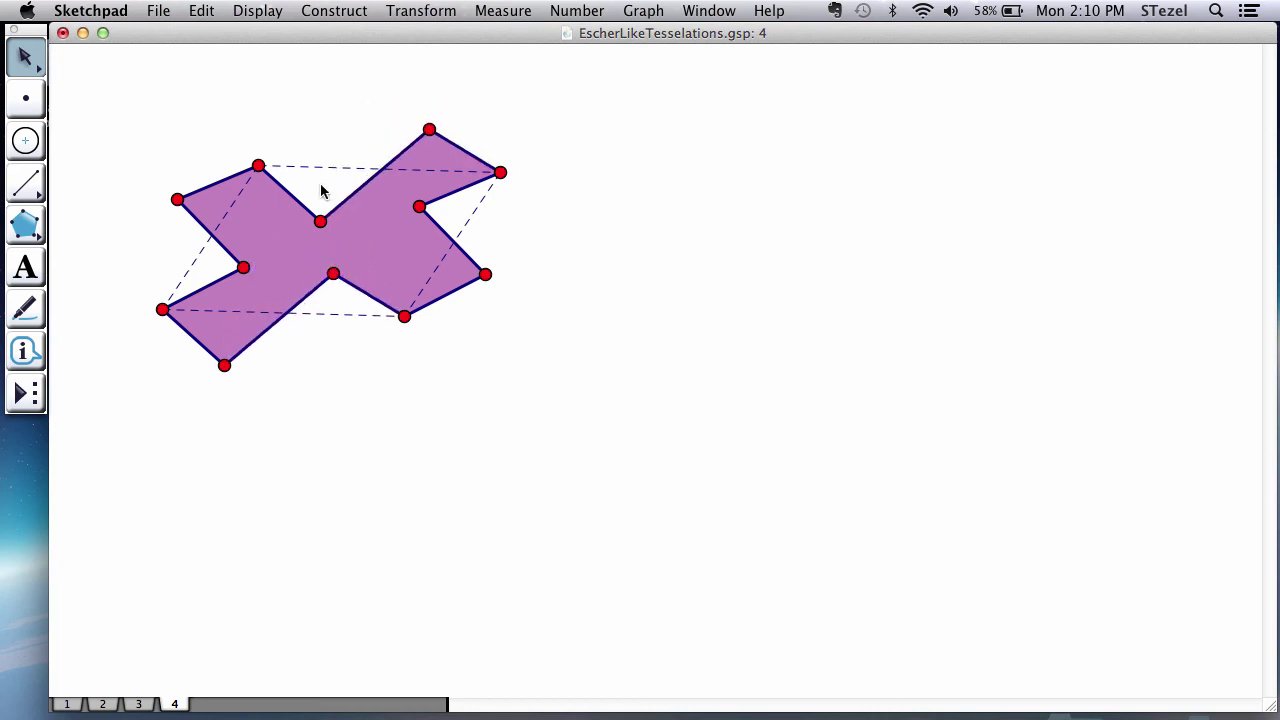
Step: Set the tile polygon's opacity to 100% in its Properties
click(390, 234)
click(258, 10)
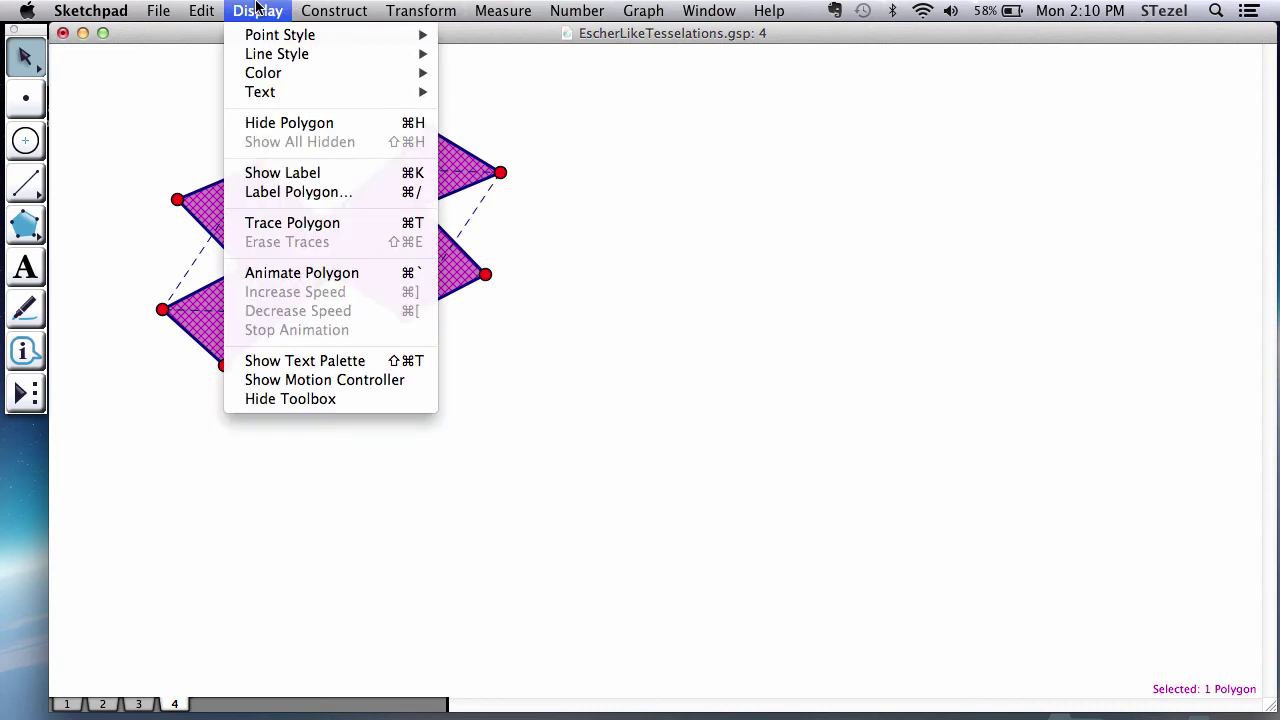
mouse_move(226, 8)
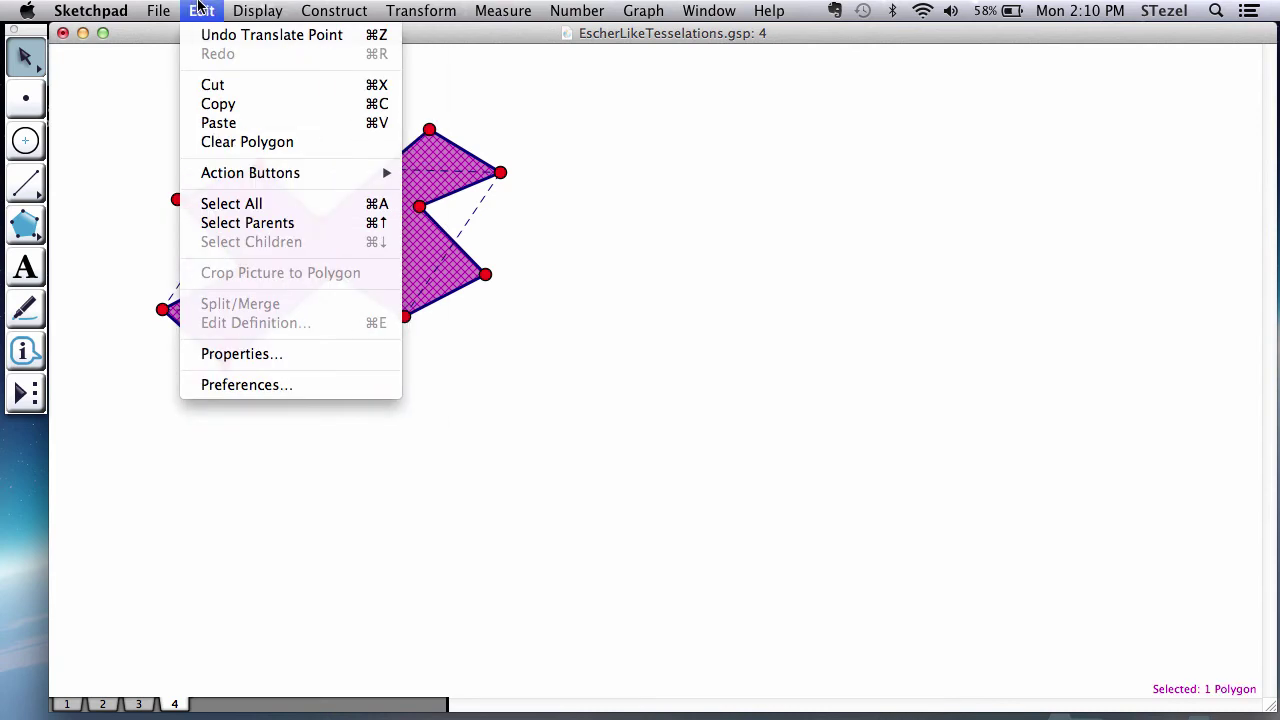
click(250, 354)
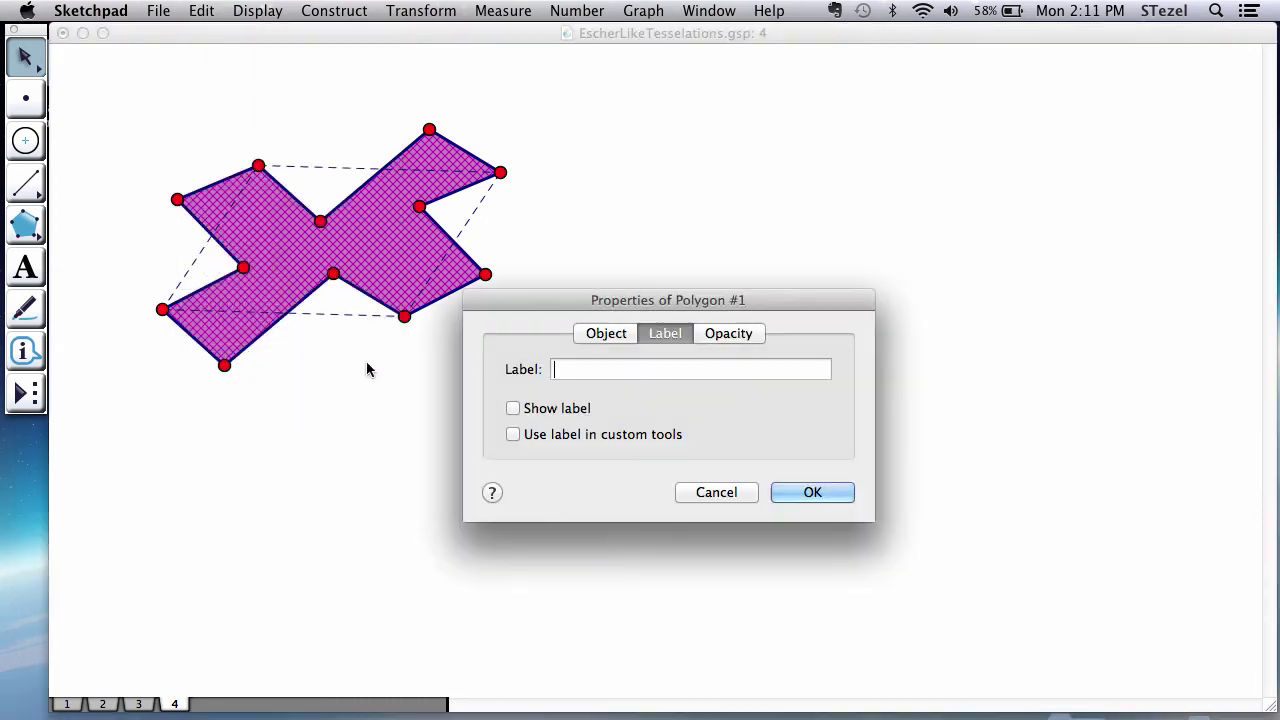
click(740, 335)
drag(741, 401, 800, 402)
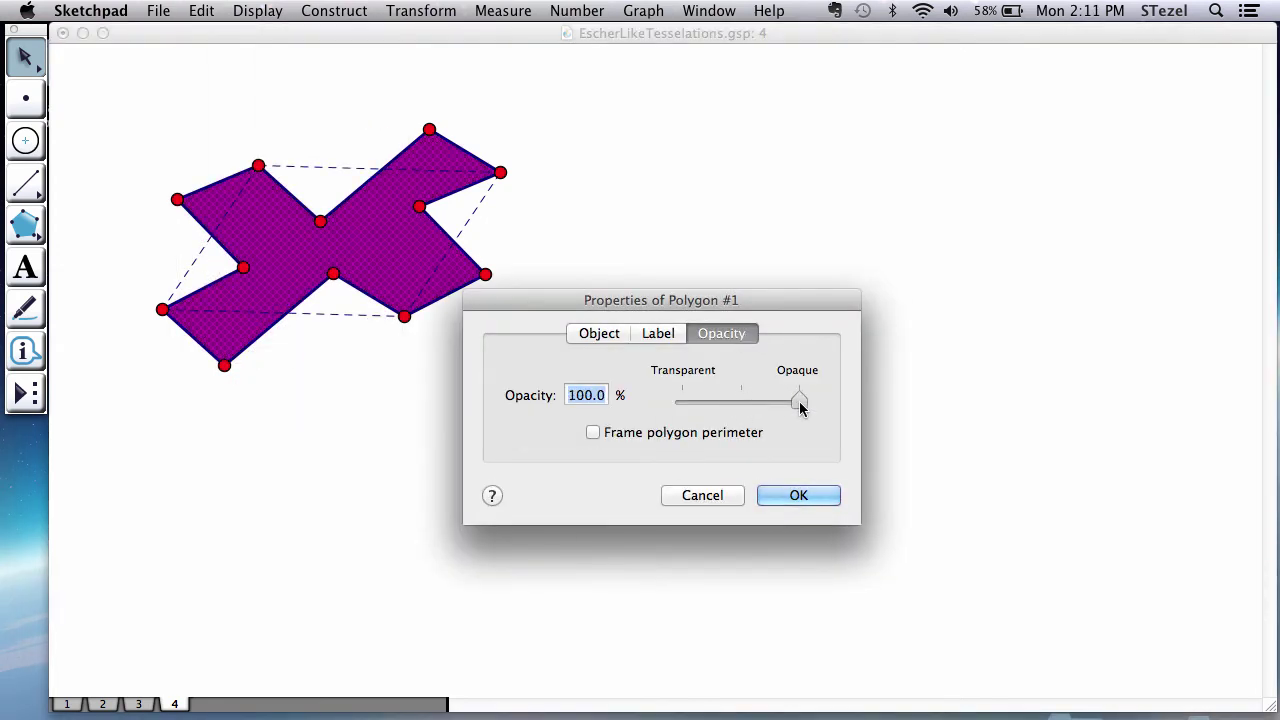
click(808, 494)
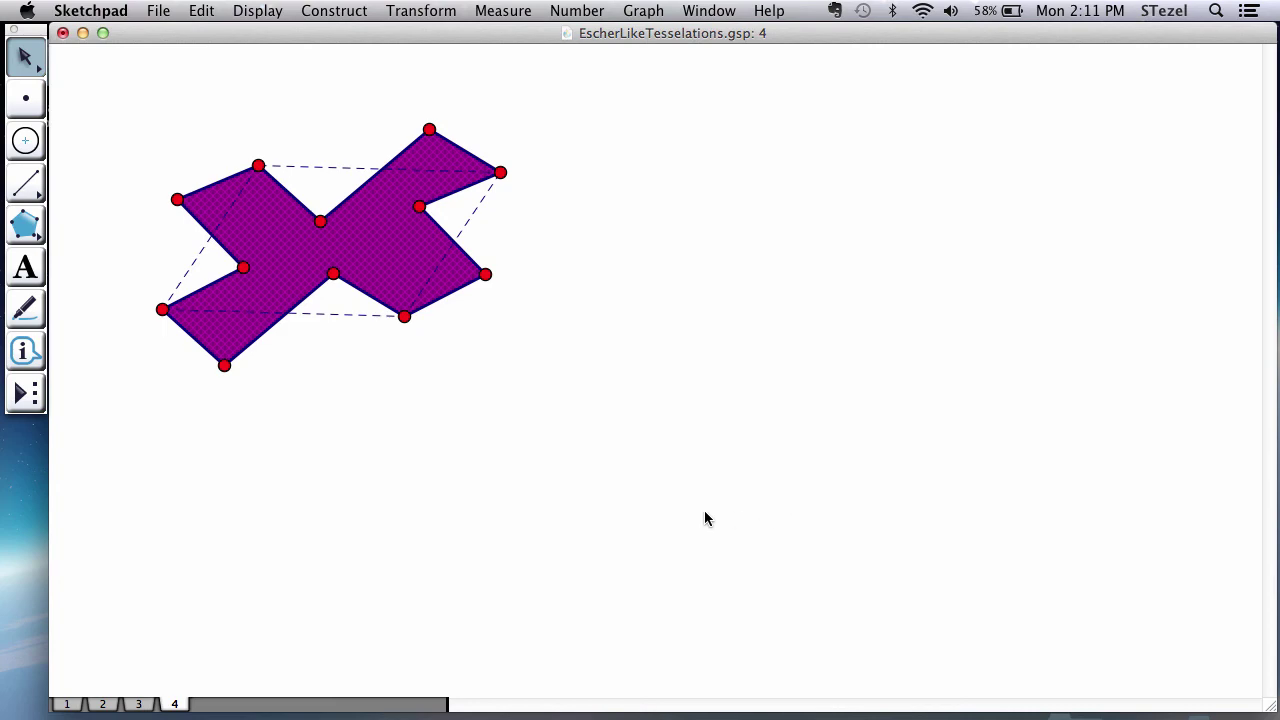
Step: Colour the tile polygon magenta
click(354, 245)
click(270, 10)
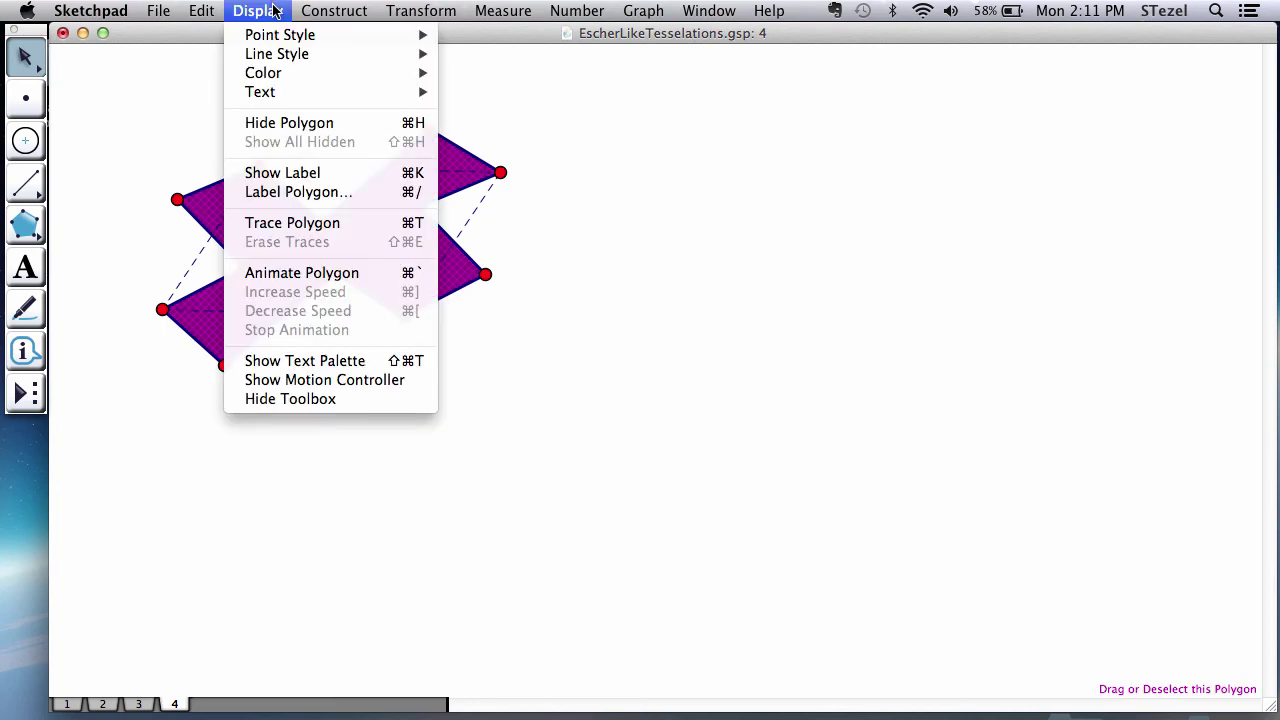
mouse_move(277, 54)
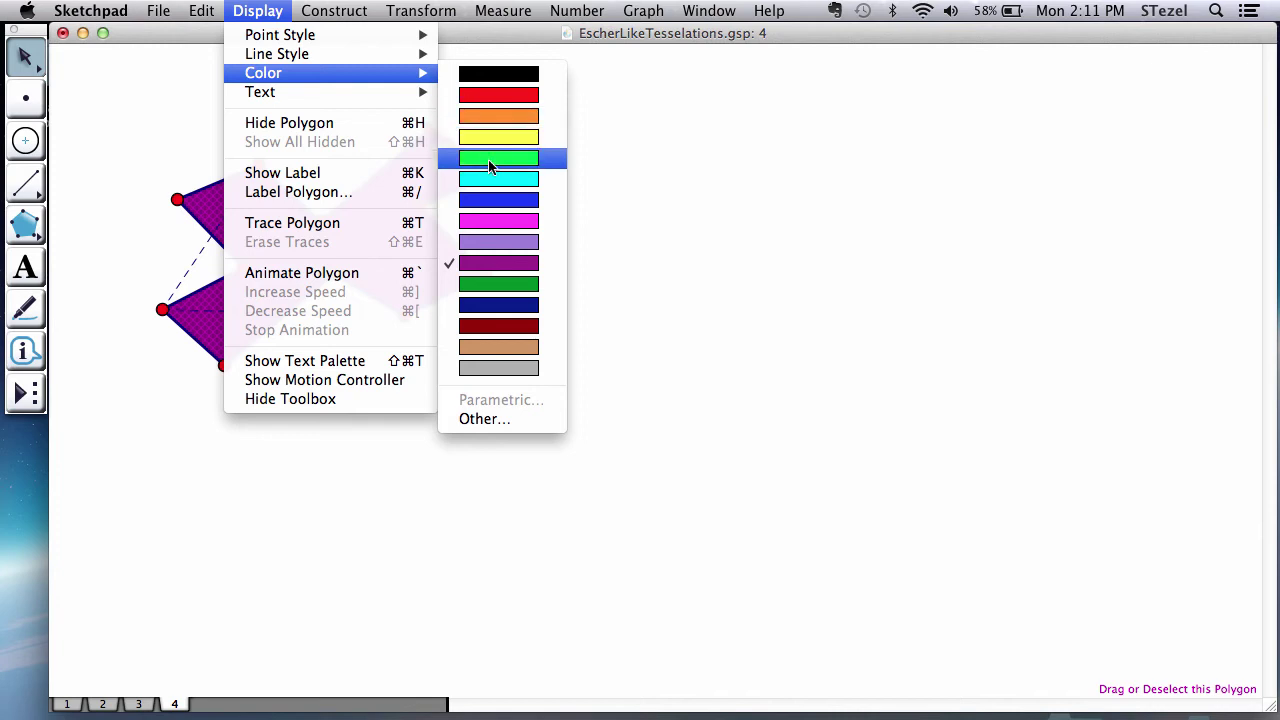
click(484, 222)
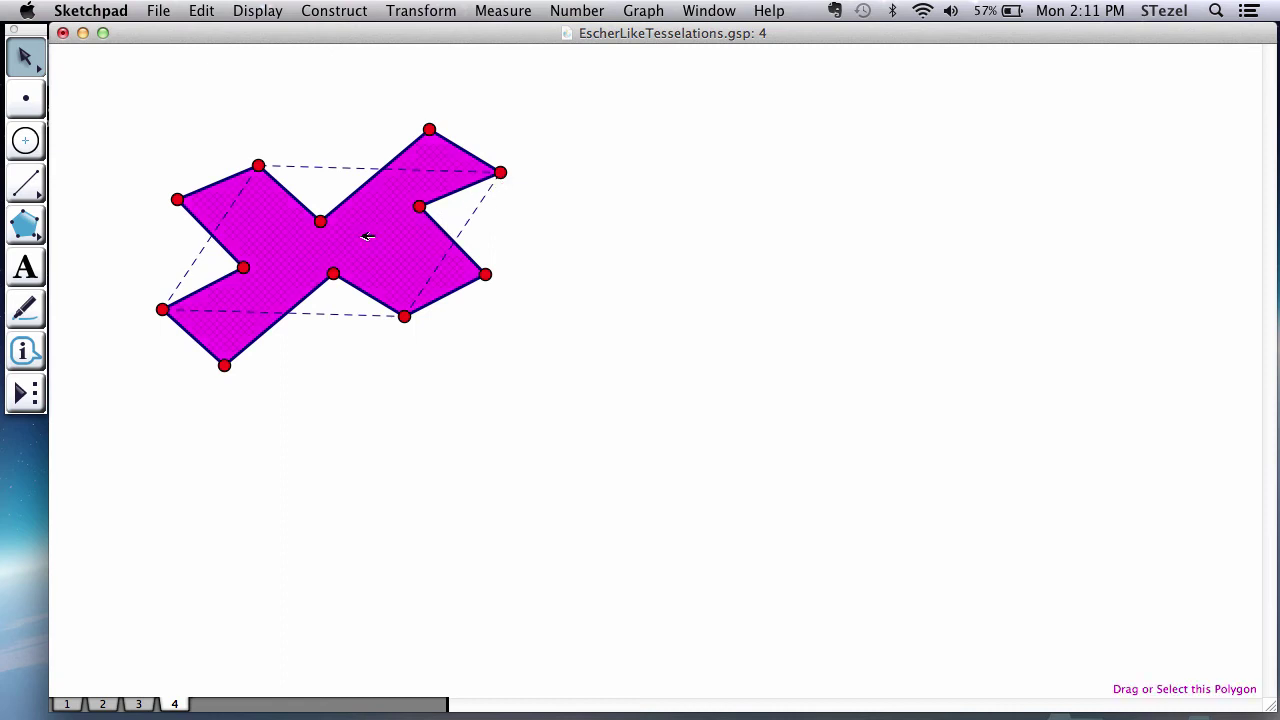
Step: Move the tile higher on the page and mark the vector from point A to point B
drag(364, 229, 359, 178)
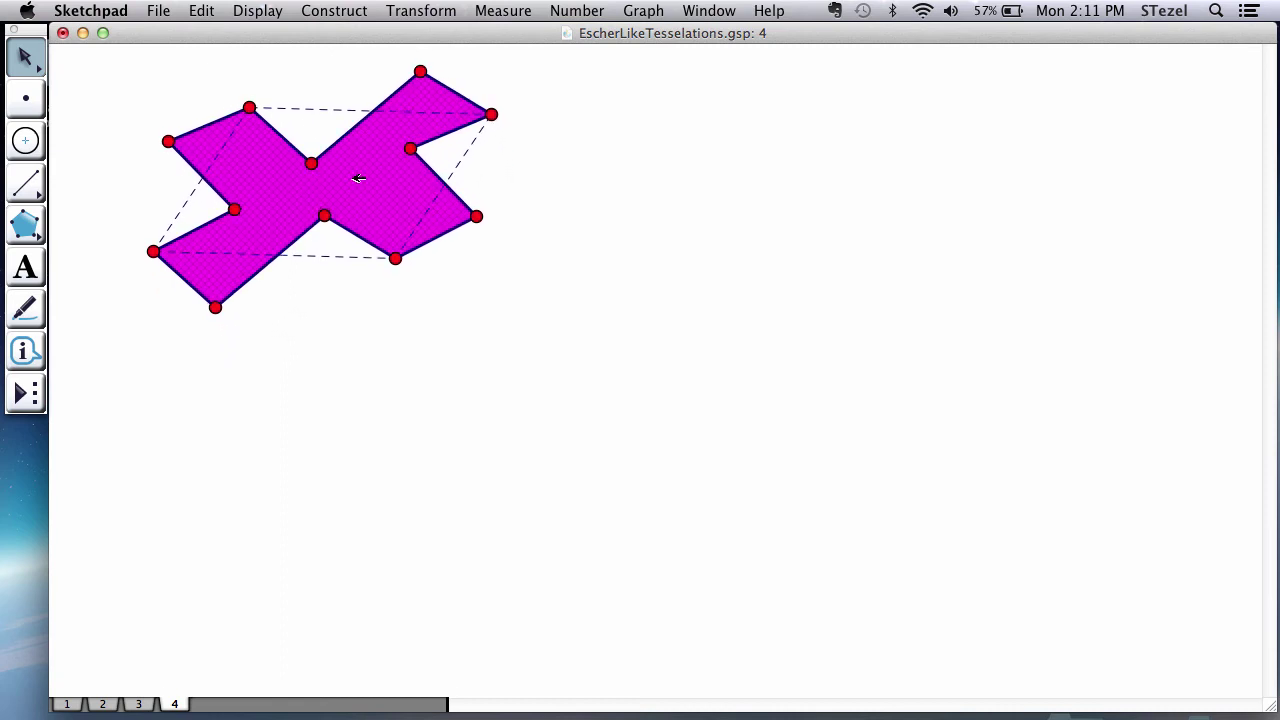
click(460, 469)
click(153, 251)
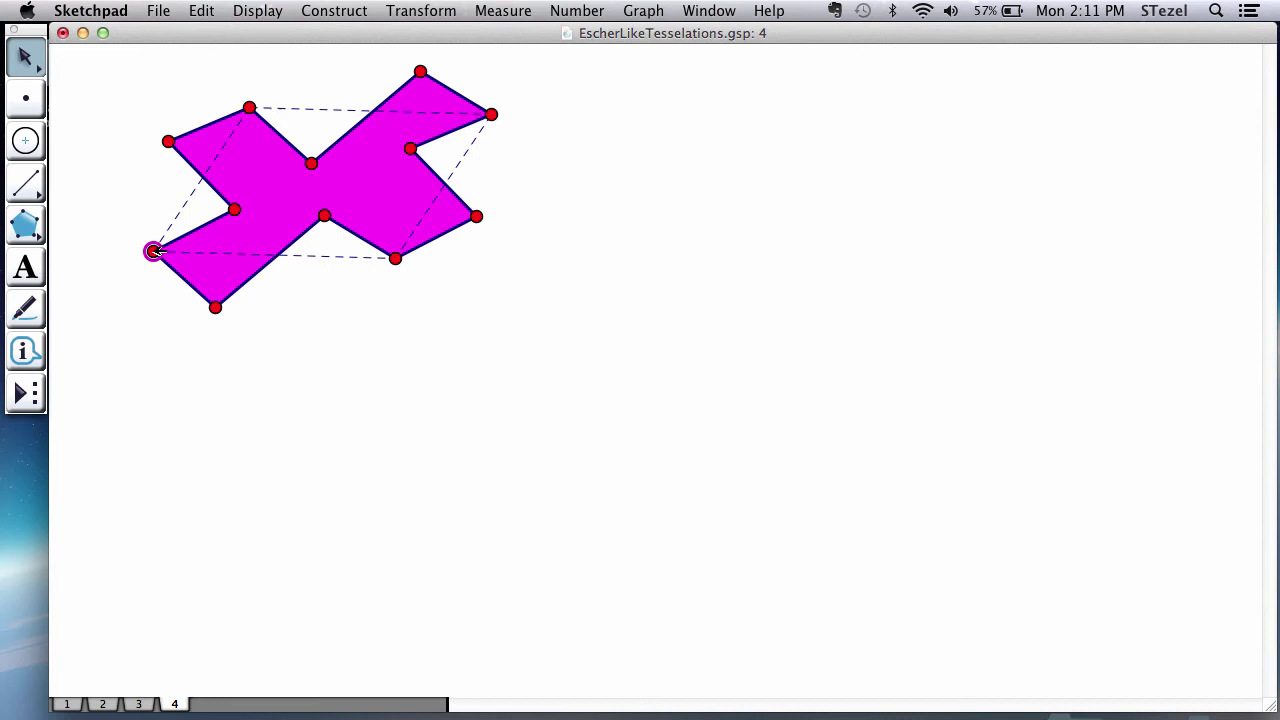
shift+click(396, 258)
click(419, 10)
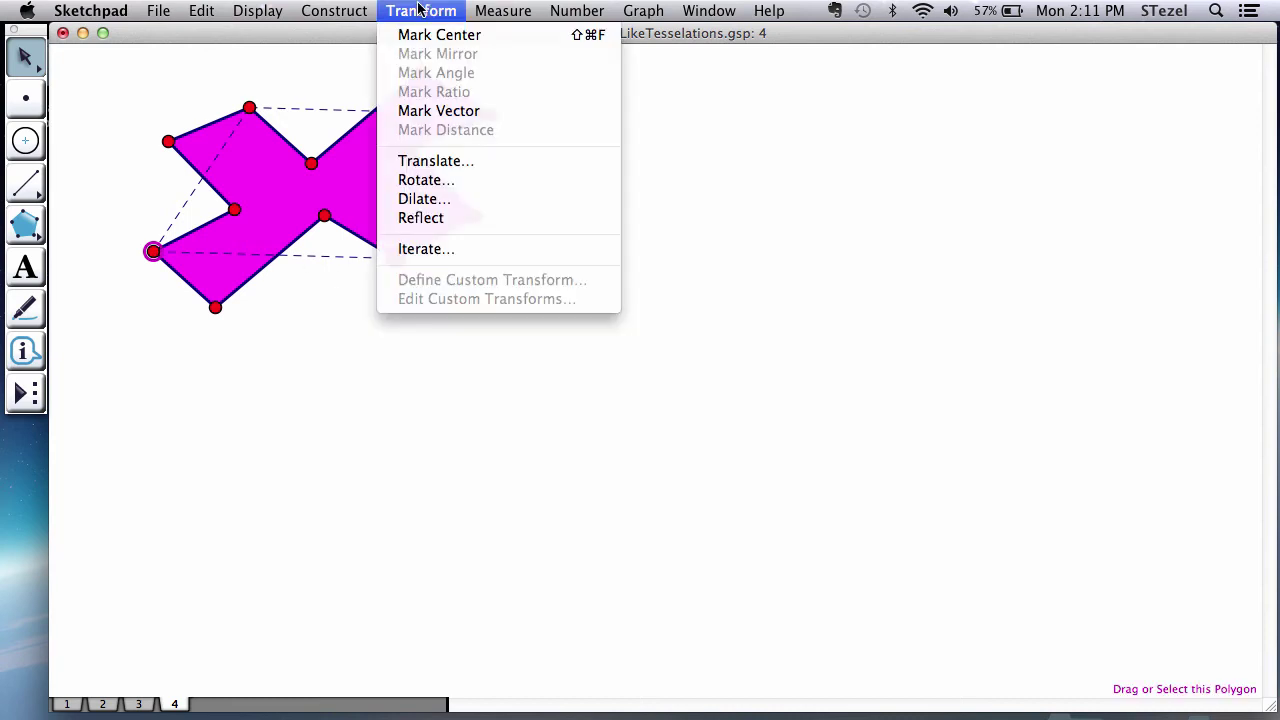
click(440, 111)
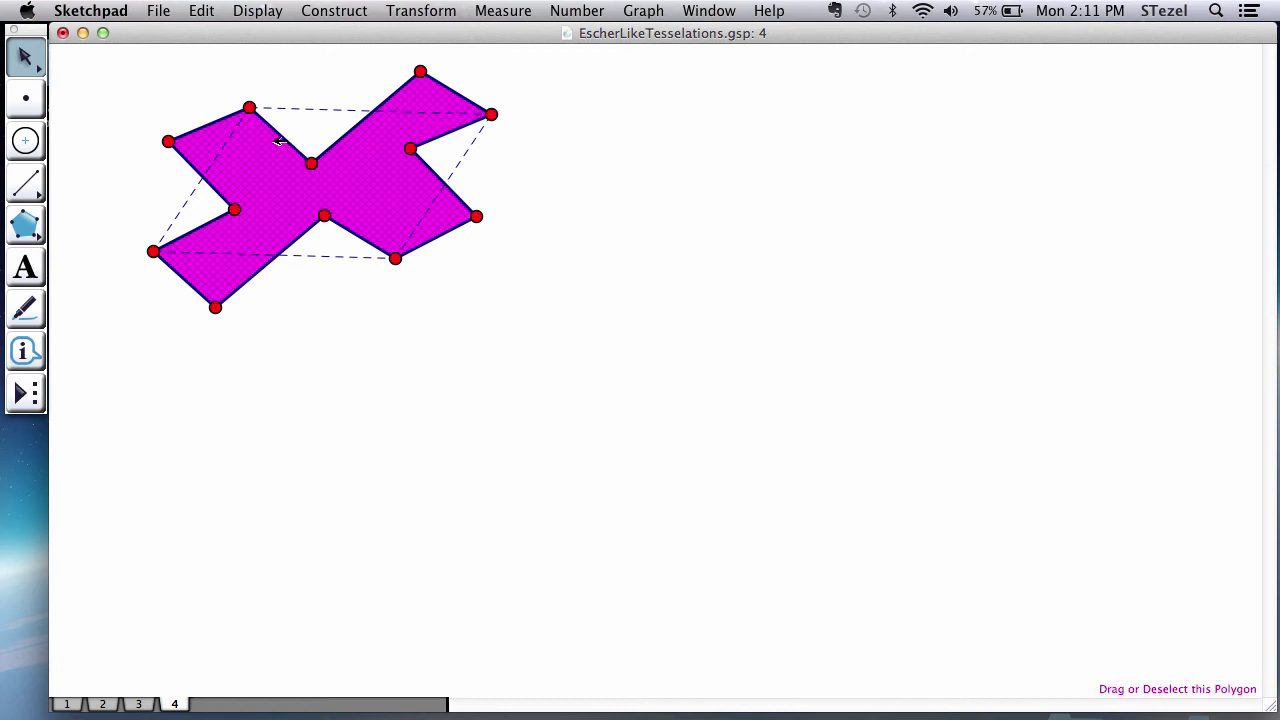
Step: Translate the tile twice by the marked vector, making a row of three tiles
click(334, 10)
mouse_move(433, 7)
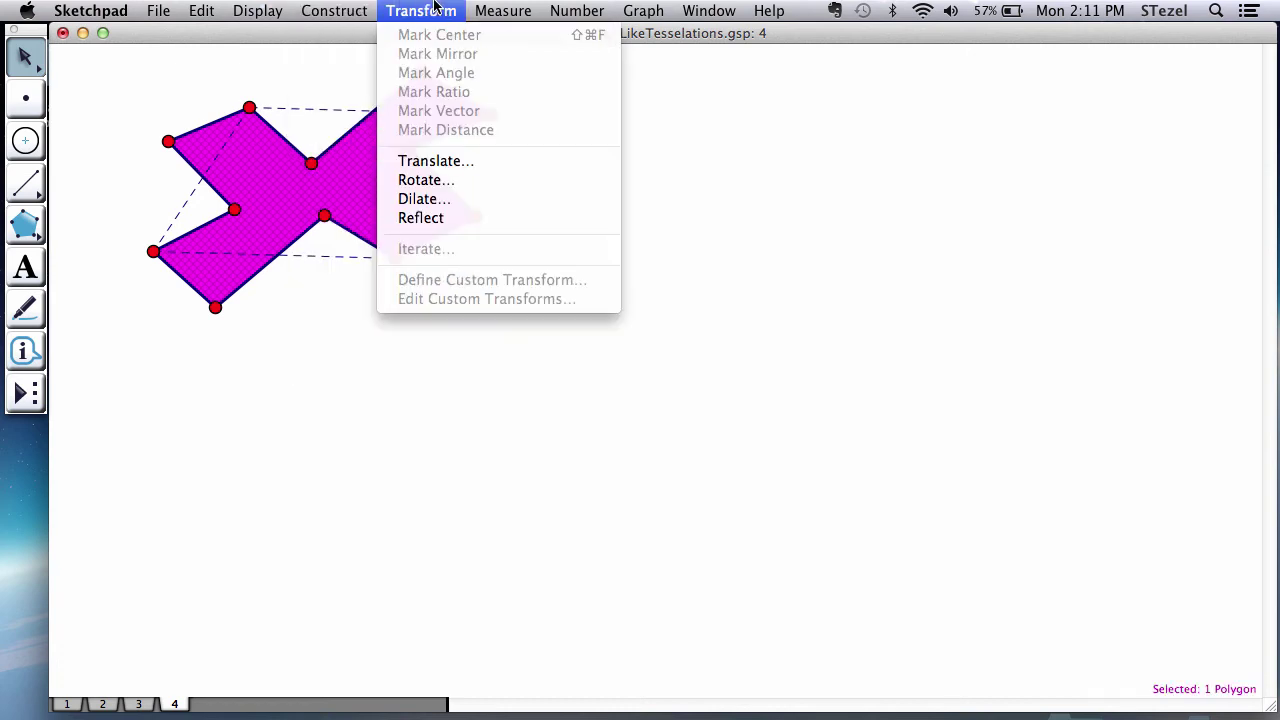
click(456, 172)
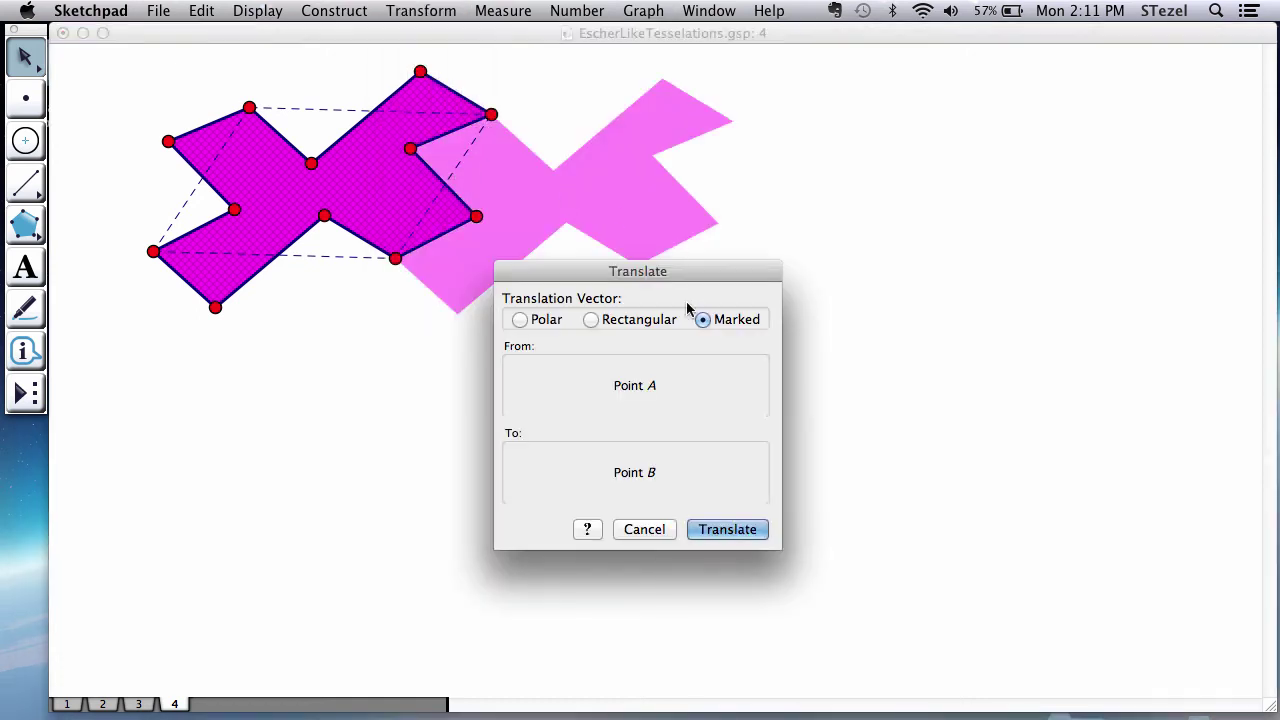
click(731, 533)
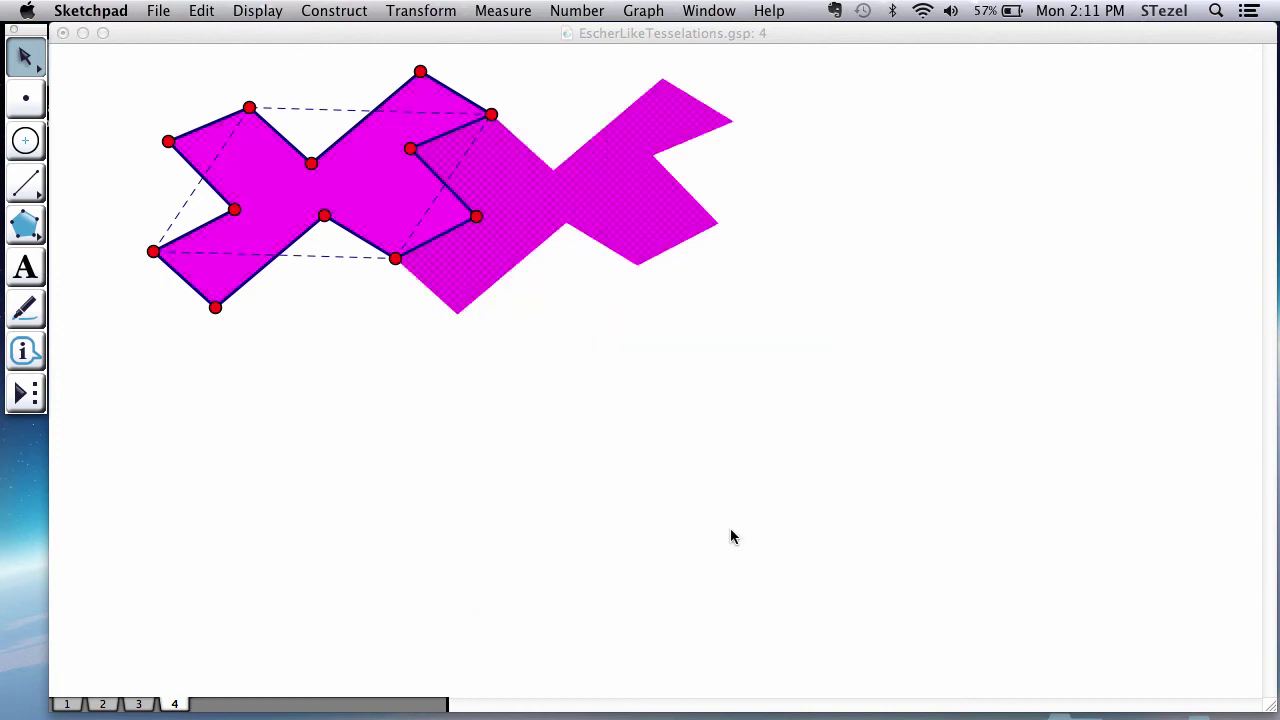
click(427, 11)
click(451, 162)
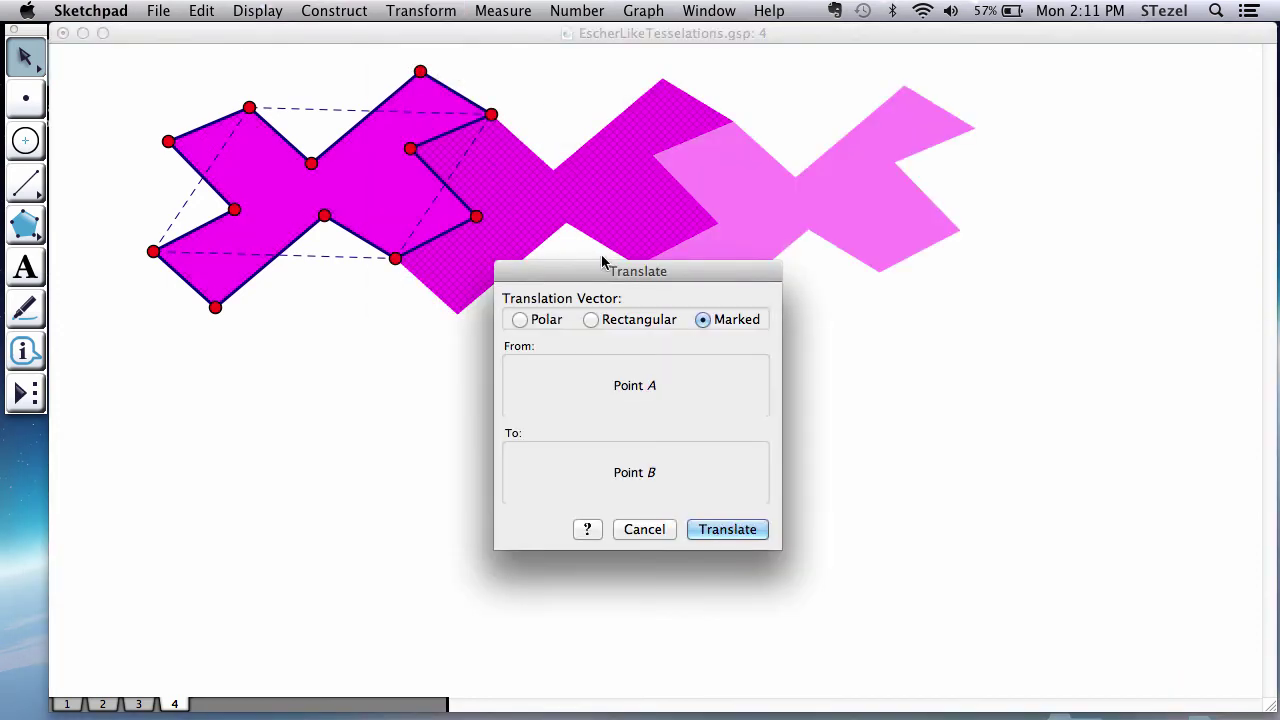
click(731, 529)
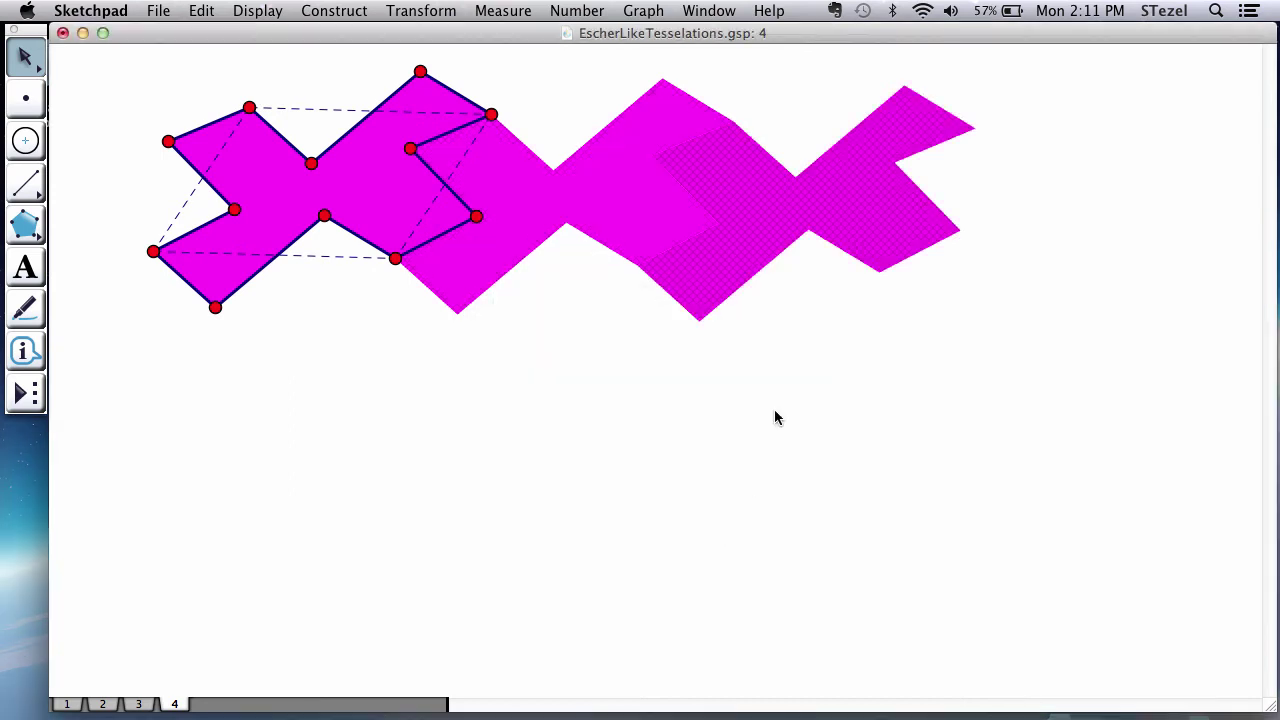
click(575, 394)
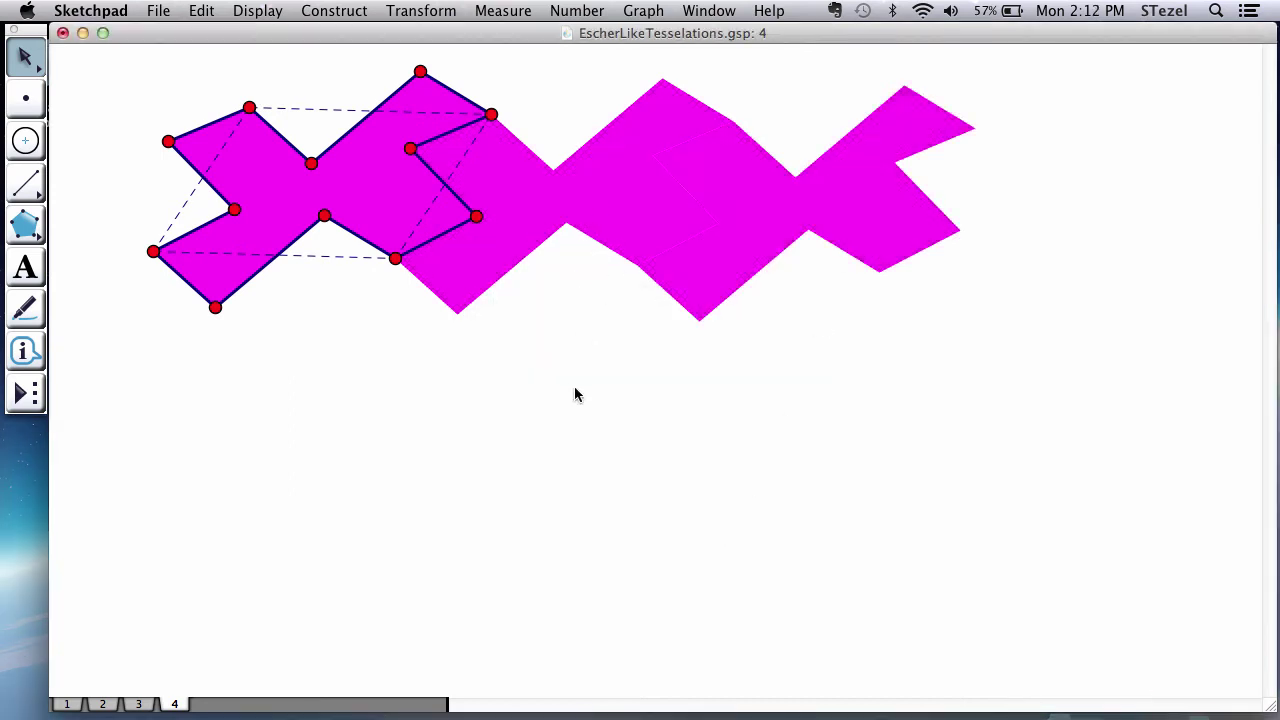
Step: Select the three tiles of the row, then deselect them
click(341, 172)
shift+click(527, 186)
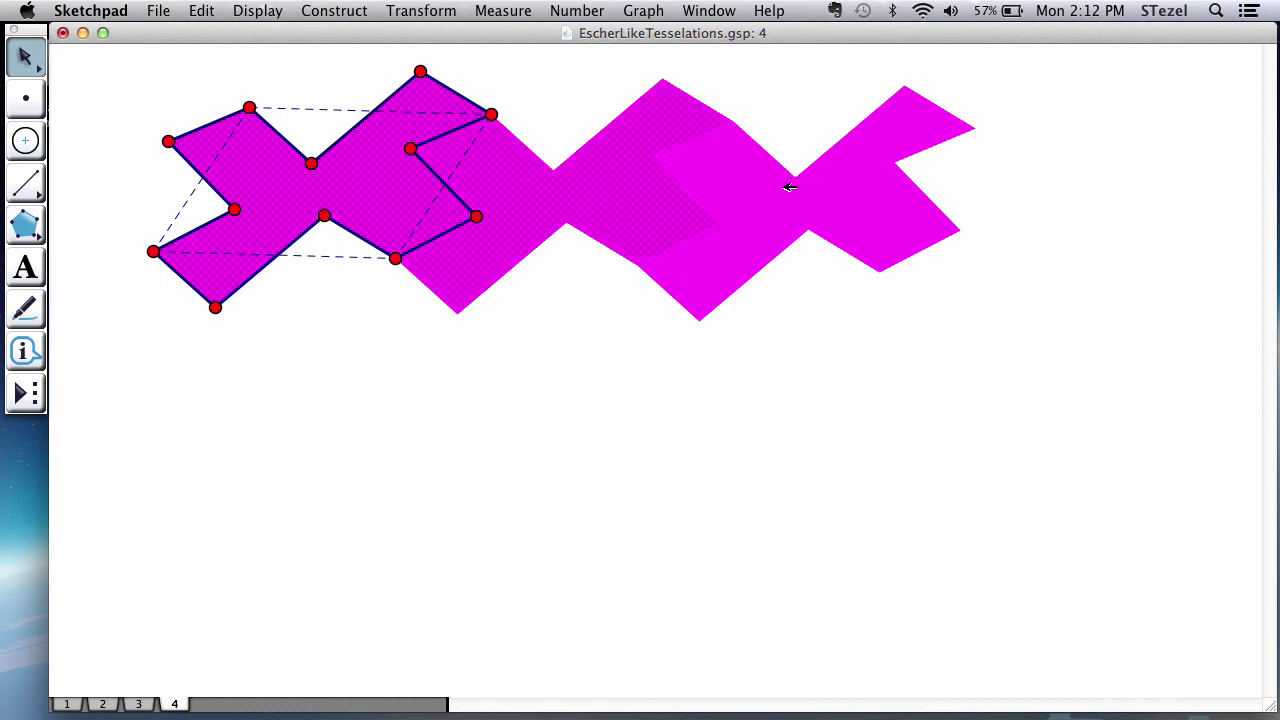
shift+click(789, 187)
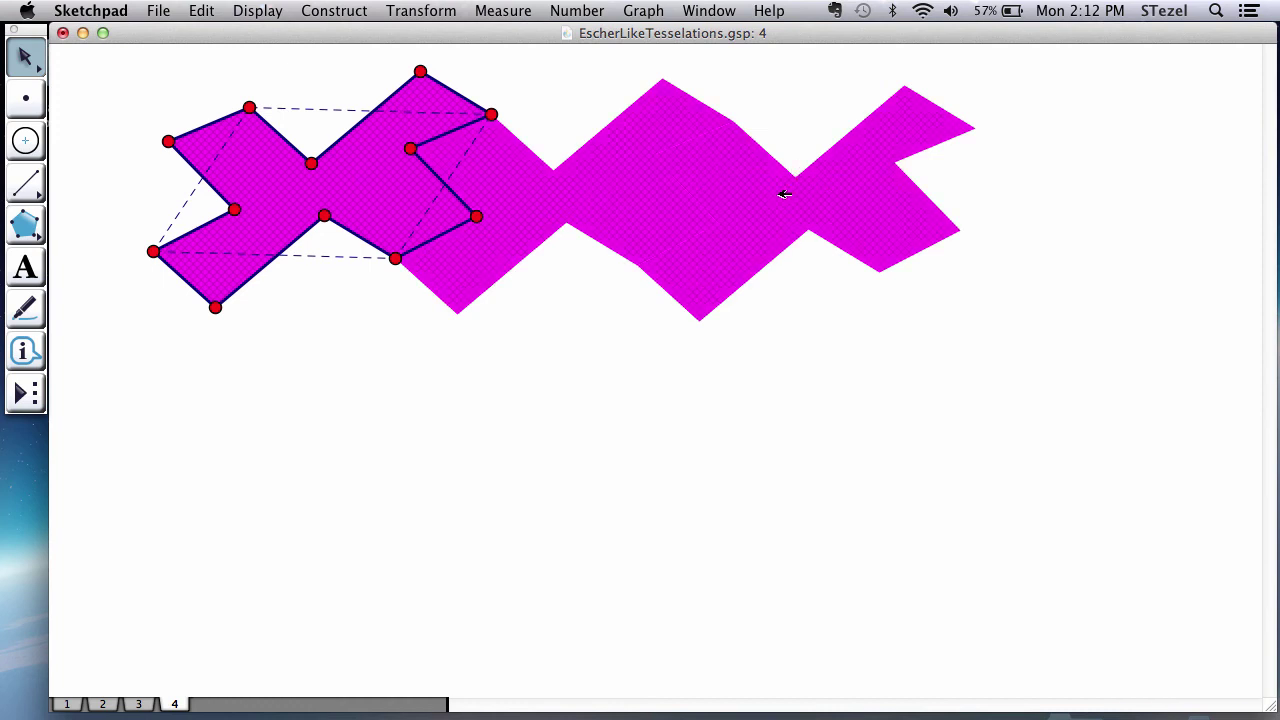
click(543, 92)
click(140, 705)
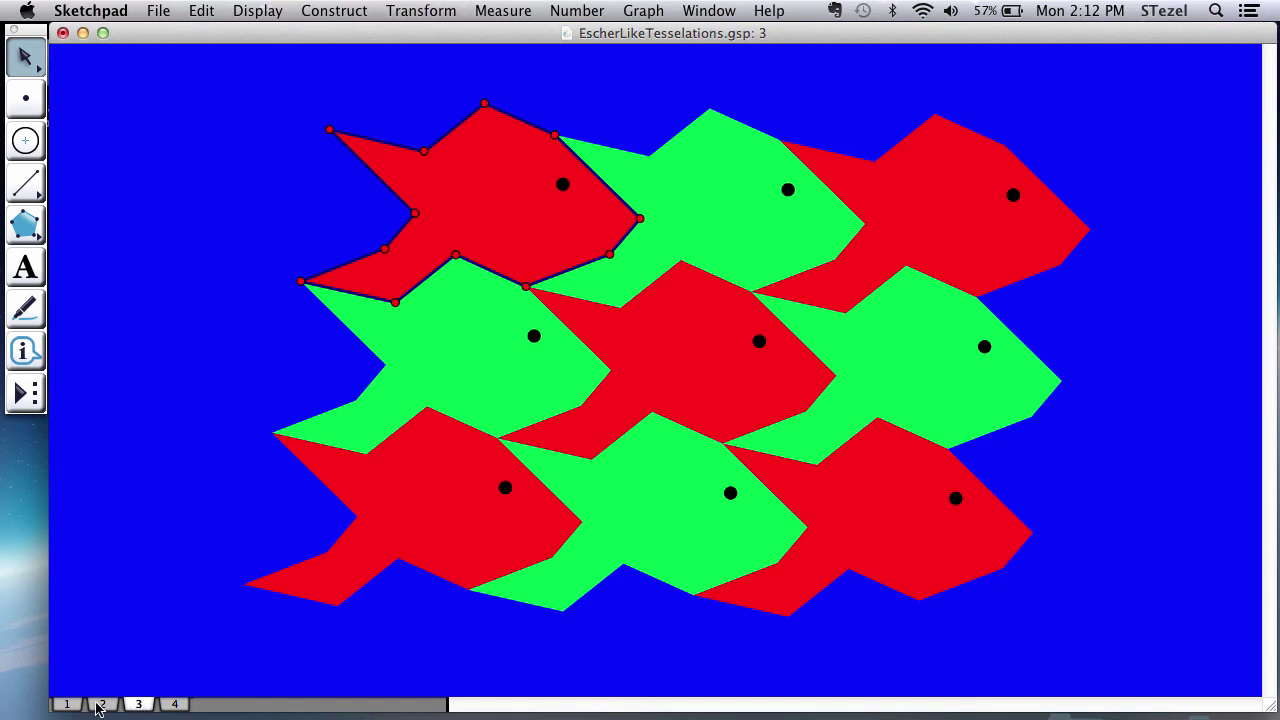
click(101, 705)
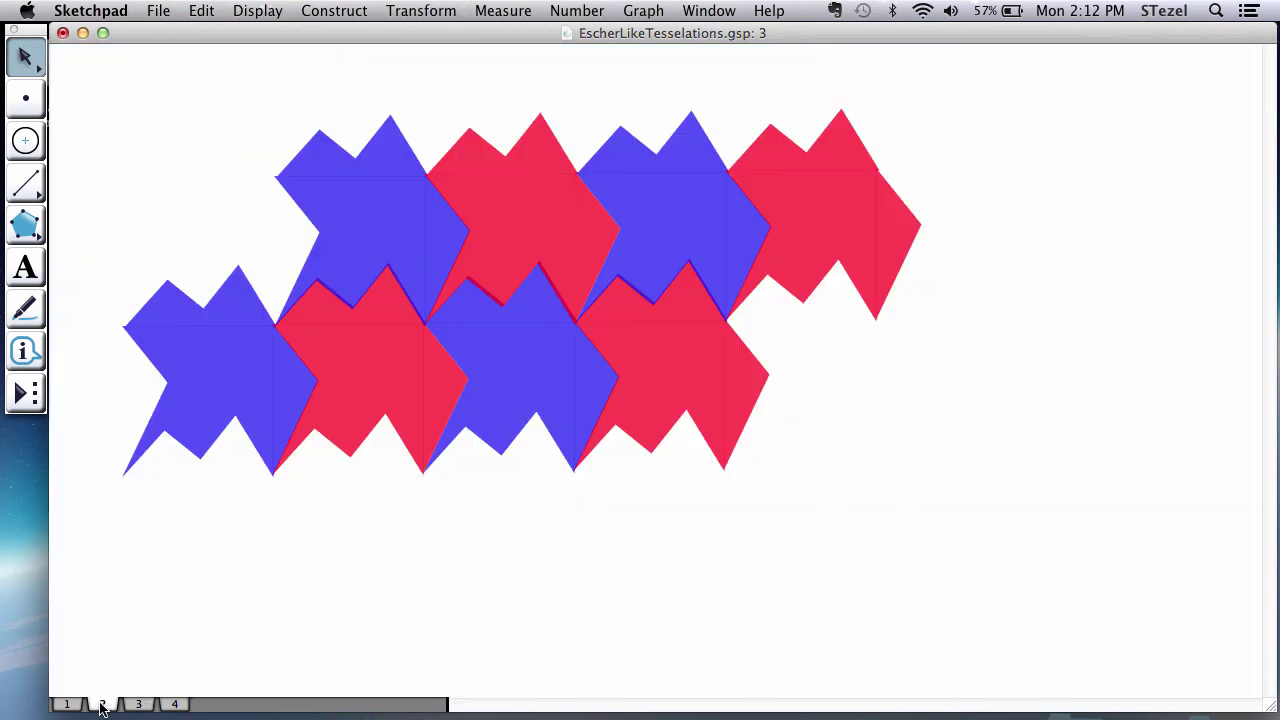
click(175, 705)
click(375, 460)
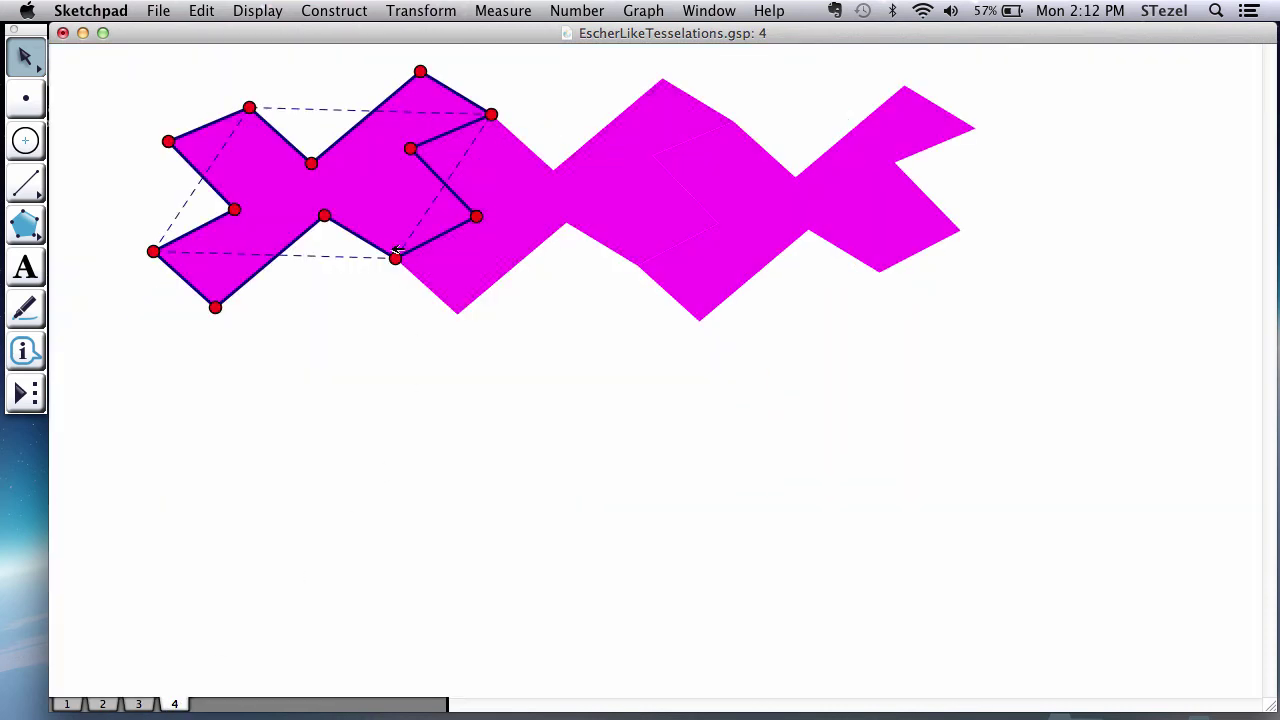
Step: Mark the vector from point C to point A
click(249, 107)
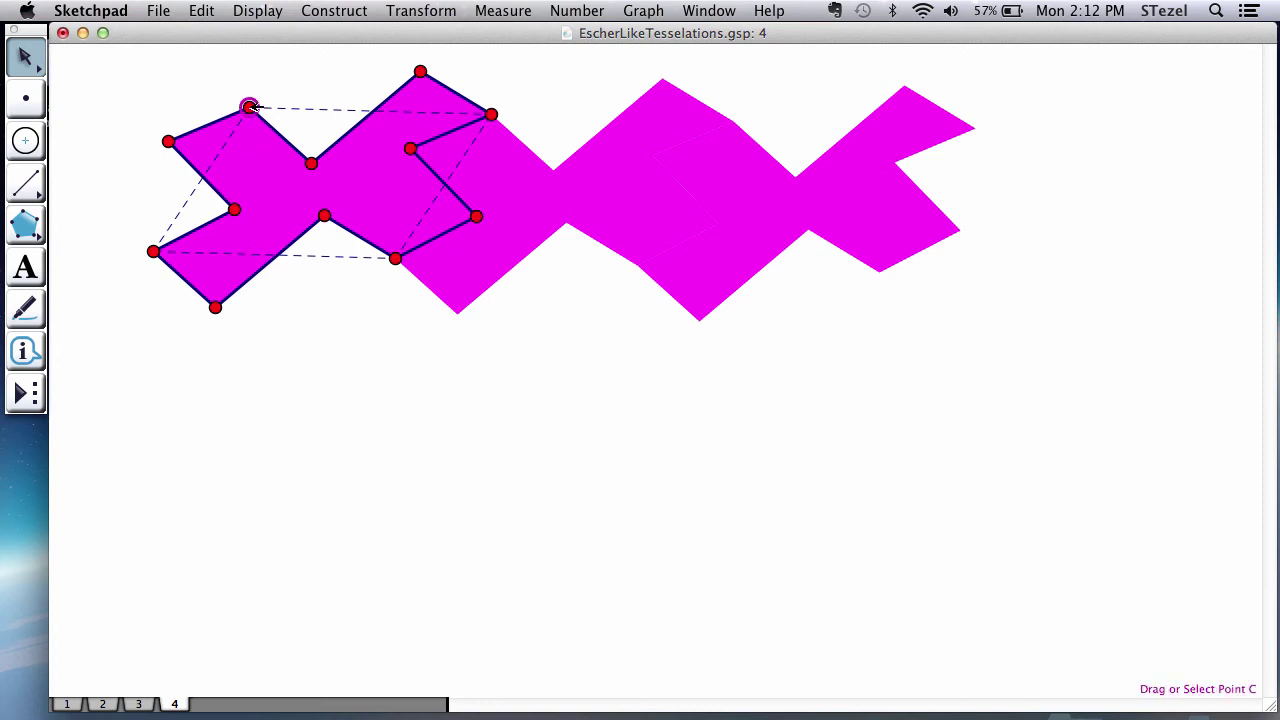
click(152, 251)
click(426, 10)
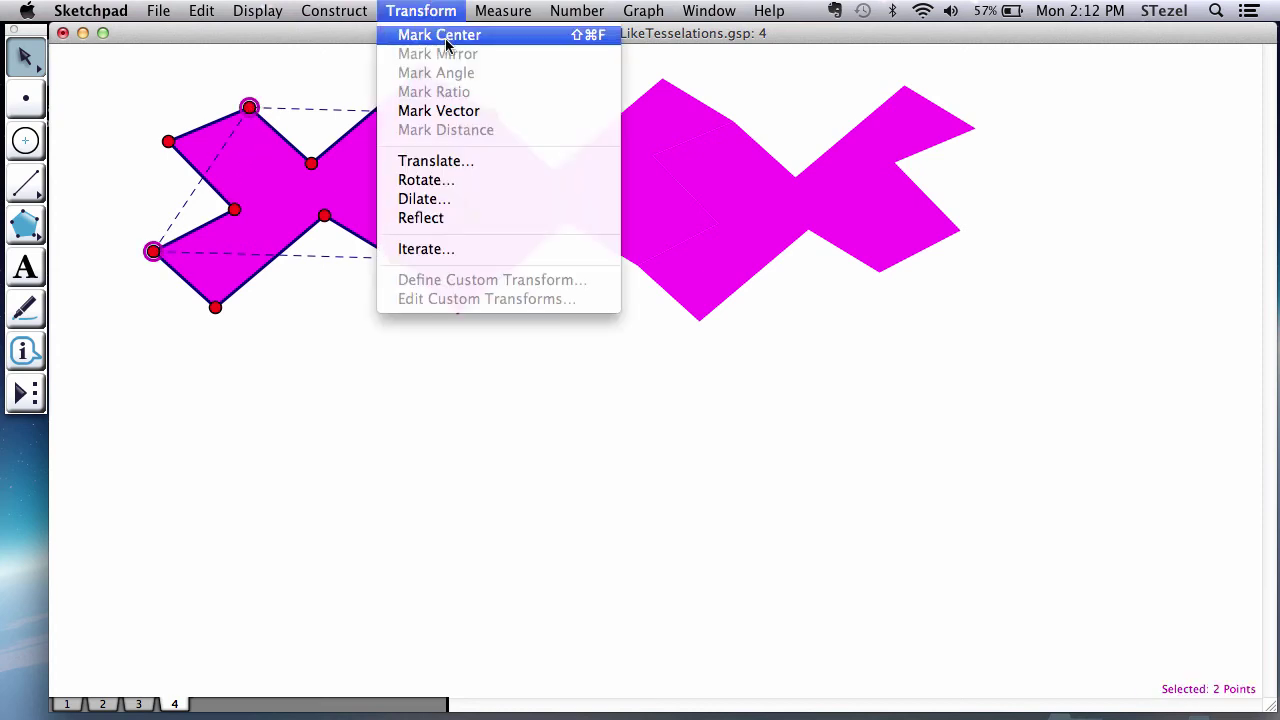
click(450, 116)
key(Escape)
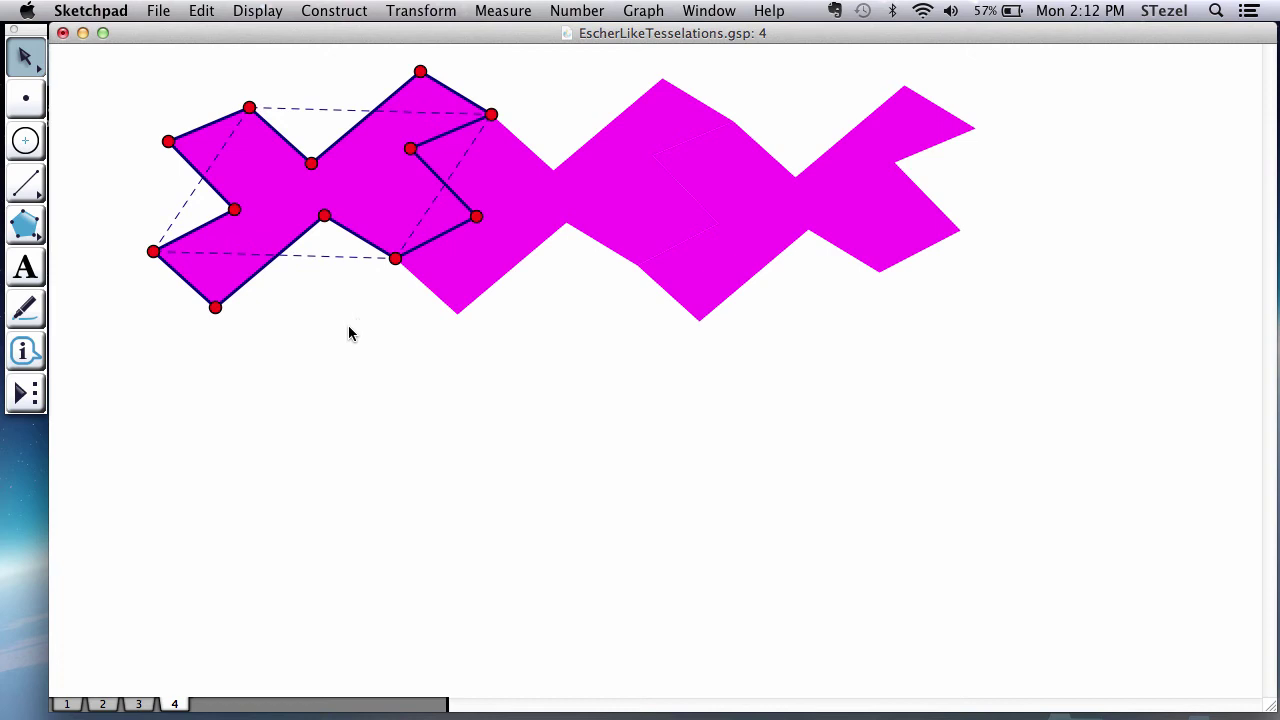
Step: Translate the three-tile row twice along that vector and drag the tiling toward the page centre
click(356, 175)
click(738, 188)
click(421, 9)
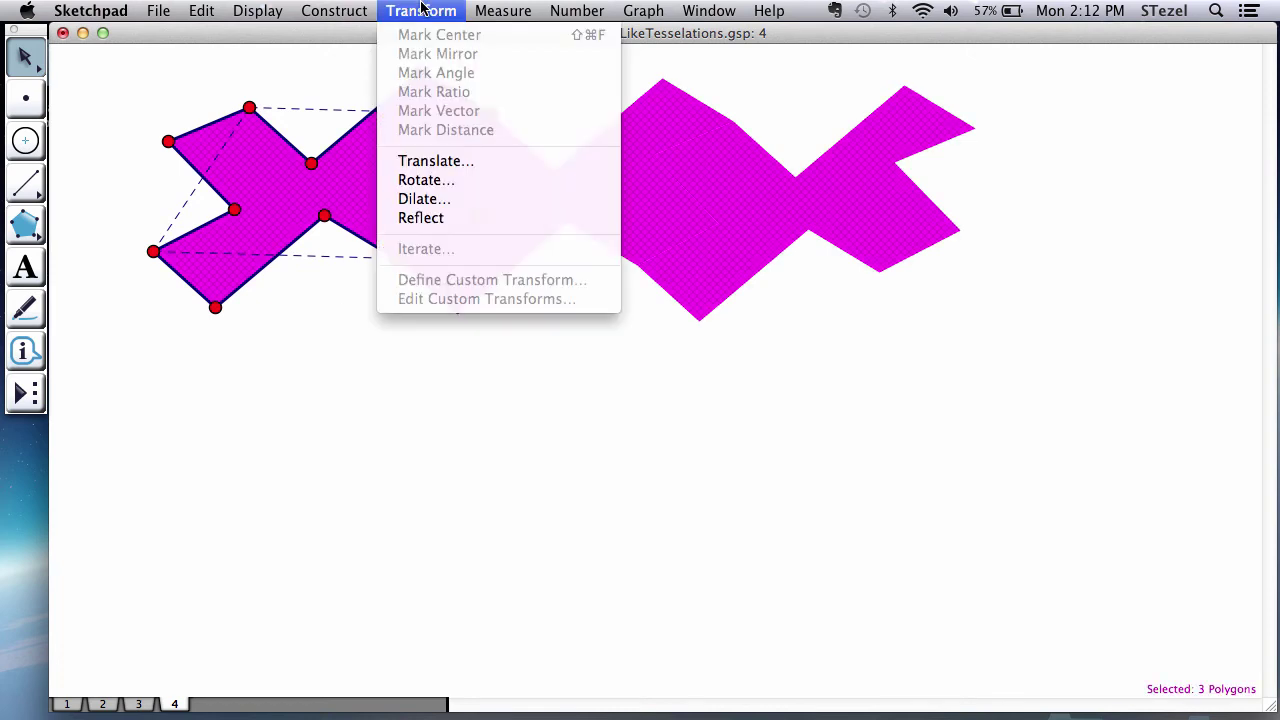
click(441, 168)
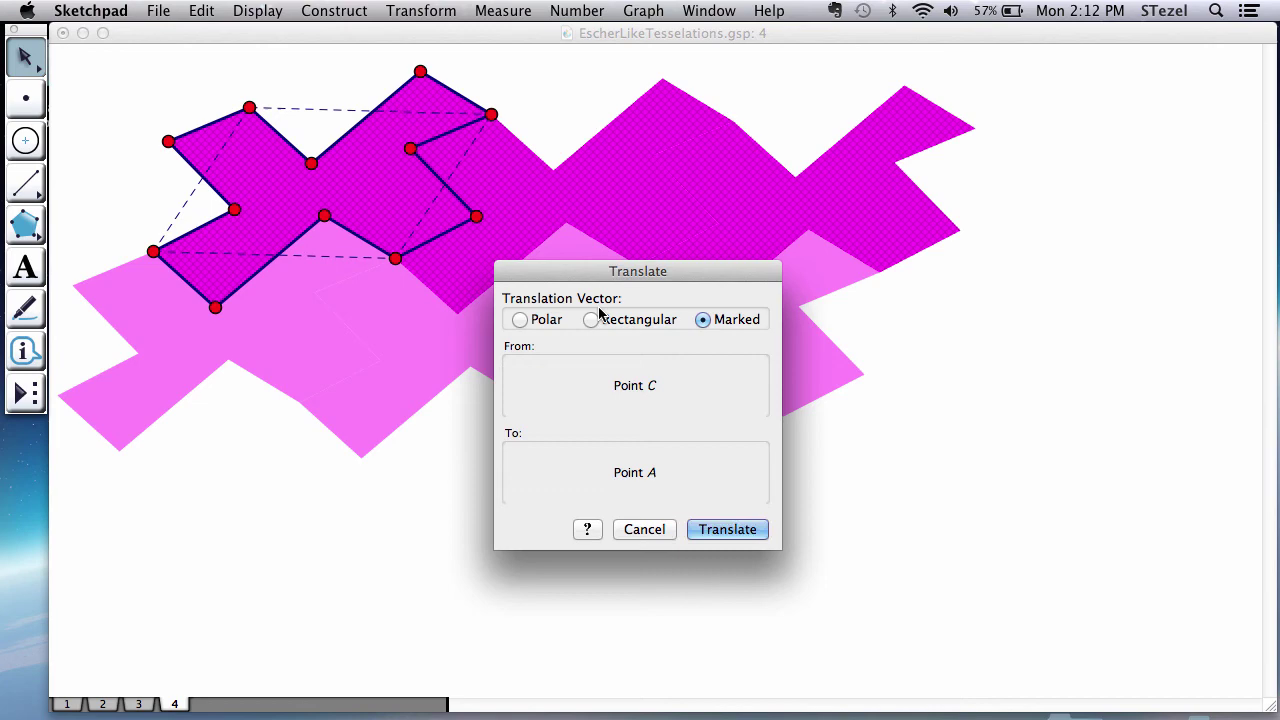
click(741, 528)
click(421, 9)
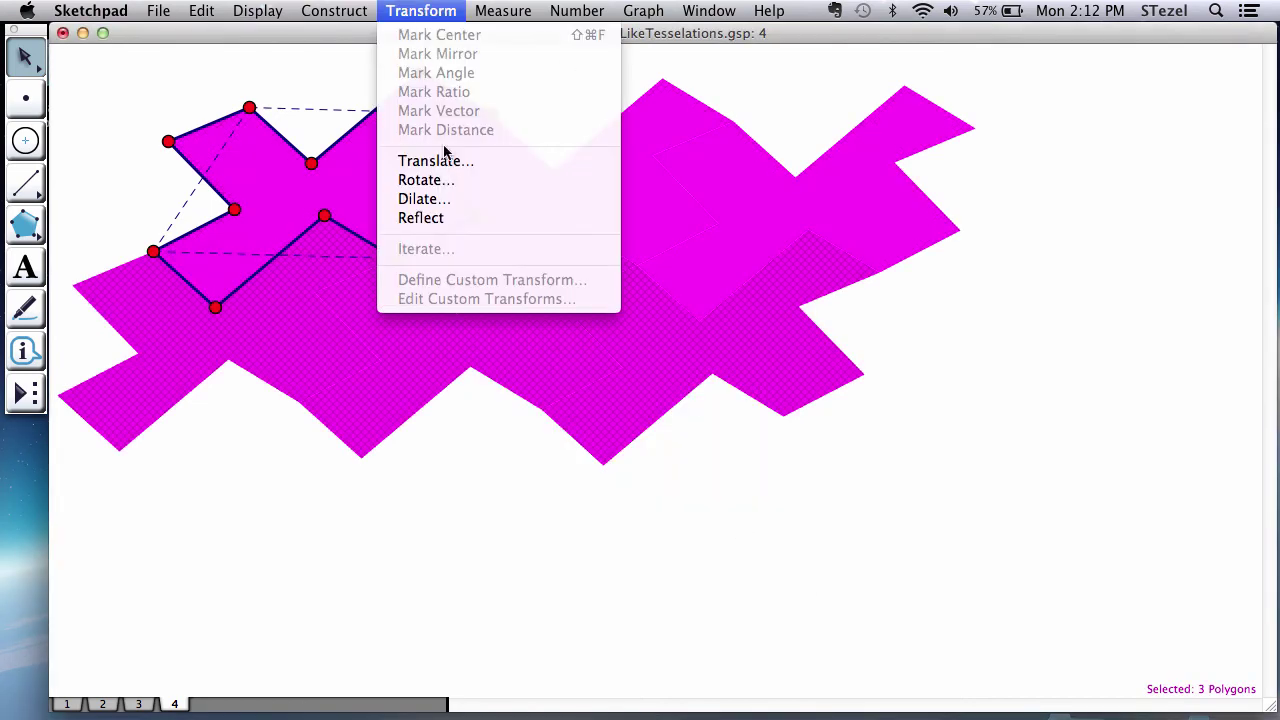
click(447, 162)
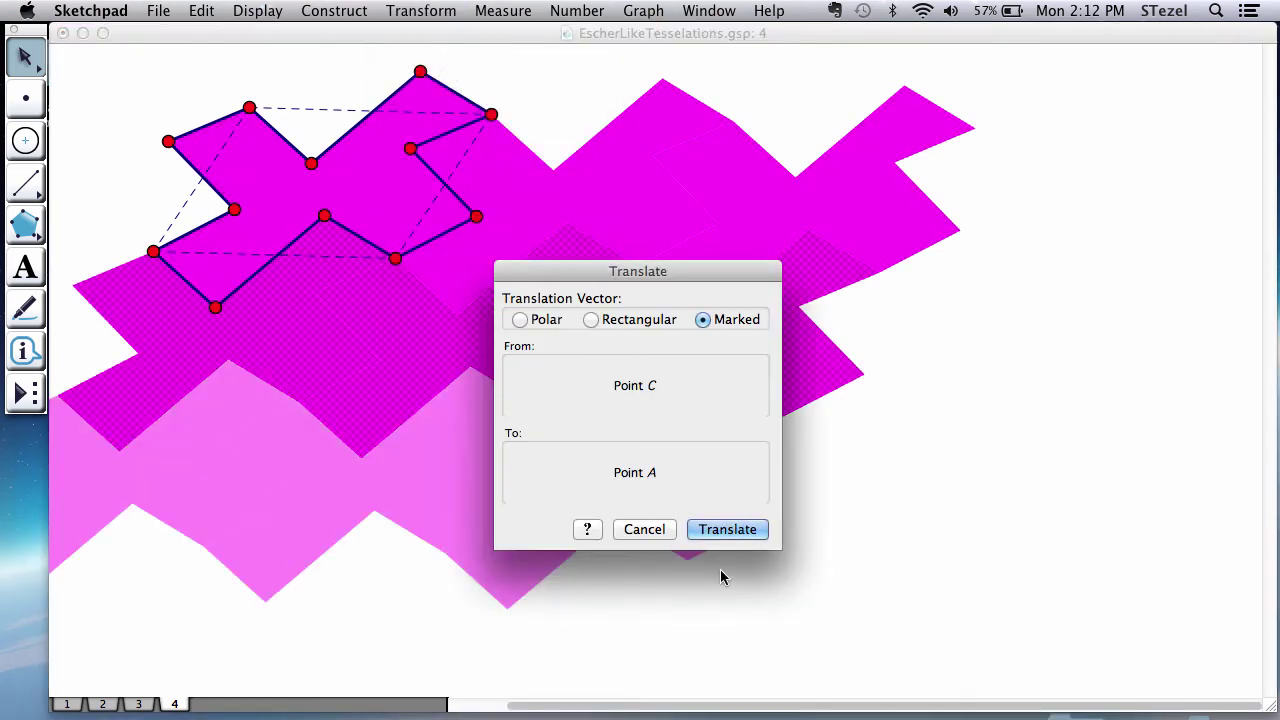
click(728, 532)
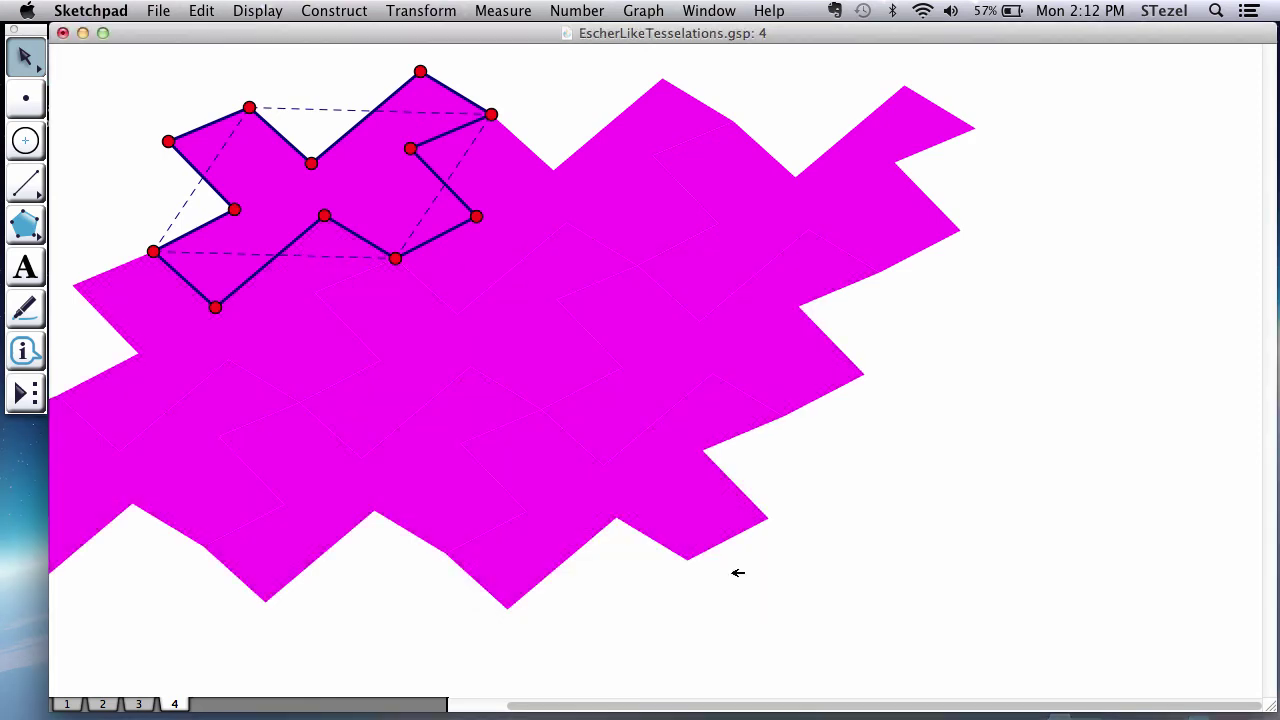
mouse_move(466, 340)
mouse_down()
mouse_move(626, 354)
mouse_move(659, 341)
mouse_up()
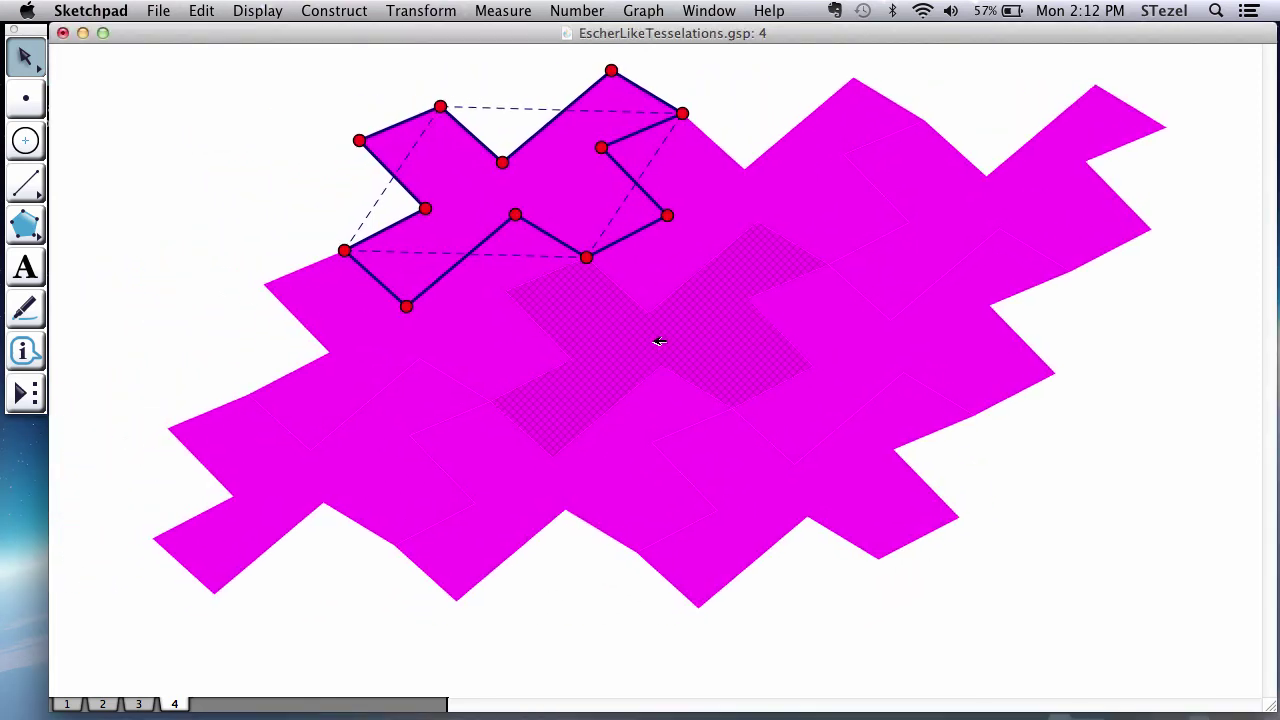
click(1100, 474)
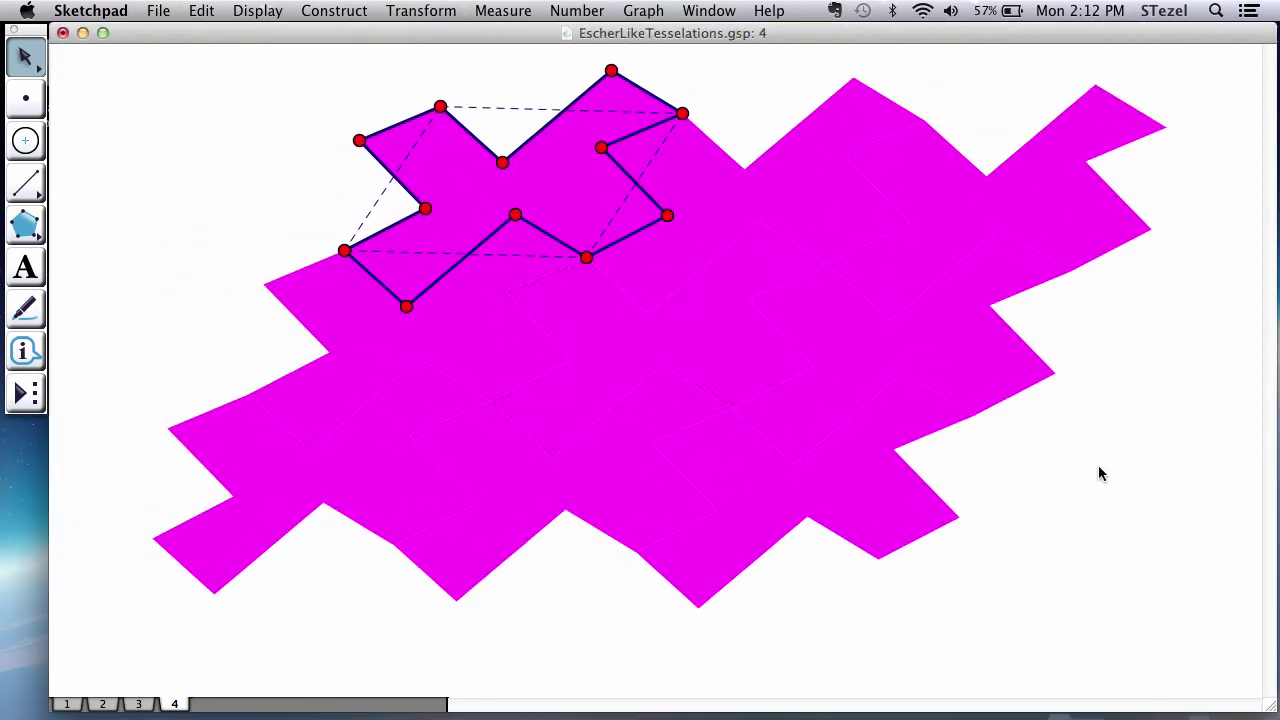
Step: Select four alternating tiles of the tessellation for recolouring
click(748, 218)
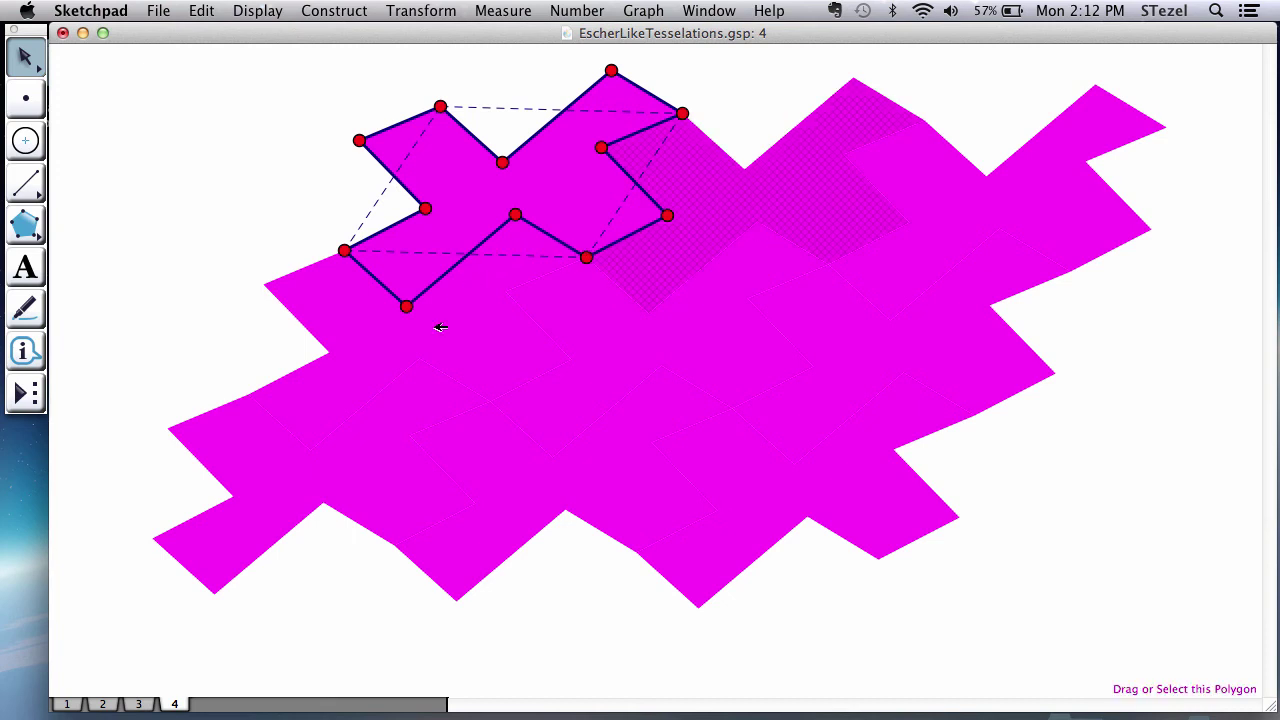
click(440, 328)
click(922, 332)
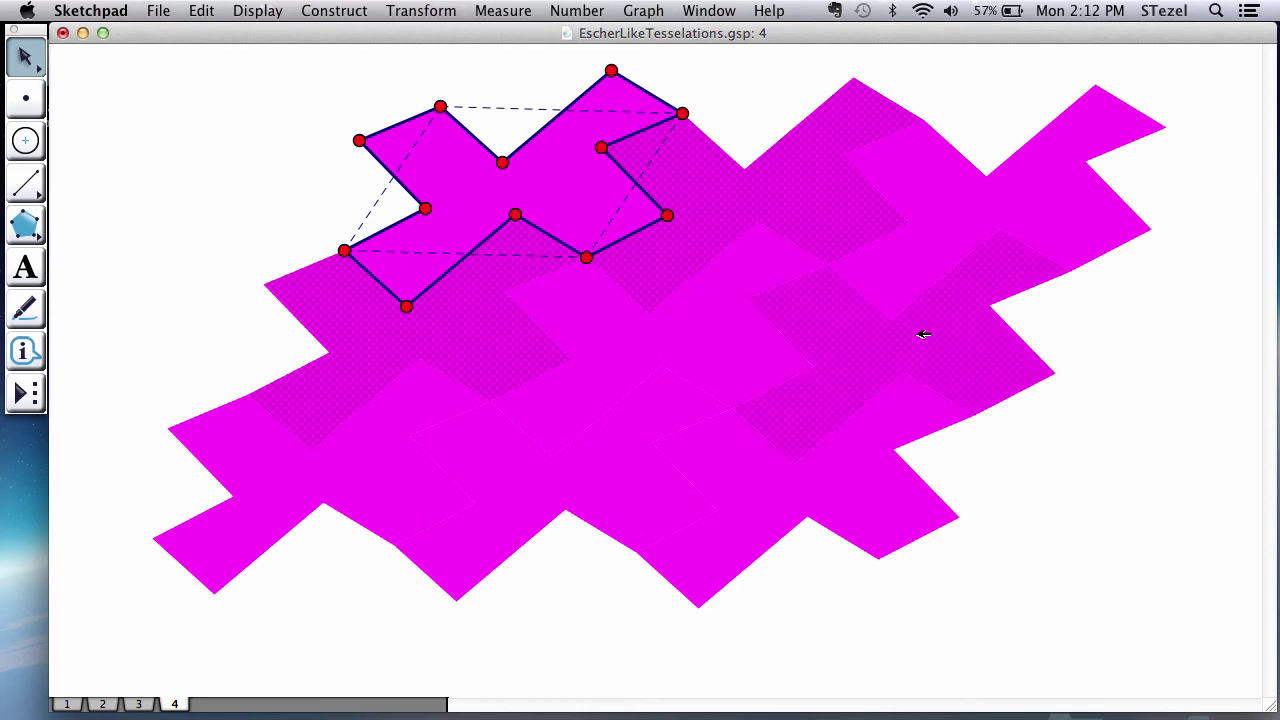
click(614, 486)
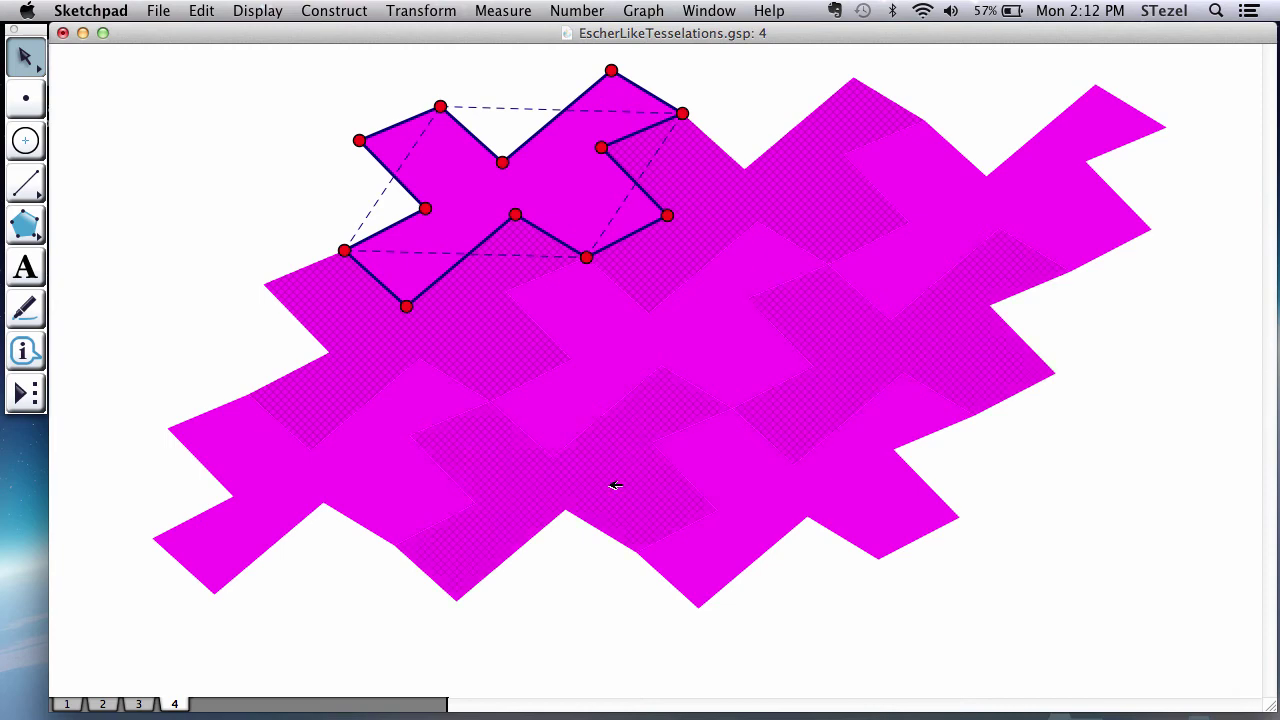
click(329, 6)
Step: Colour the four selected tiles blue
mouse_move(283, 74)
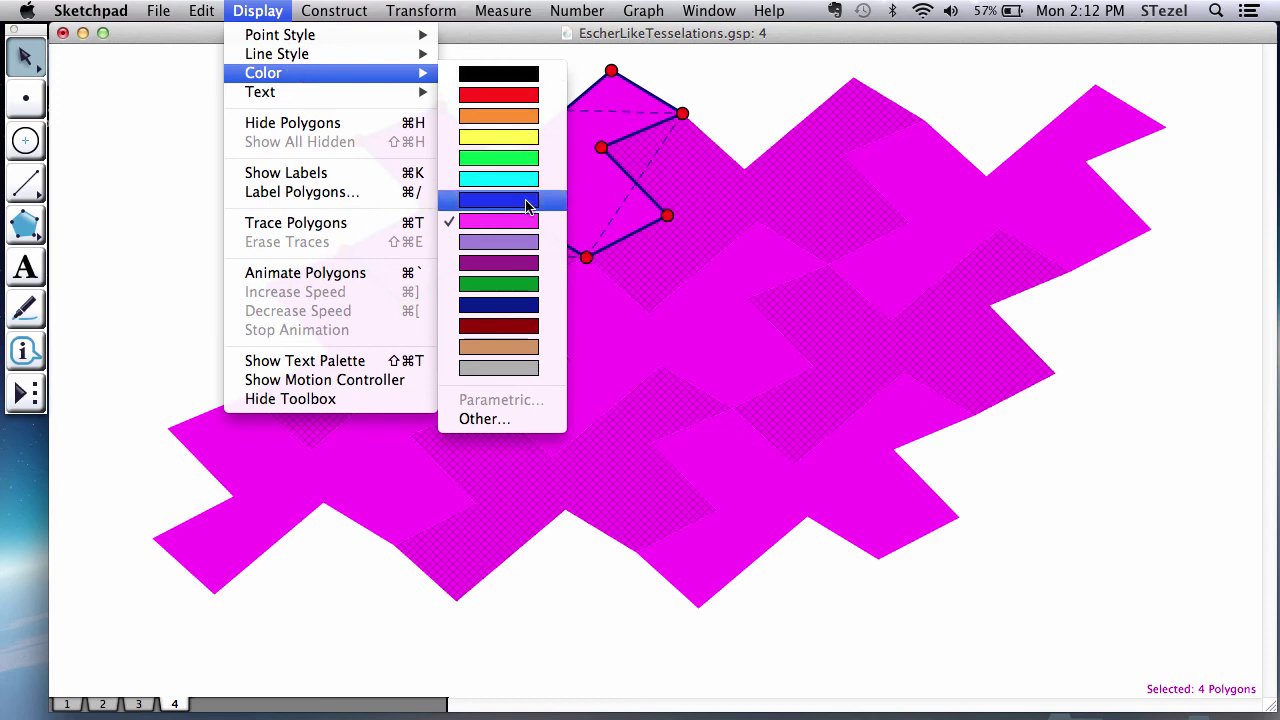
click(528, 204)
click(1076, 530)
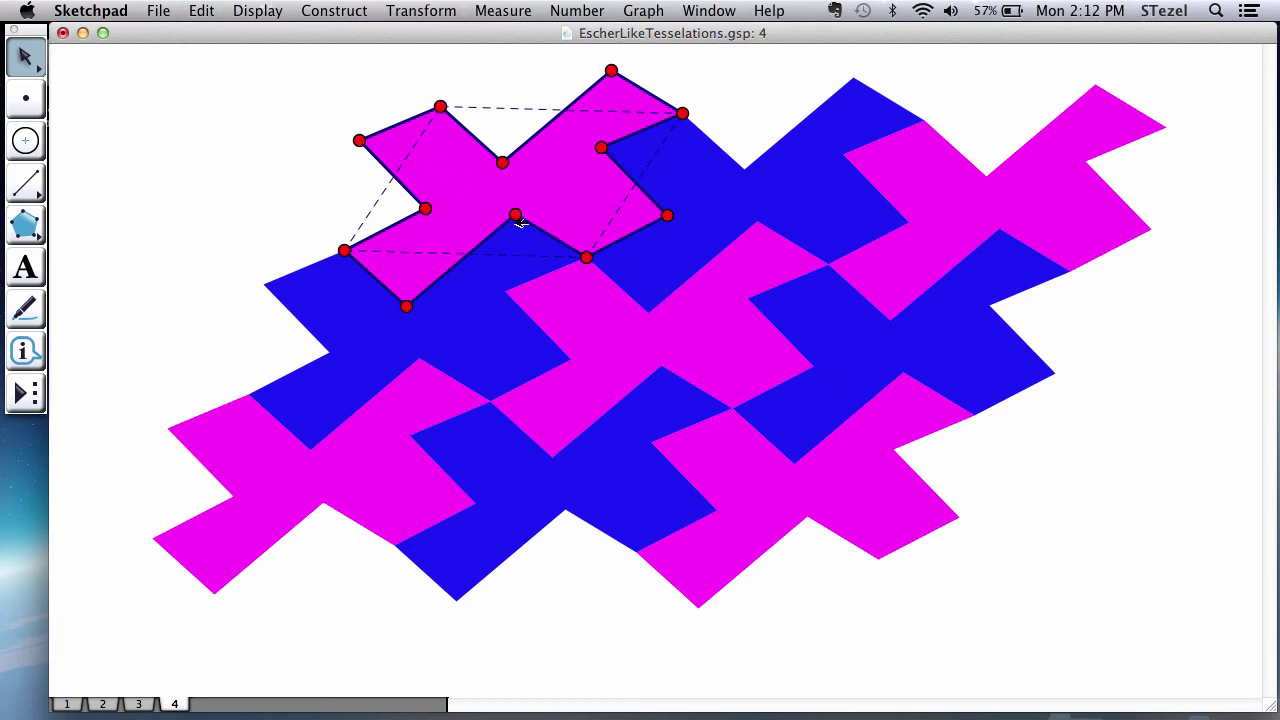
Step: Drag four vertices of the original tile to reshape every tile into a cross-like form
mouse_move(518, 222)
mouse_down()
mouse_move(498, 222)
mouse_move(514, 200)
mouse_move(522, 227)
mouse_move(459, 221)
mouse_move(536, 226)
mouse_move(551, 209)
mouse_move(527, 223)
mouse_up()
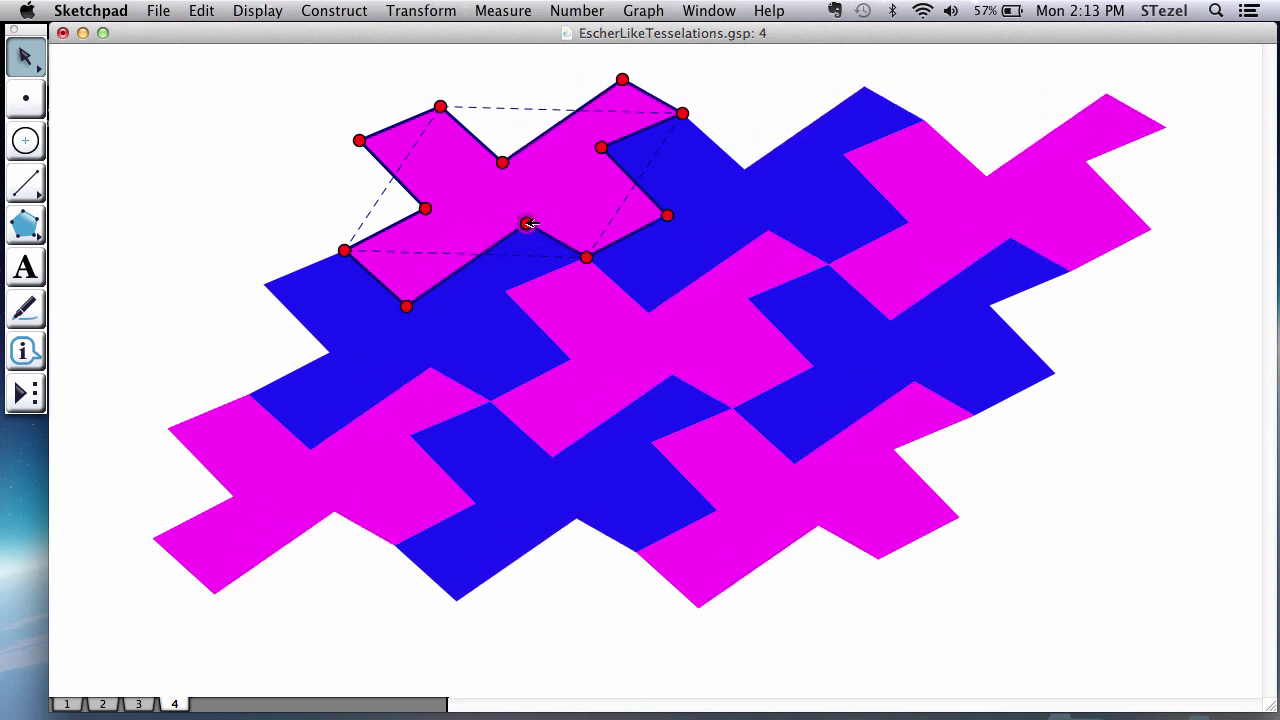
click(312, 176)
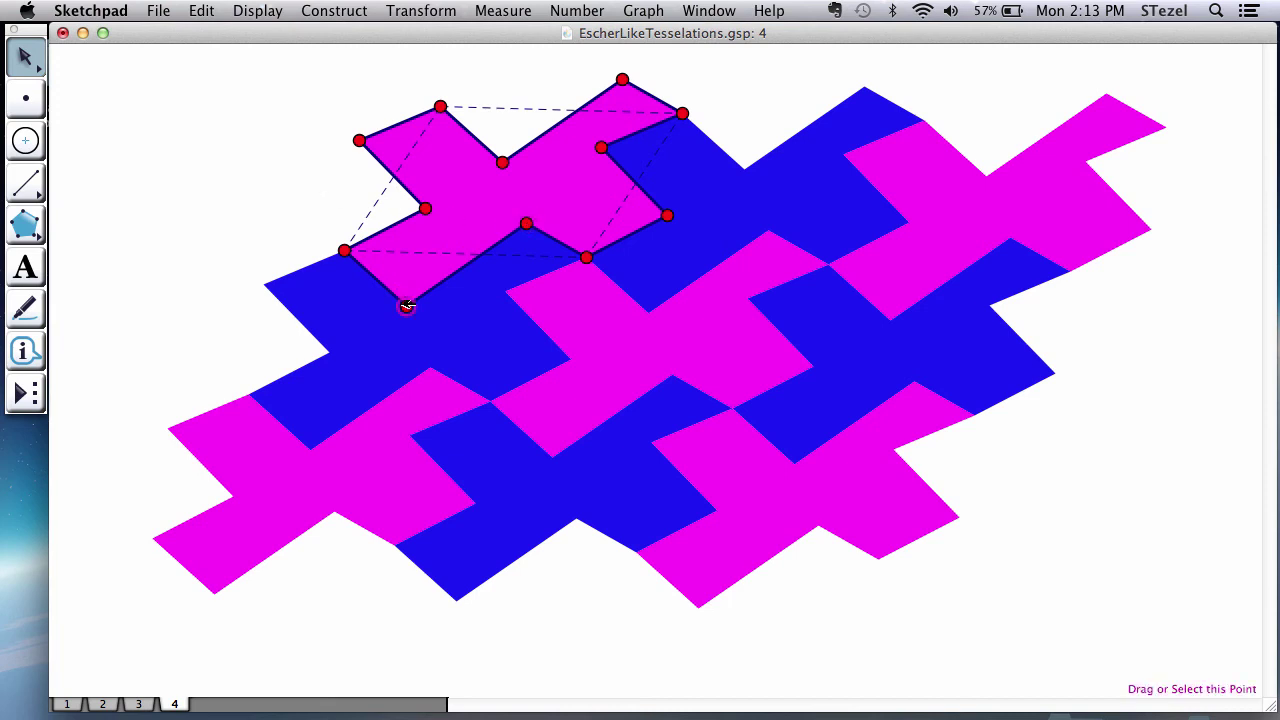
mouse_move(404, 302)
mouse_down()
mouse_move(408, 287)
mouse_move(386, 301)
mouse_move(404, 342)
mouse_move(447, 323)
mouse_move(374, 309)
mouse_move(392, 306)
mouse_up()
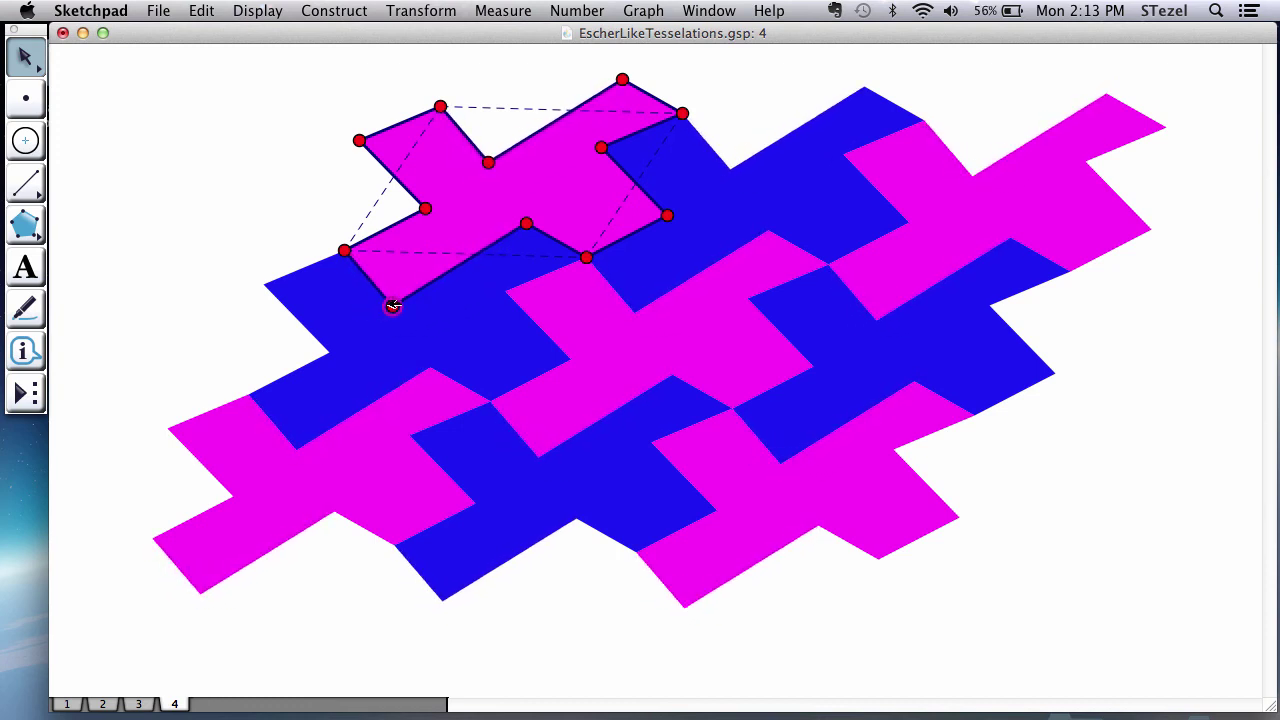
click(520, 70)
drag(601, 147, 577, 164)
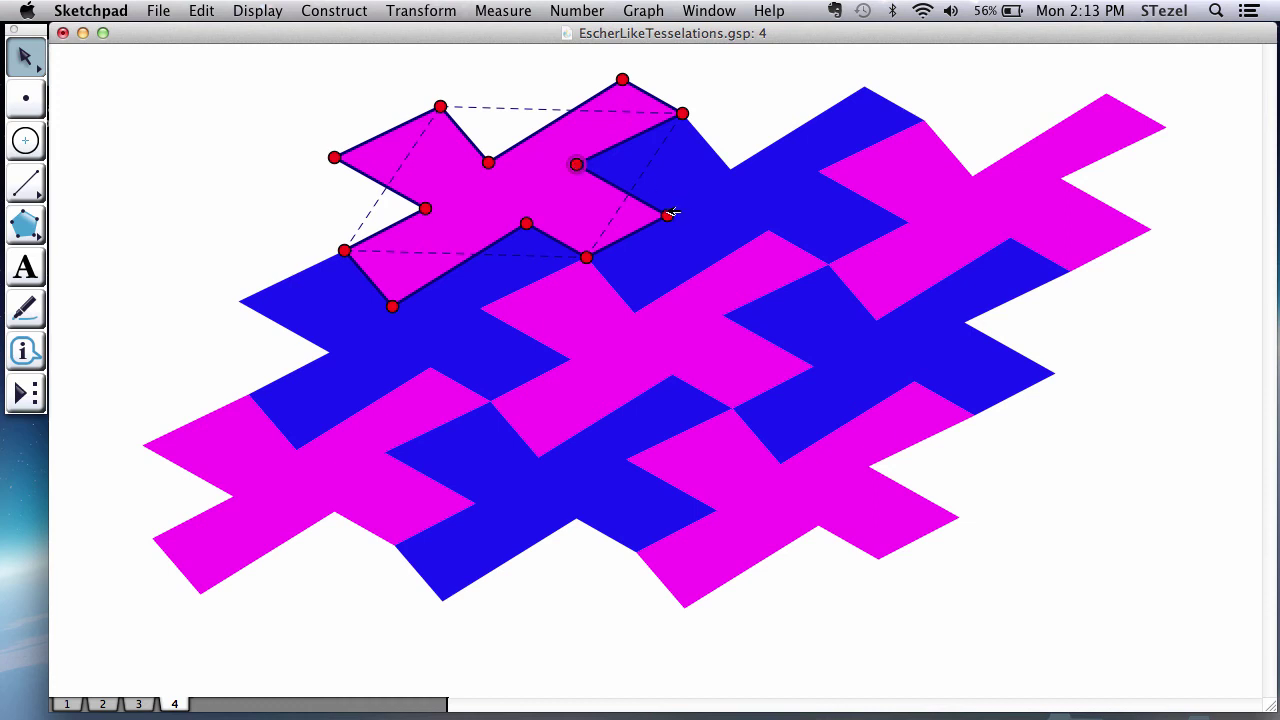
mouse_move(668, 214)
mouse_down()
mouse_move(686, 211)
mouse_move(657, 209)
mouse_move(678, 205)
mouse_up()
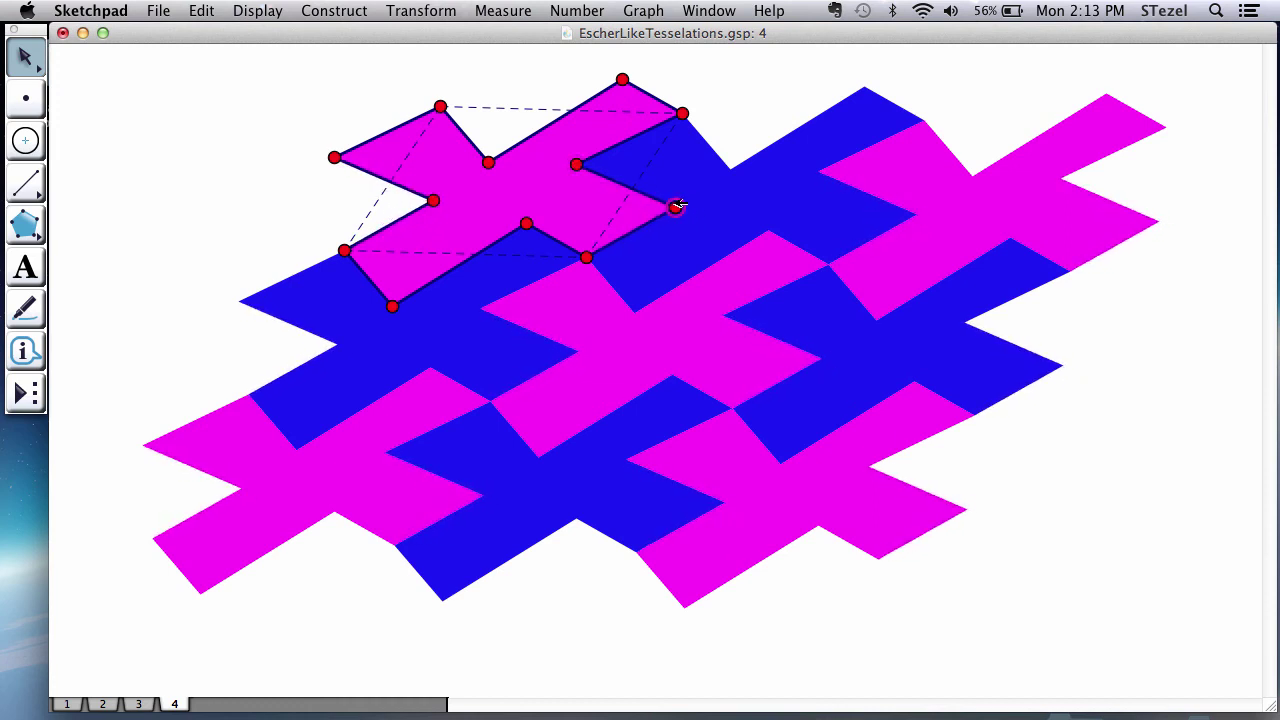
click(249, 103)
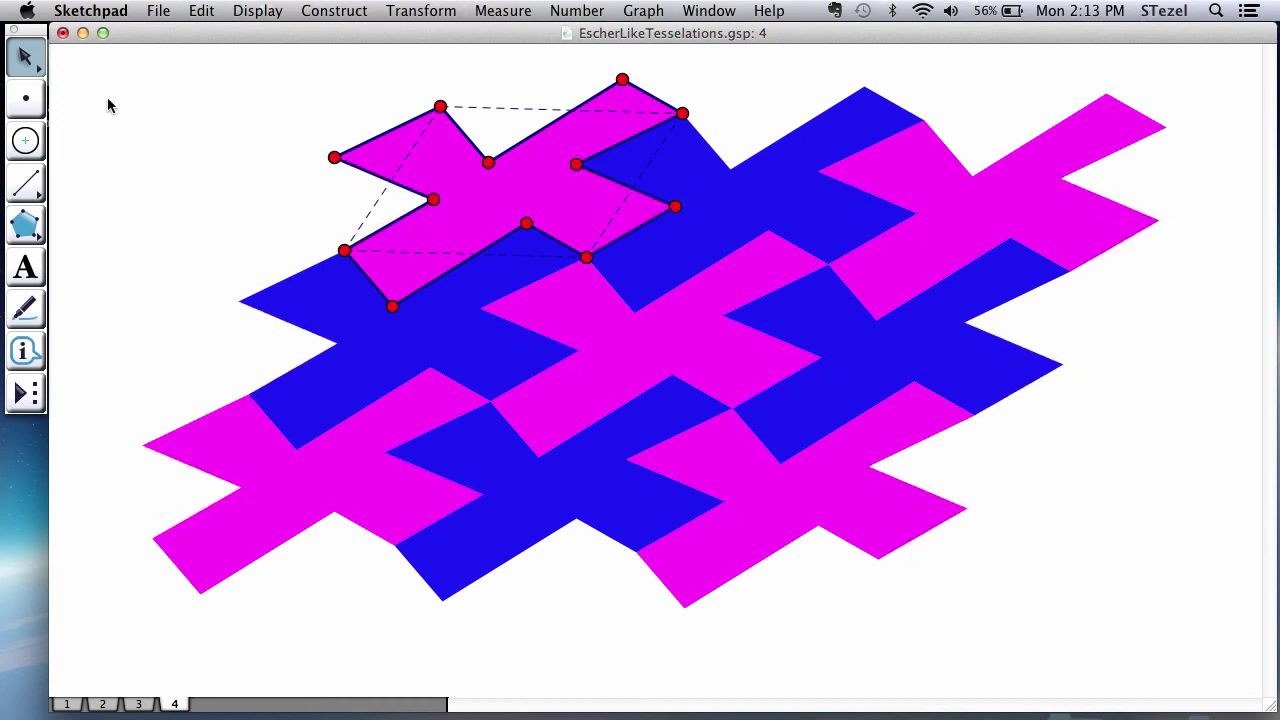
Step: Select all points and segments and create a Hide/Show action button for them
click(27, 100)
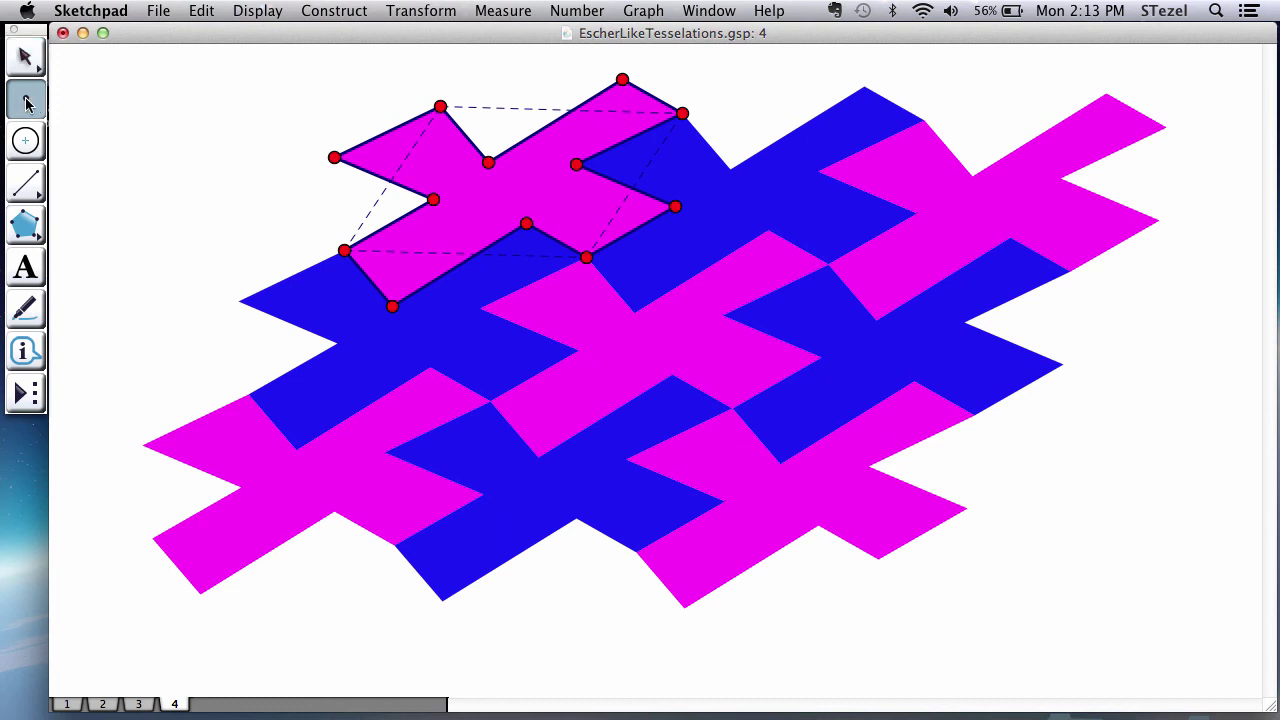
click(201, 12)
click(252, 205)
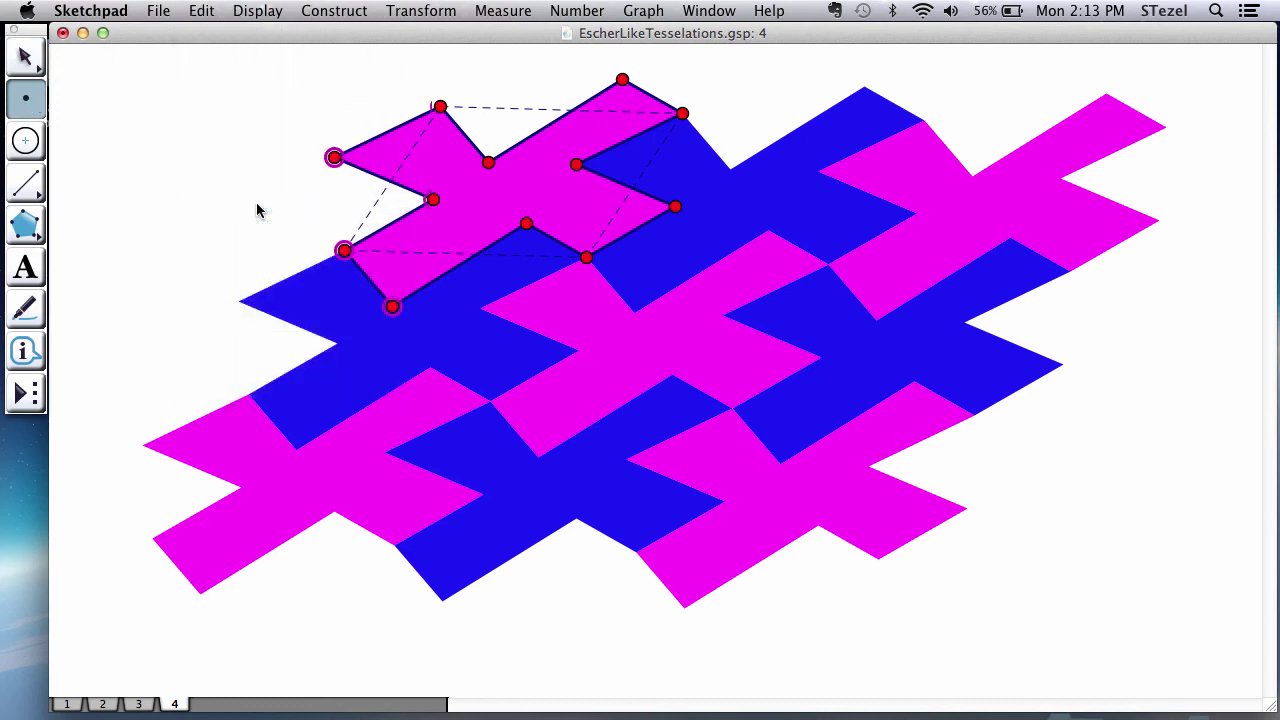
click(27, 186)
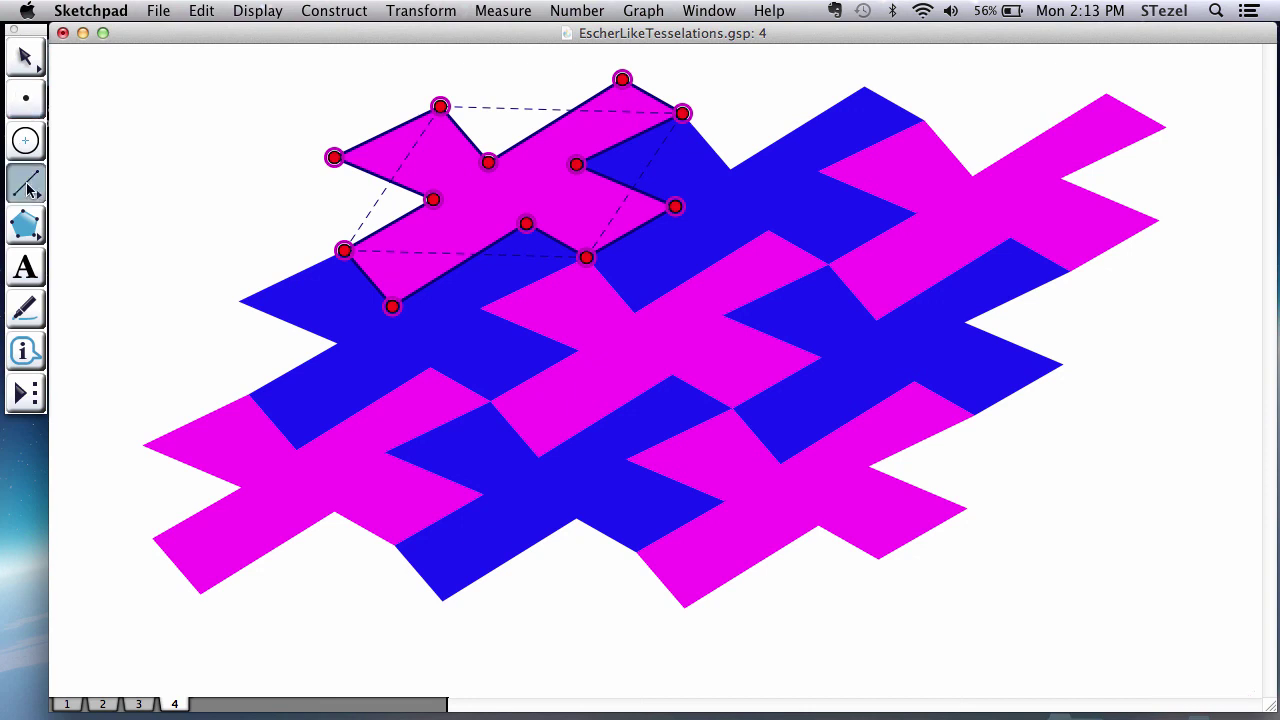
click(201, 10)
click(257, 206)
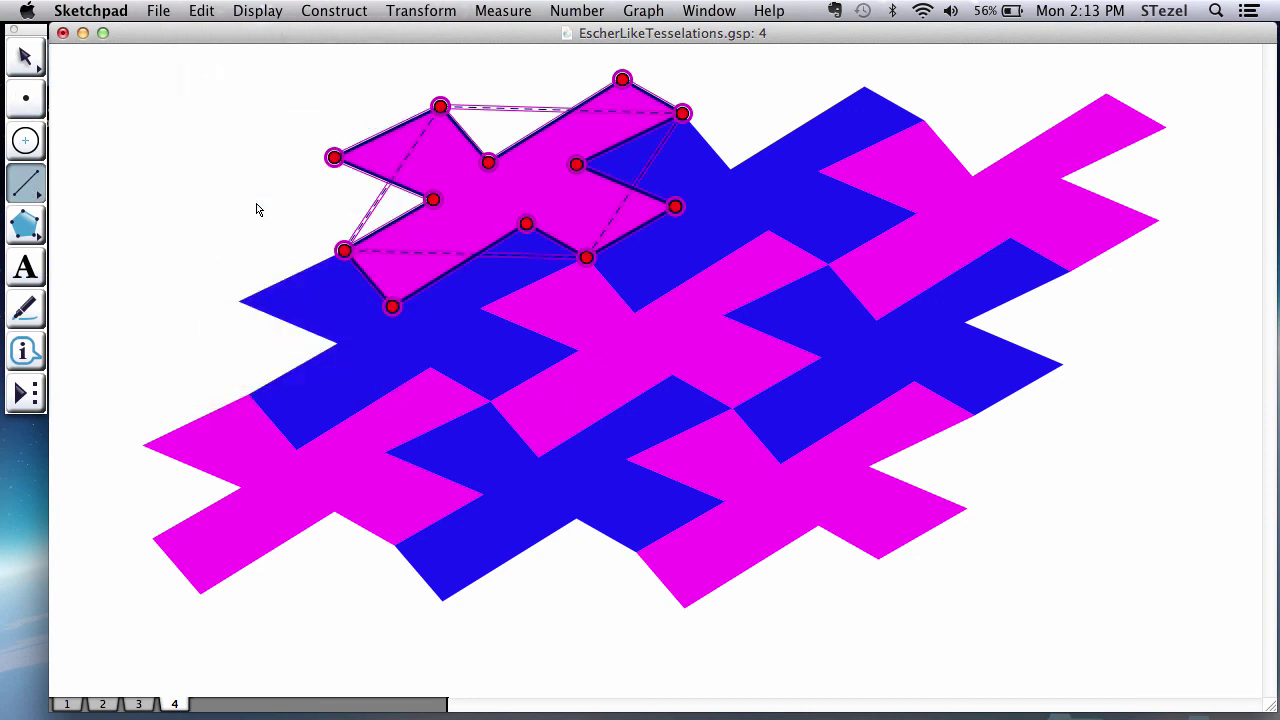
click(203, 12)
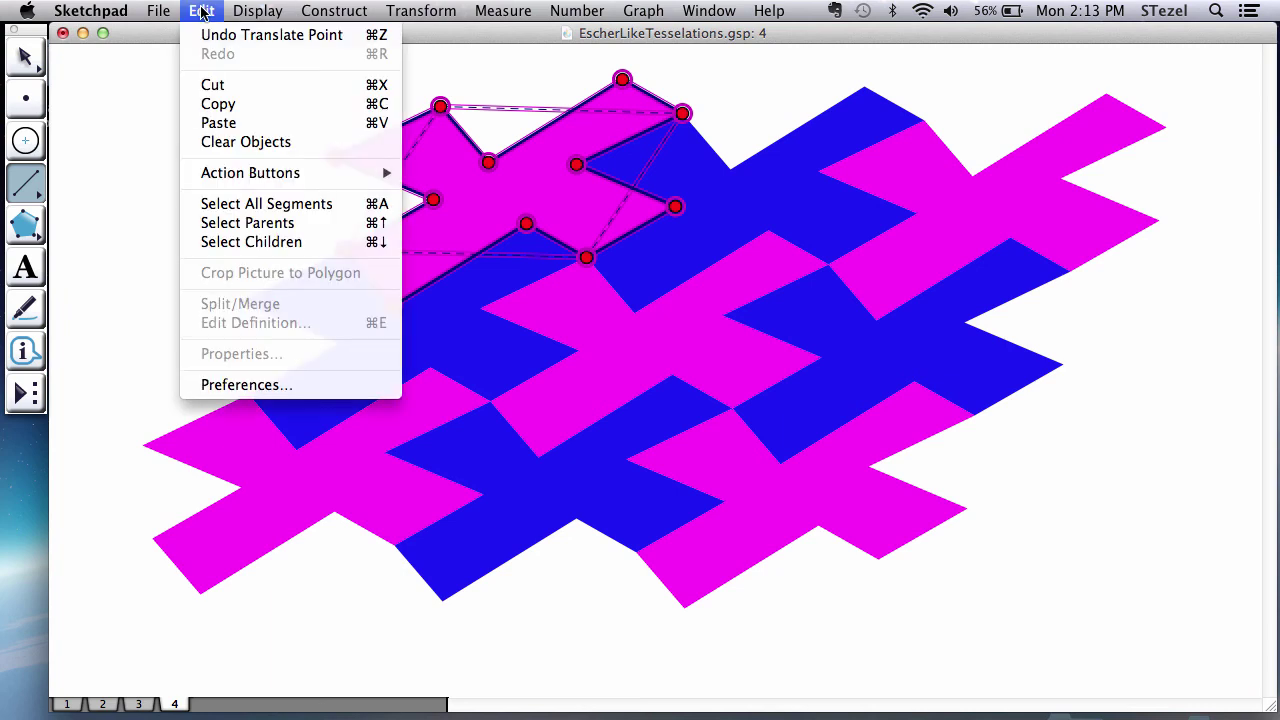
click(432, 177)
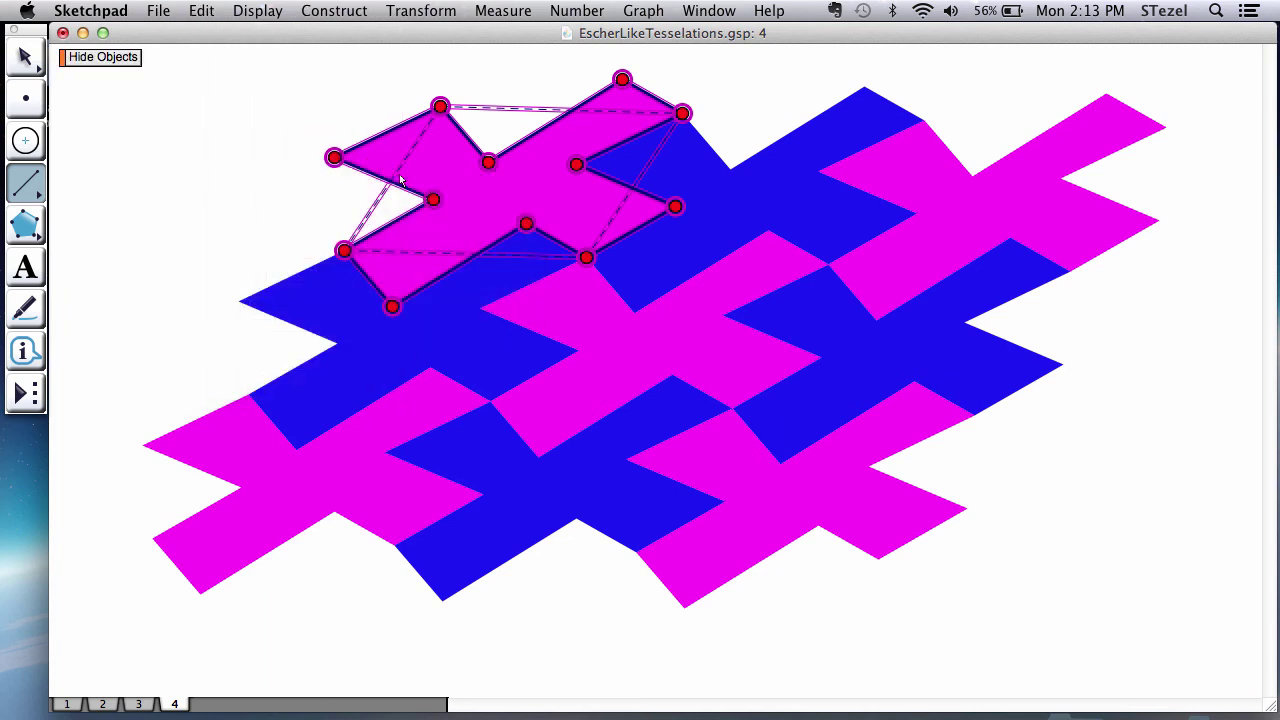
Step: Test the Hide/Show button while dragging a left tile vertex, leaving the objects hidden
click(24, 58)
click(86, 114)
click(114, 58)
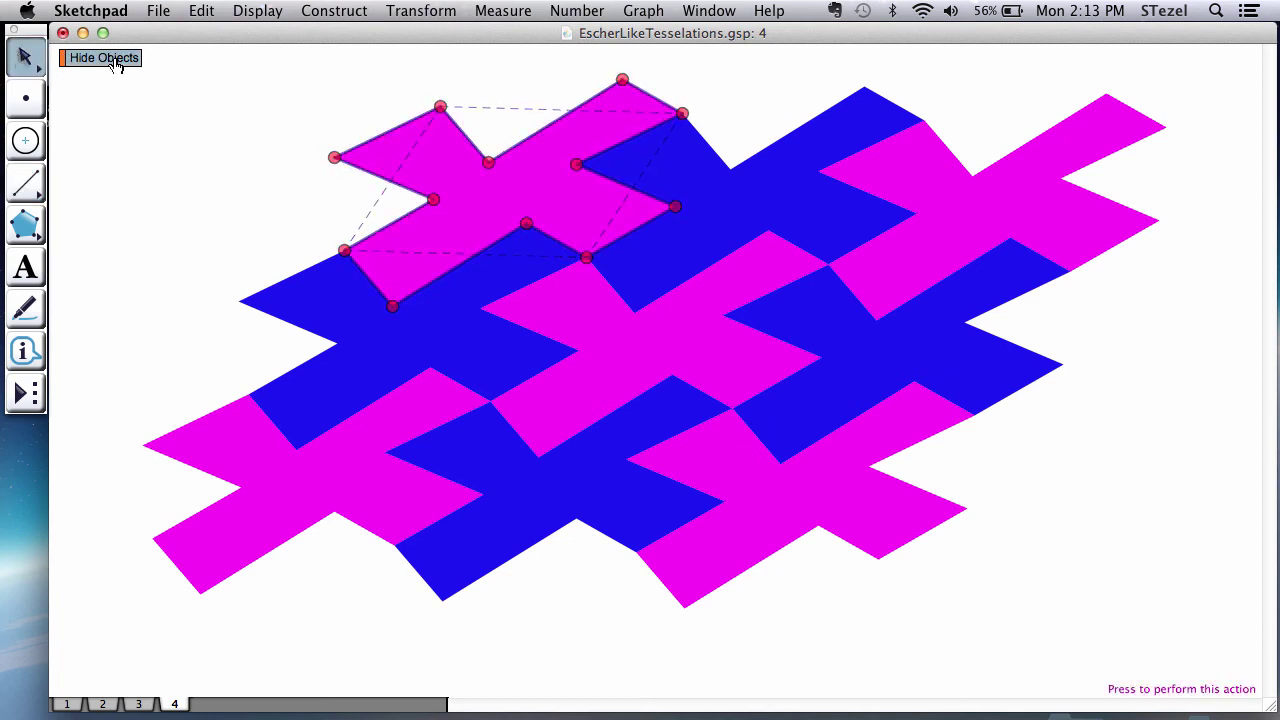
click(113, 58)
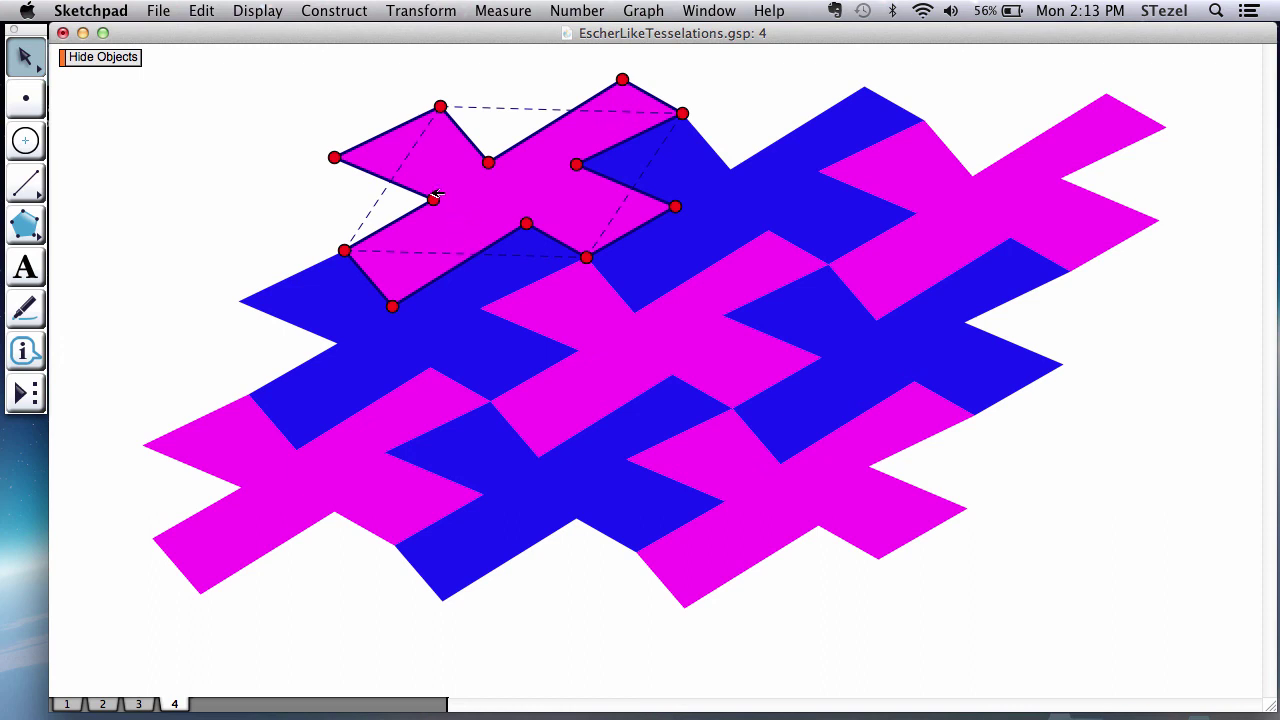
drag(433, 198, 411, 214)
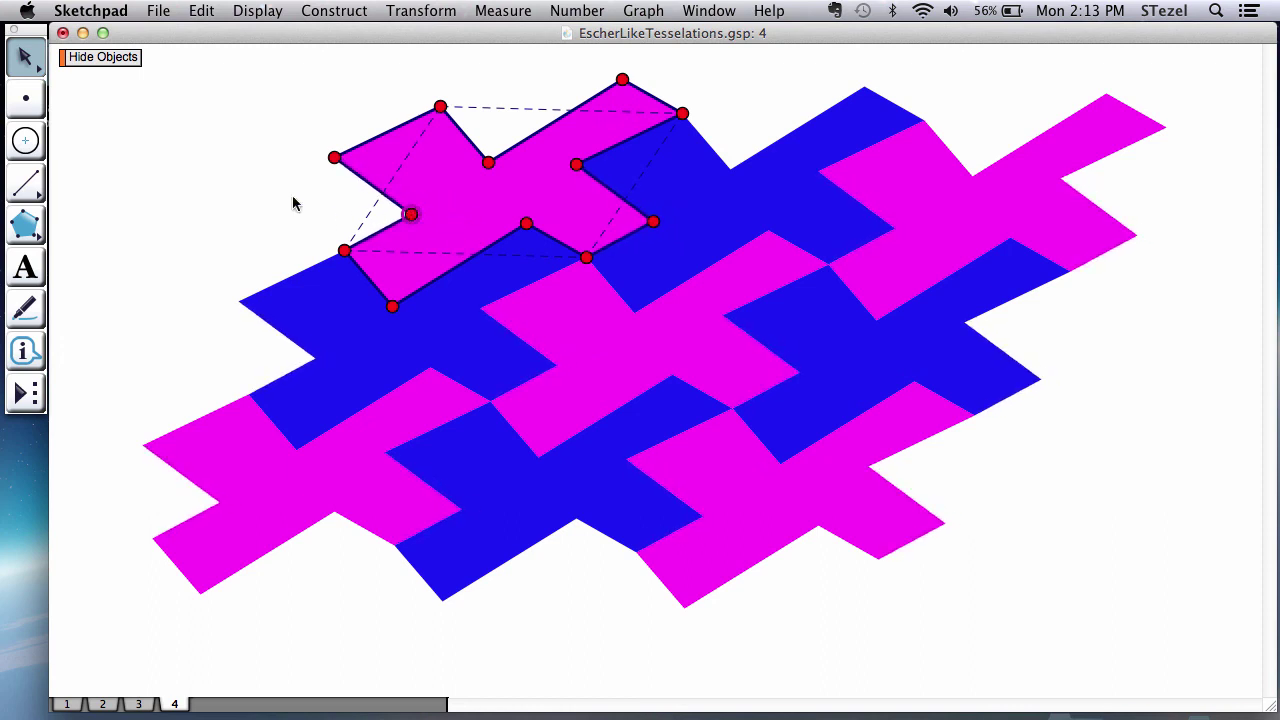
click(128, 57)
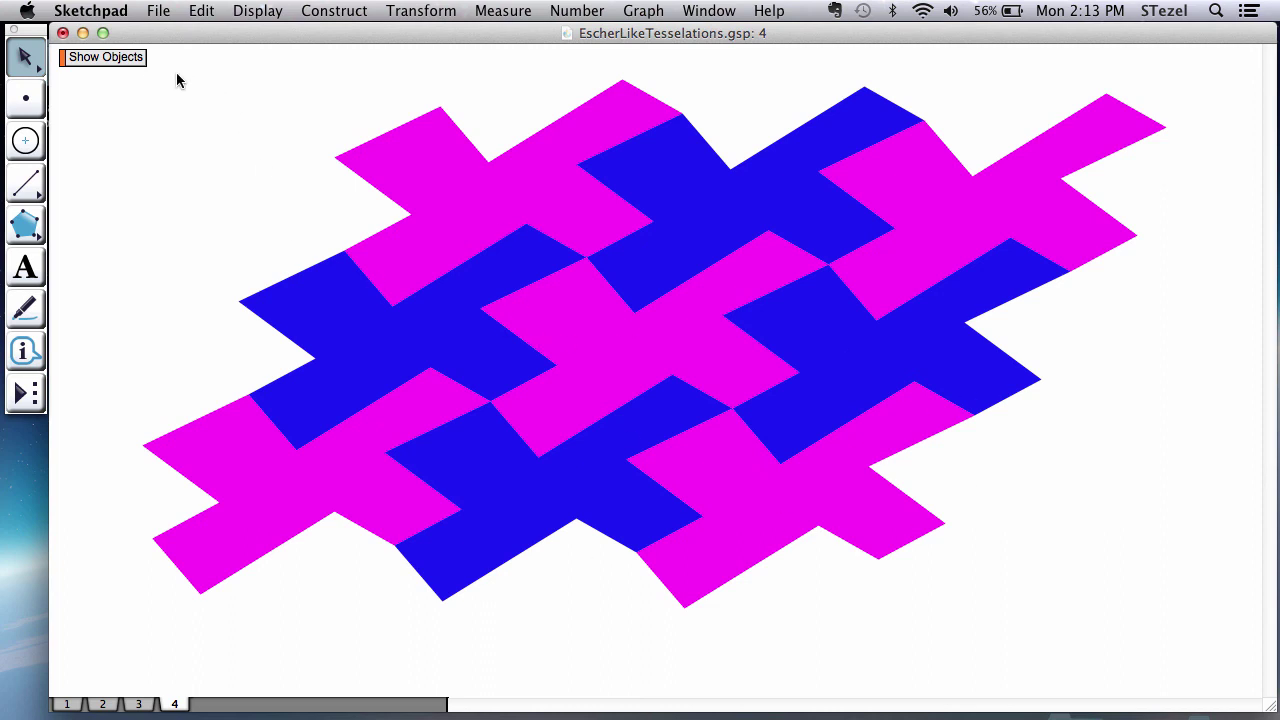
click(128, 57)
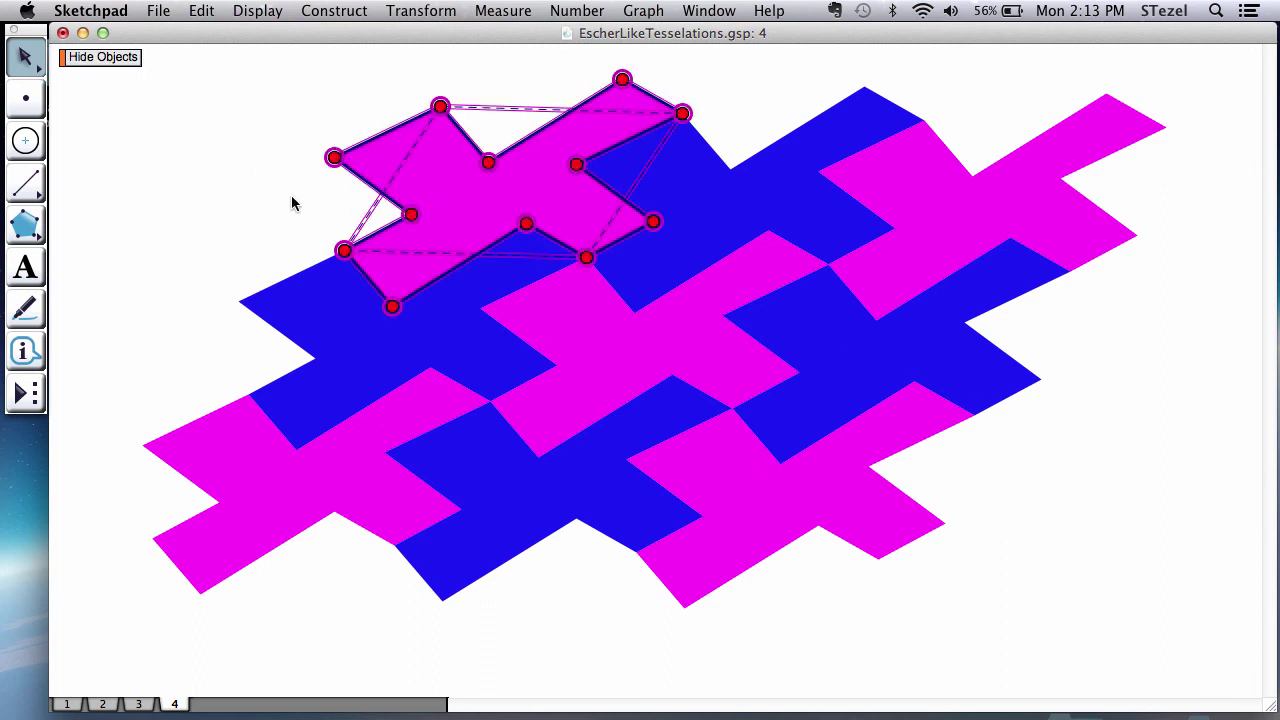
mouse_move(411, 213)
mouse_down()
mouse_move(392, 207)
mouse_move(409, 213)
mouse_up()
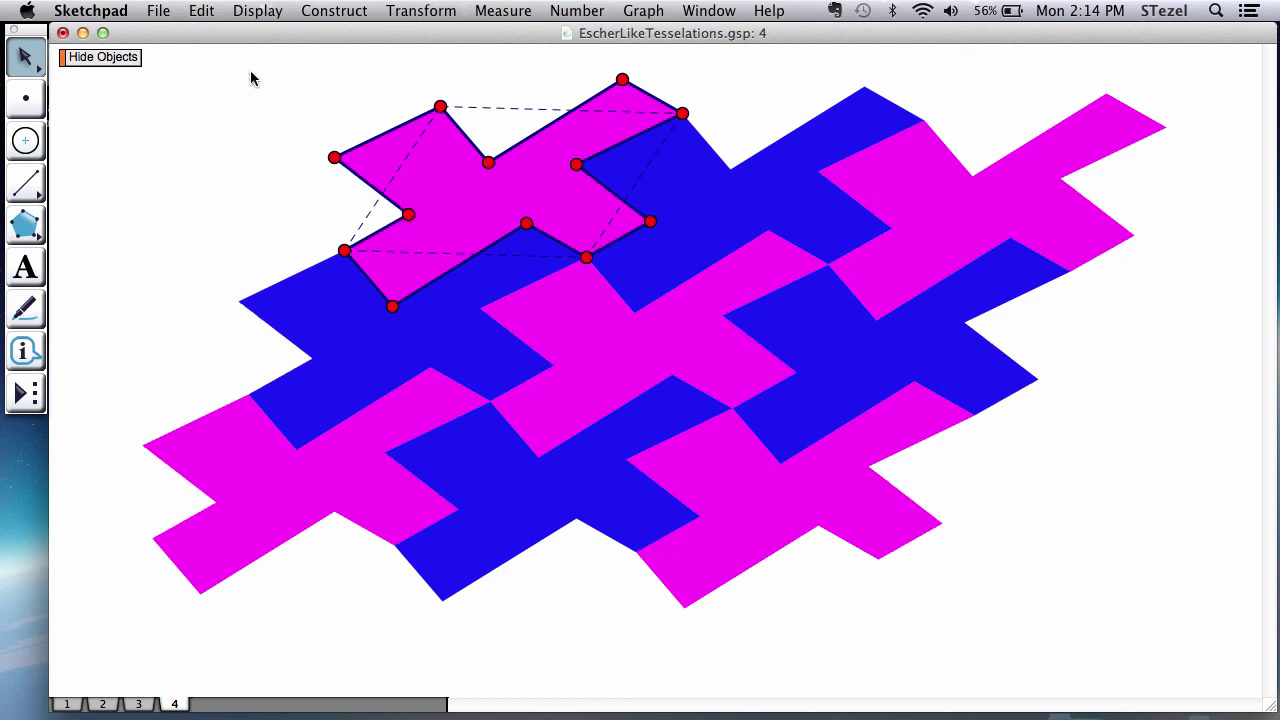
click(113, 62)
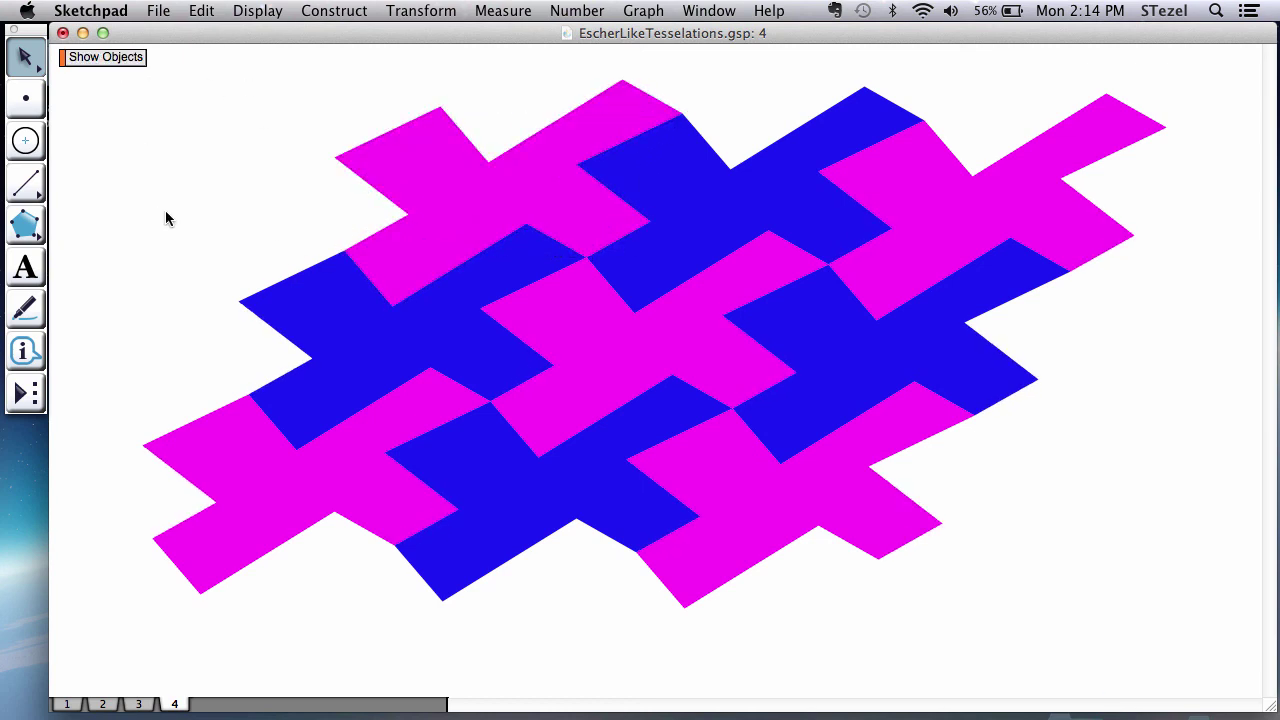
right_click(170, 218)
Step: Set the sketch background to black in Preferences and show the tile's points and segments again
click(206, 224)
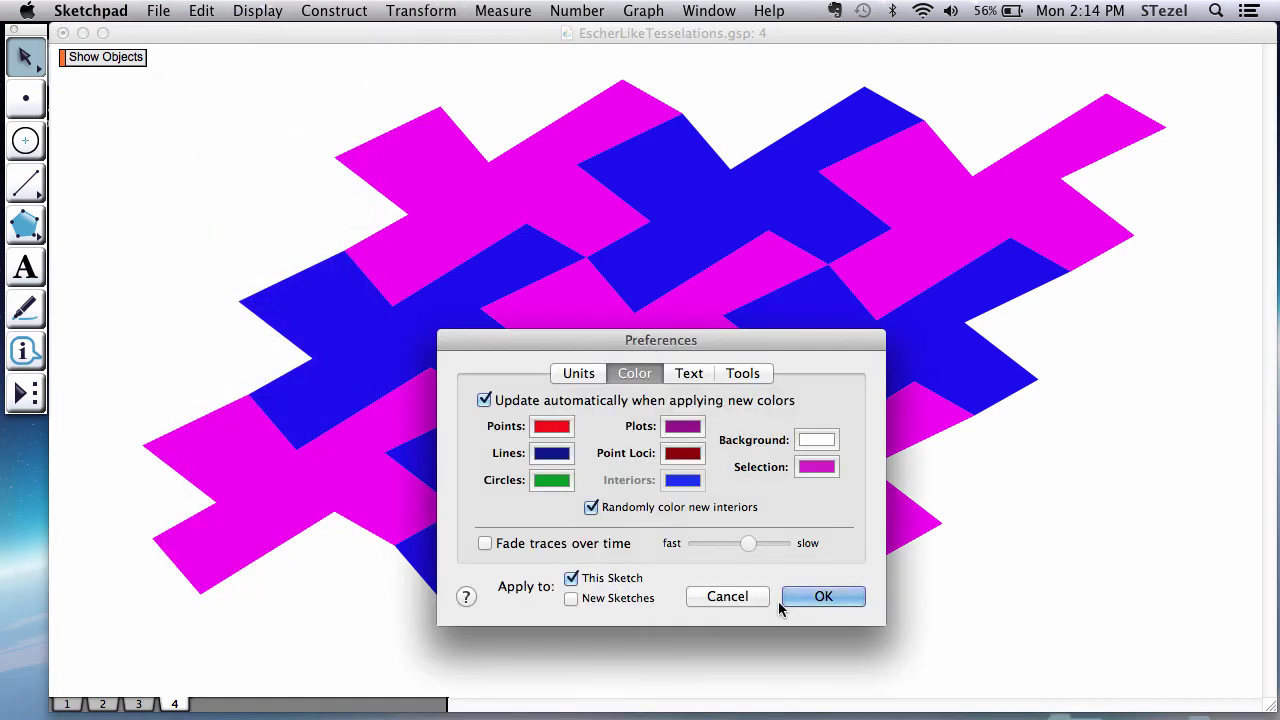
click(748, 598)
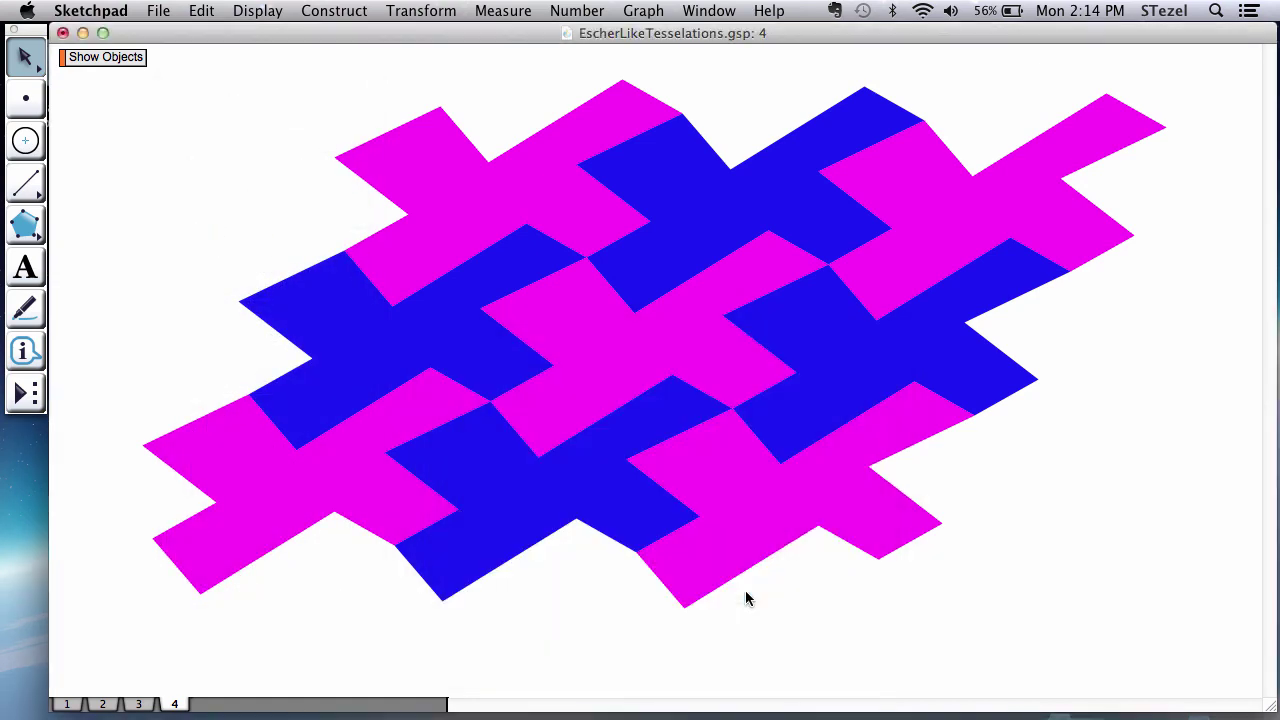
click(205, 10)
click(268, 385)
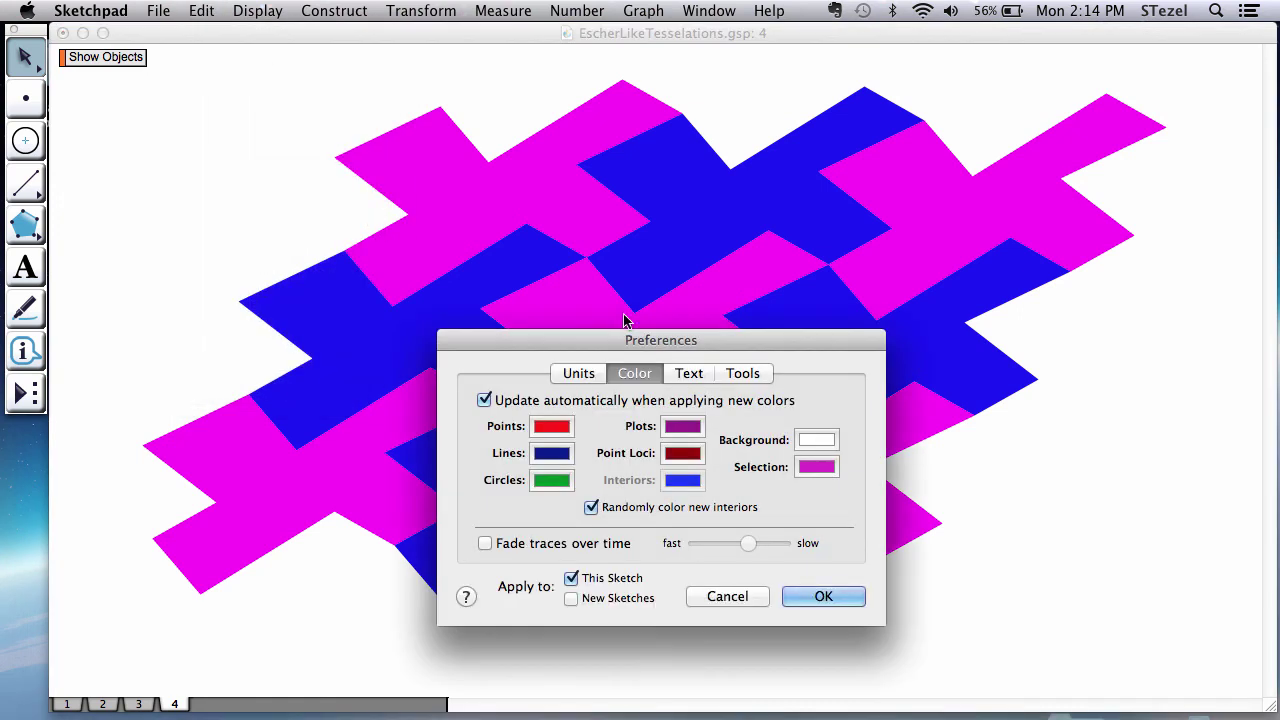
click(816, 440)
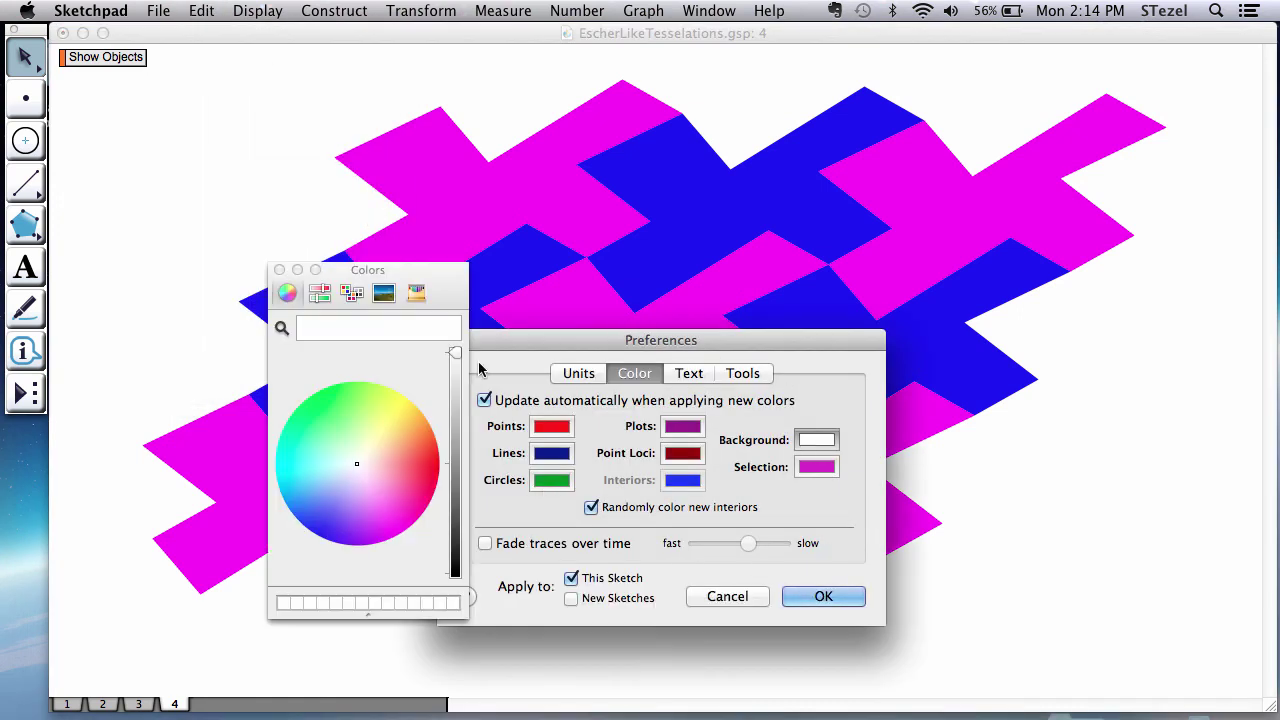
drag(455, 353, 455, 574)
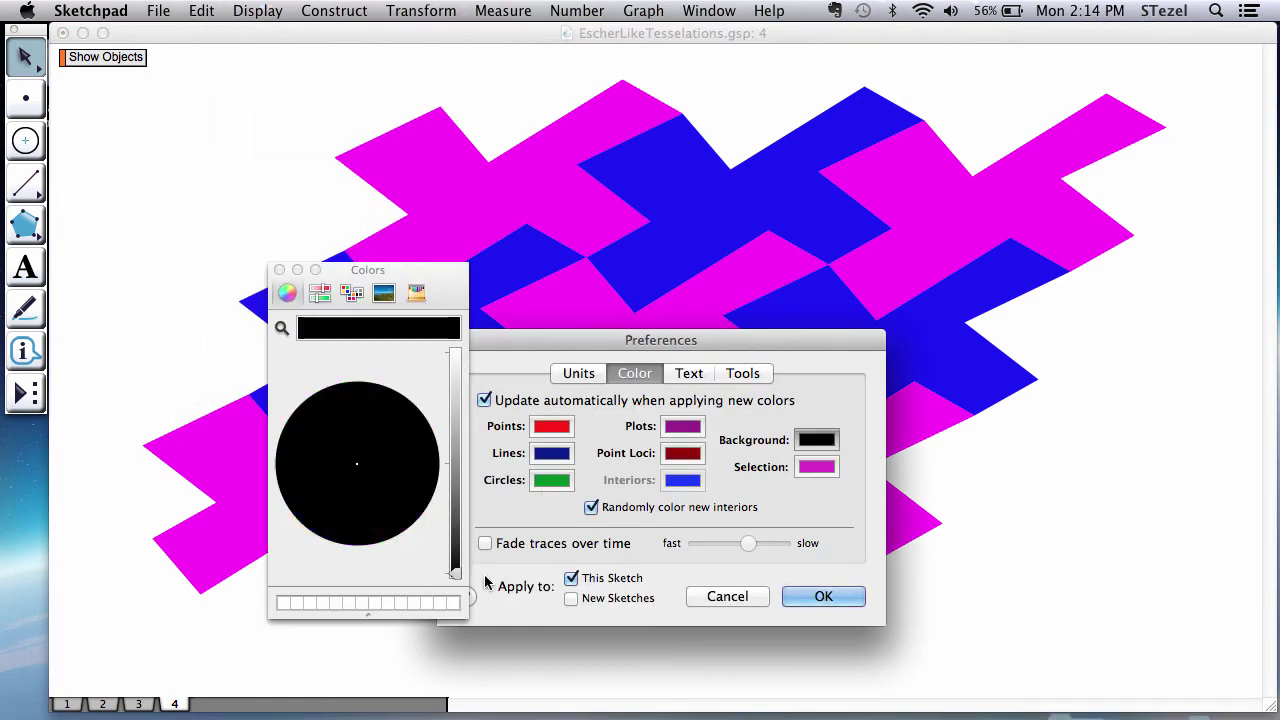
click(823, 596)
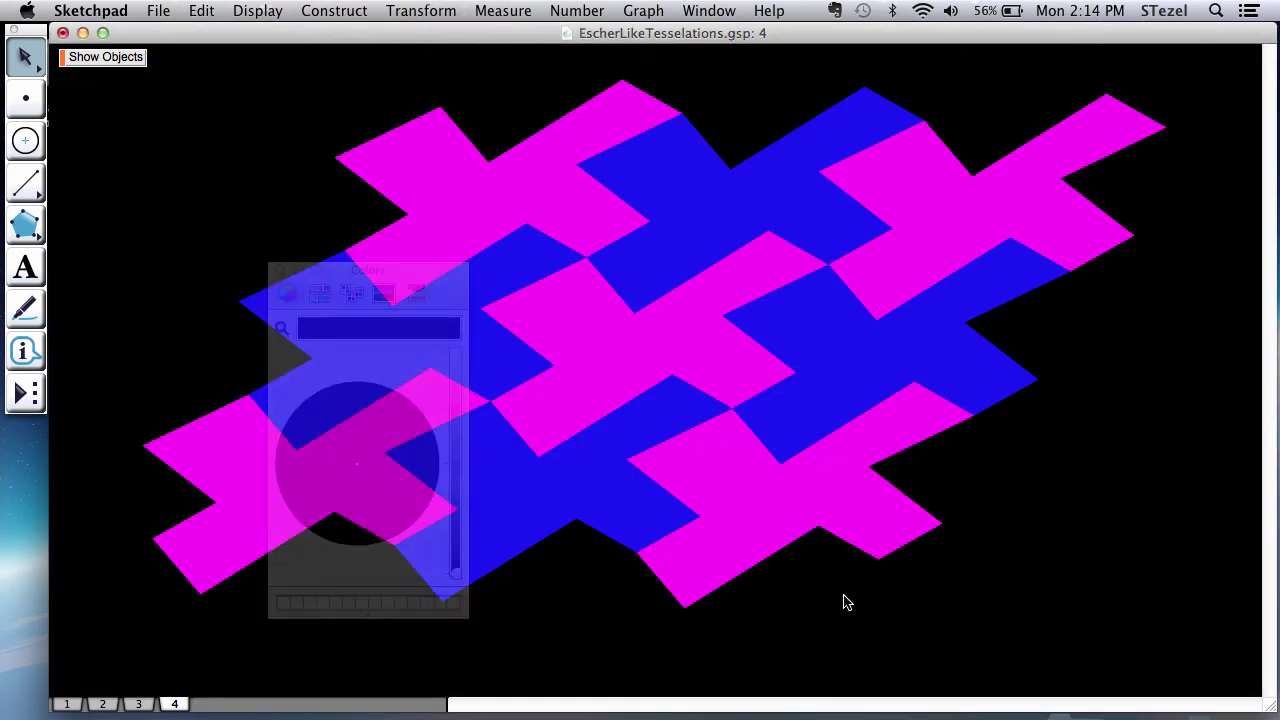
click(103, 62)
Step: Nudge the left tile vertex, then select three magenta and blue tiles and clear the selection
click(305, 216)
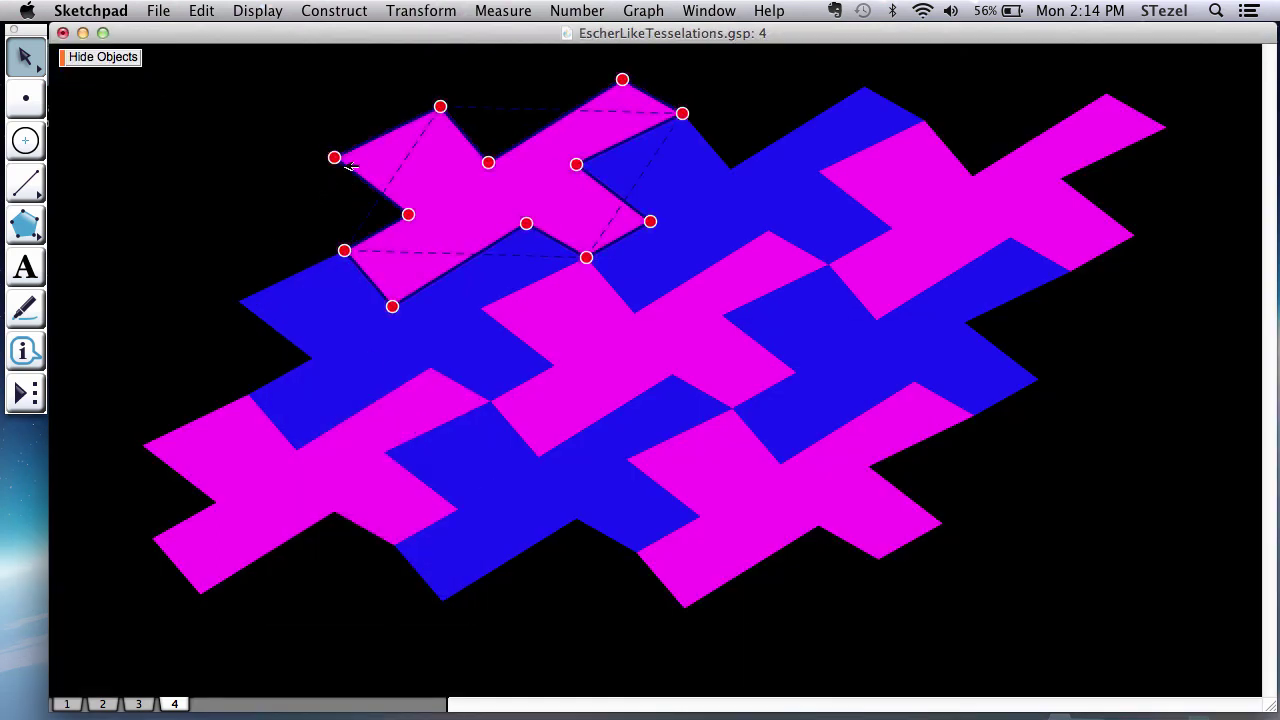
mouse_move(334, 157)
mouse_down()
mouse_move(363, 151)
mouse_move(345, 151)
mouse_up()
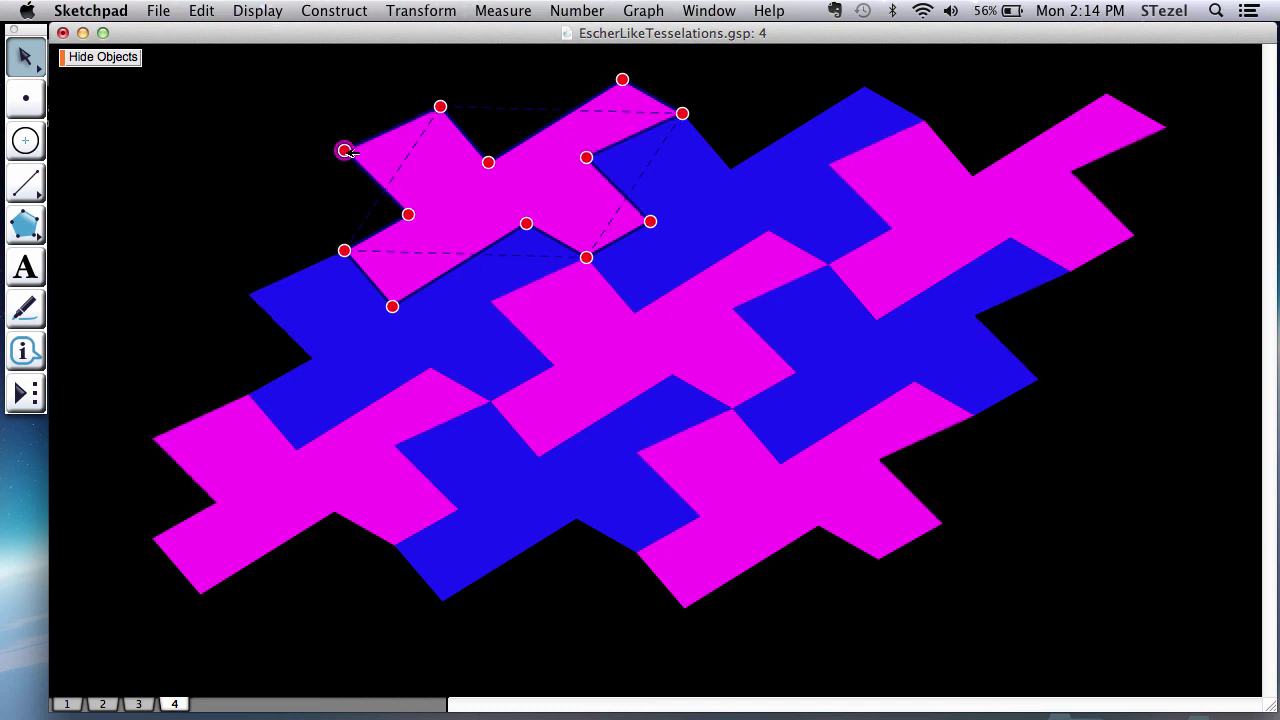
click(930, 243)
shift+click(866, 373)
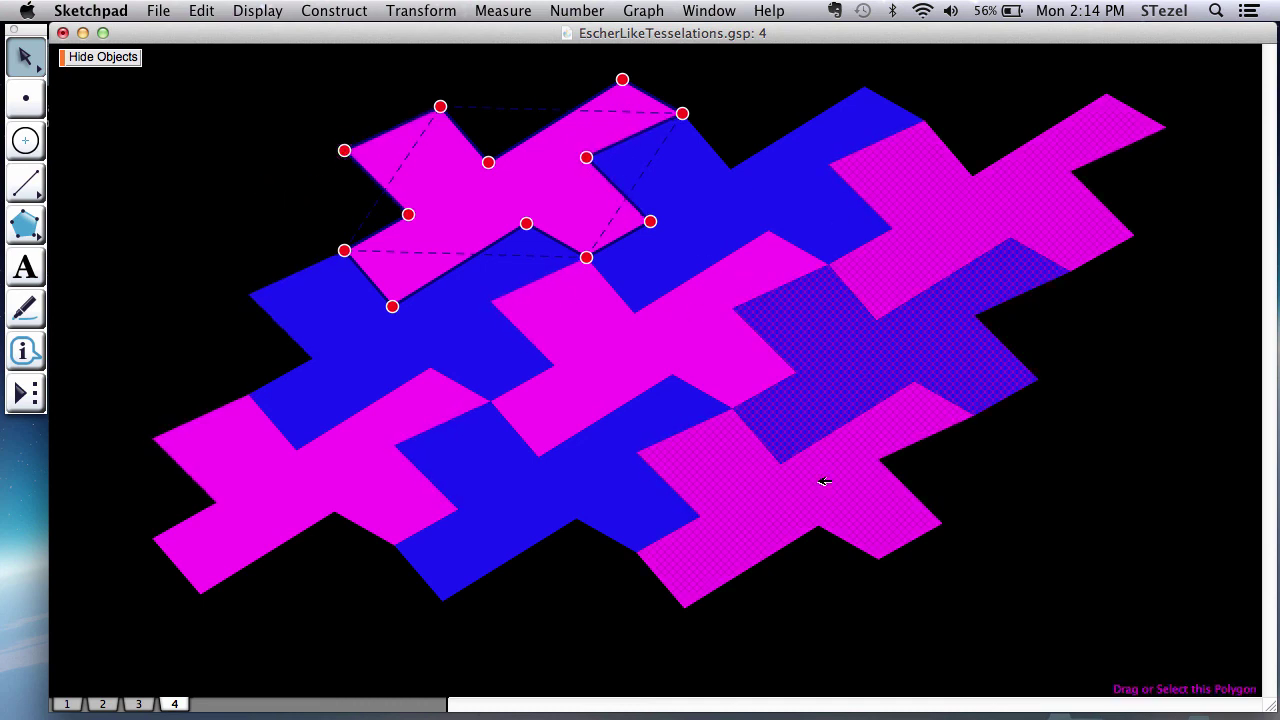
shift+click(823, 480)
click(1144, 303)
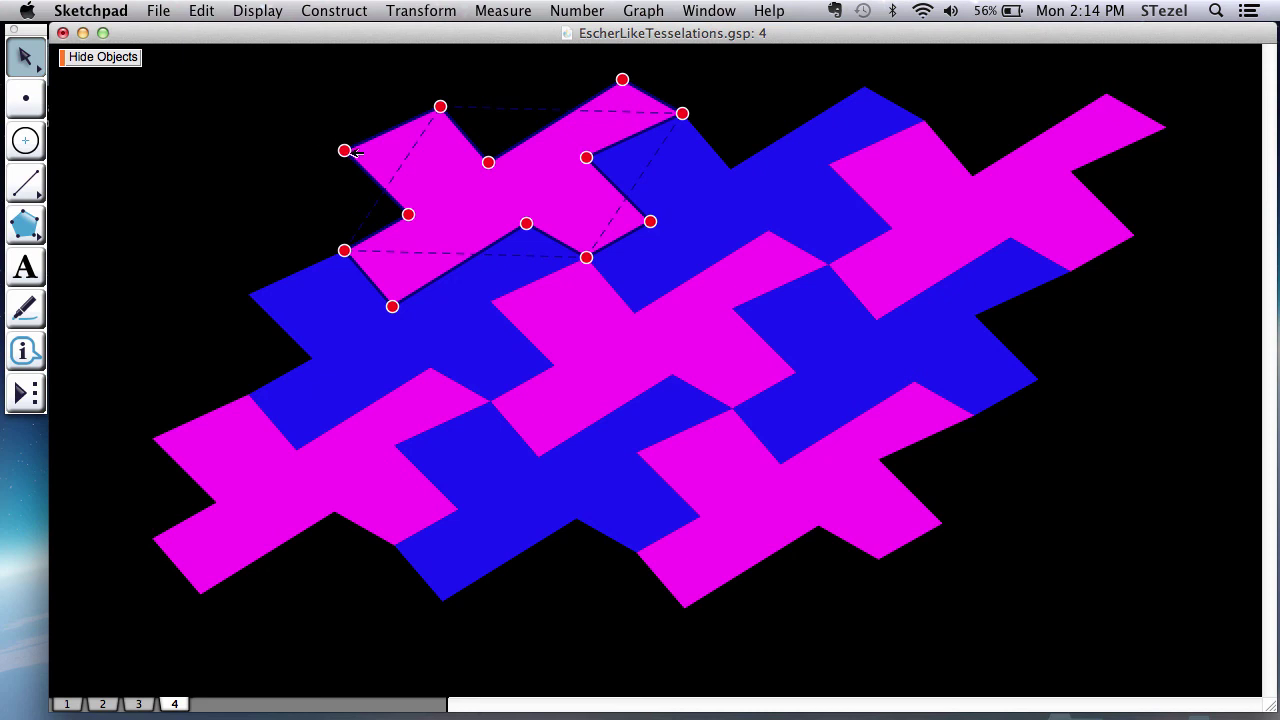
Step: Drag the left notch, top-left and right notch vertices to reshape the magenta and blue tiles
drag(344, 150, 375, 157)
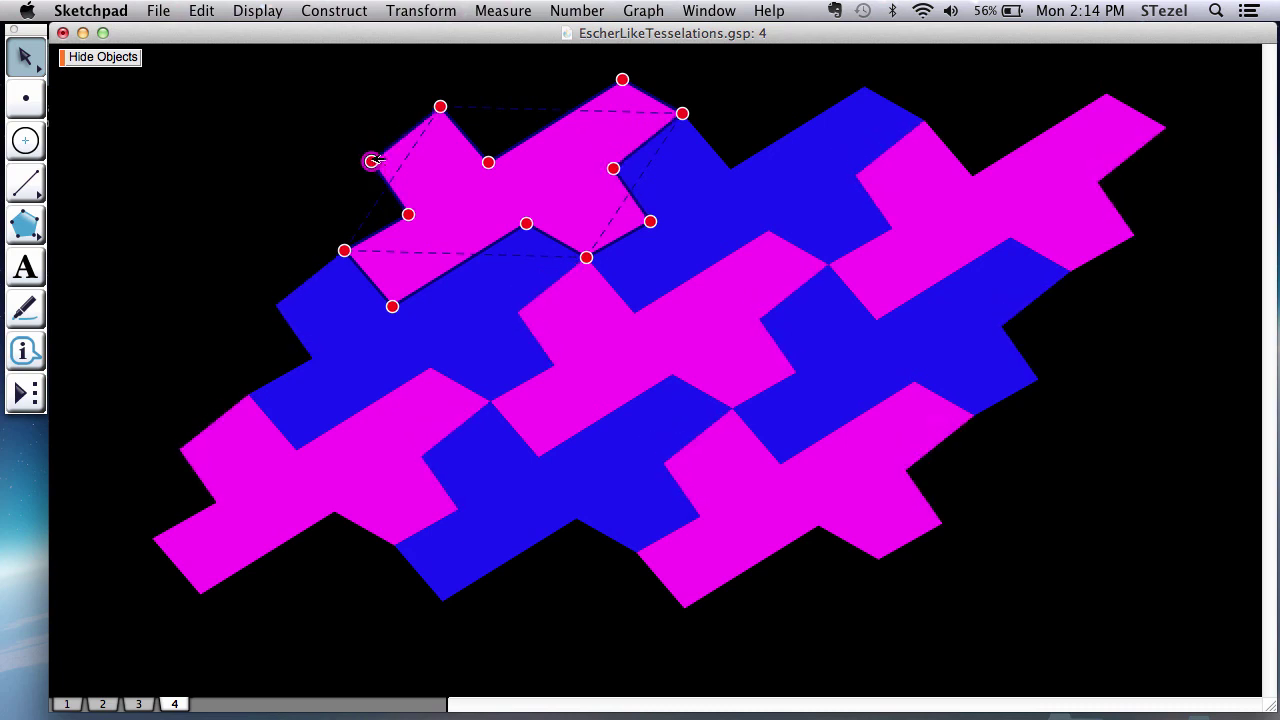
drag(410, 213, 455, 190)
mouse_move(435, 187)
mouse_down()
mouse_move(409, 191)
mouse_move(417, 209)
mouse_move(460, 191)
mouse_move(473, 167)
mouse_move(409, 207)
mouse_move(417, 193)
mouse_up()
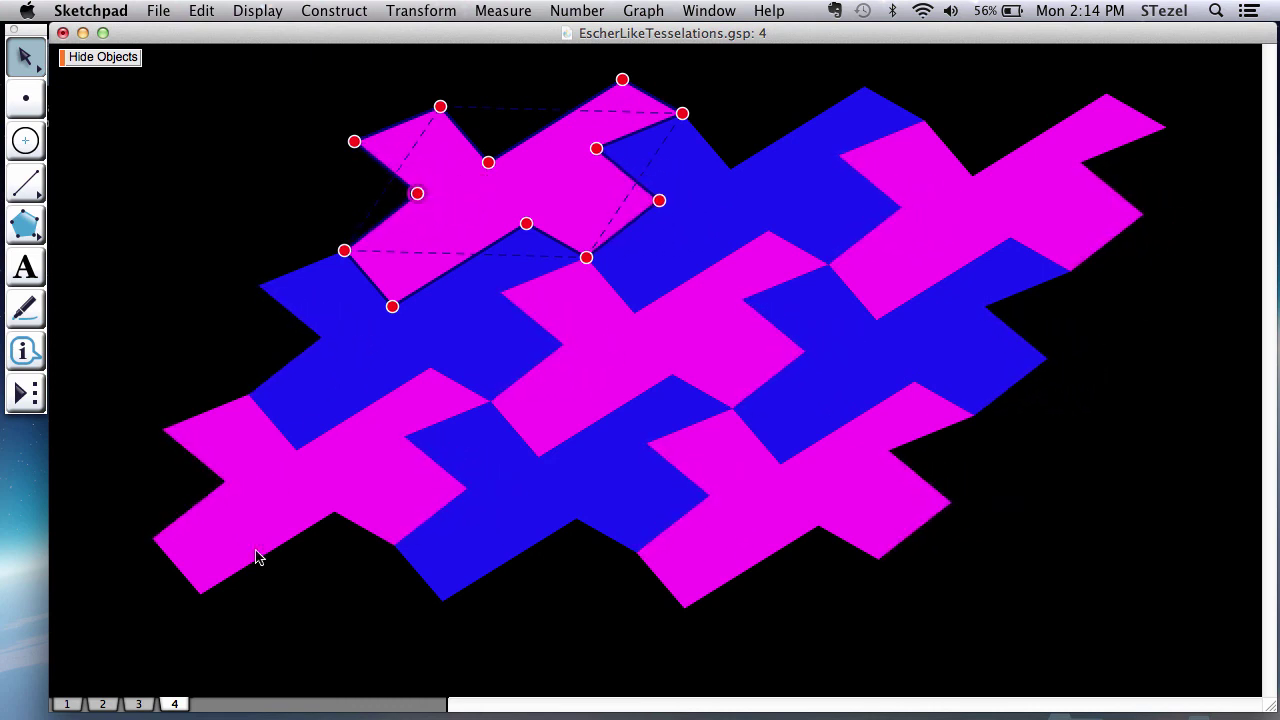
Step: Show page 3's fish tessellation, then return to page 4's magenta and blue tessellation
click(141, 705)
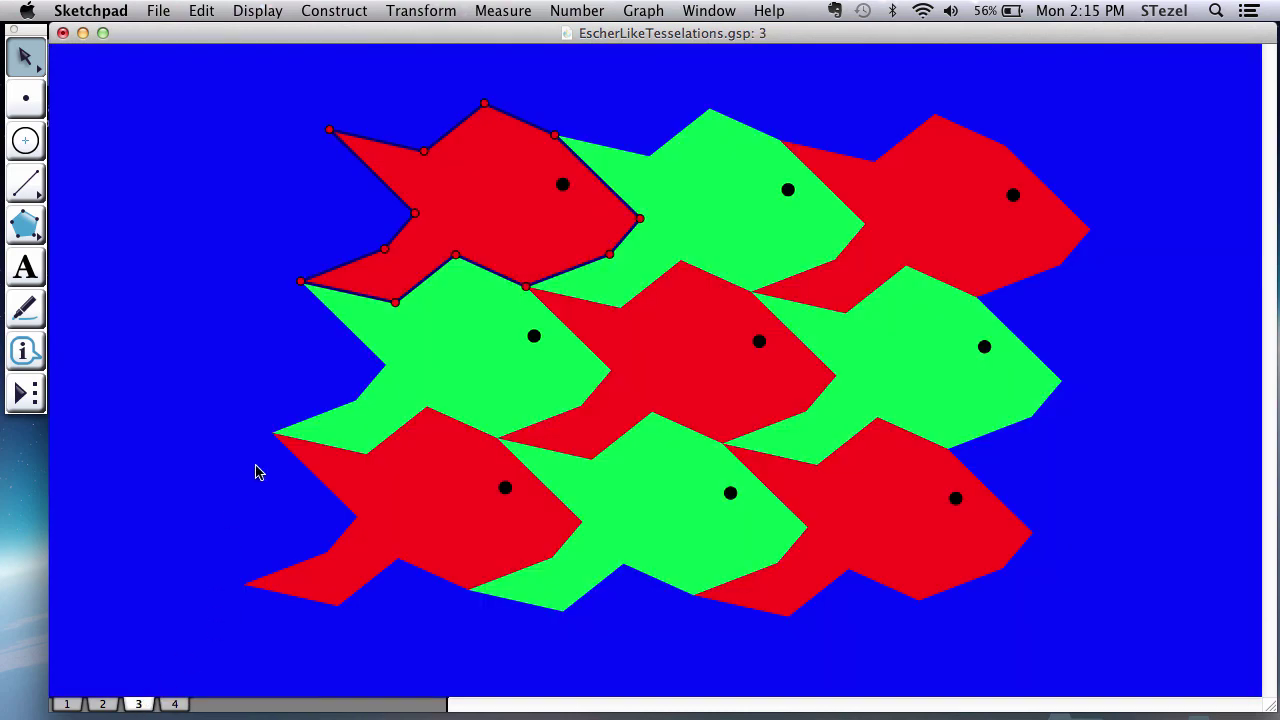
click(173, 705)
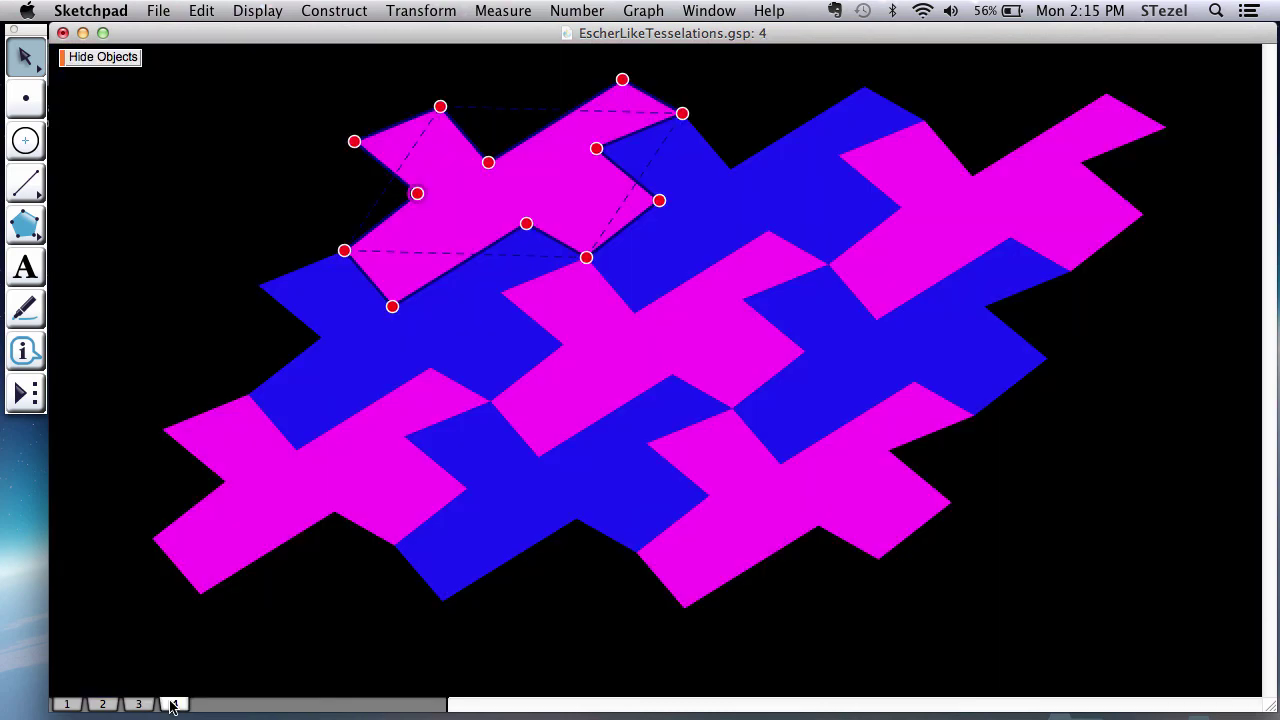